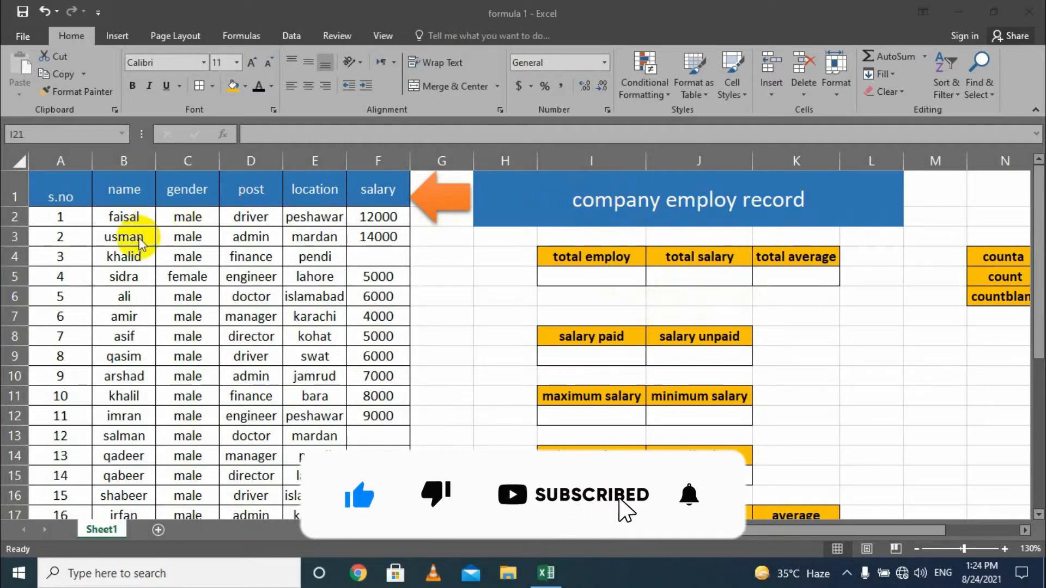
Middle-align the header row cells A1:F1 of the employee table vertically.
left_click(55, 190)
left_click_drag(55, 190, 364, 187)
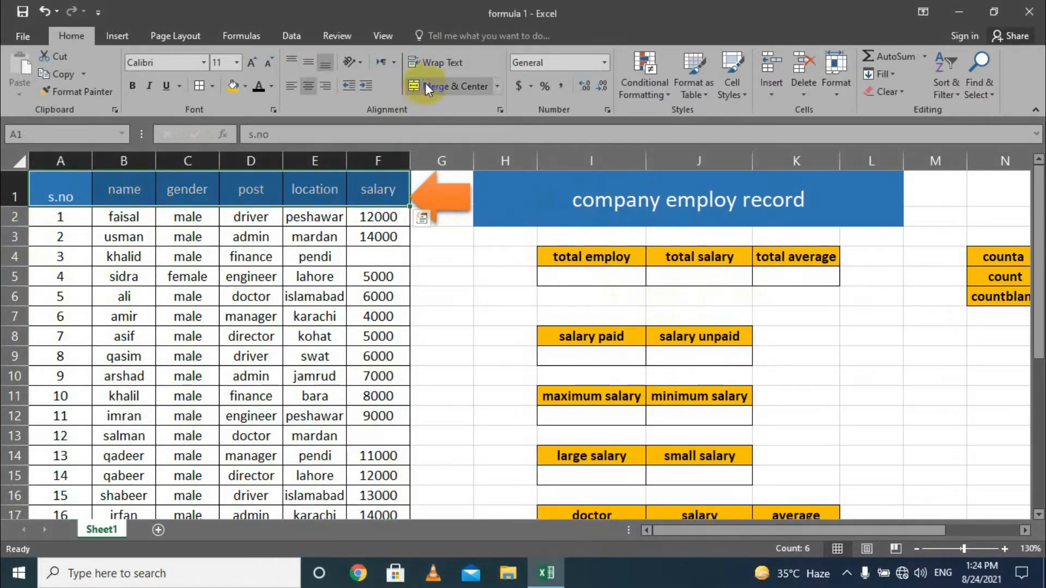
left_click(306, 60)
left_click(190, 316)
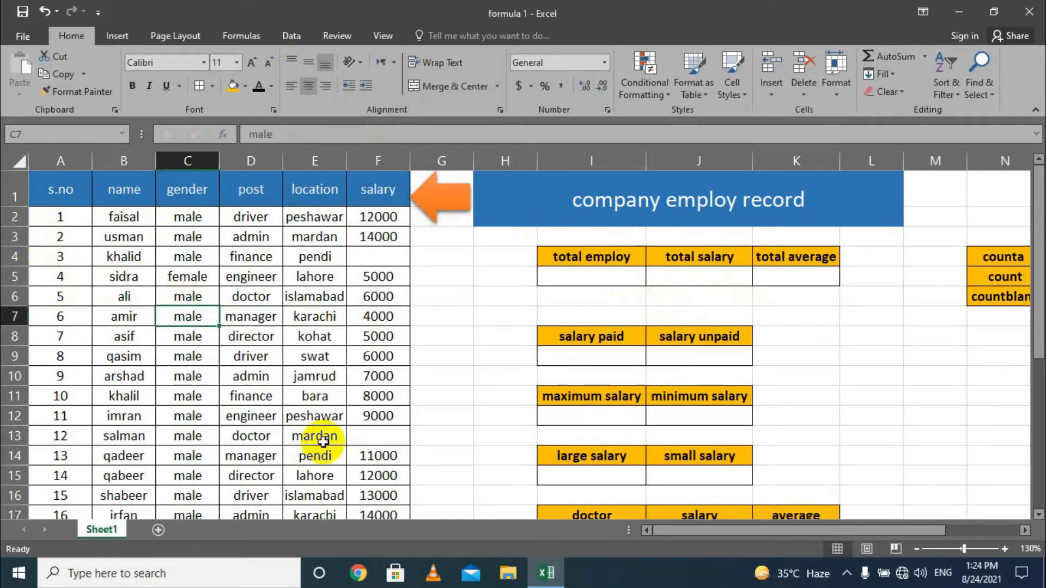
Examine the employee list down to its last row and the empty summary blocks from total employ down to female.
scroll(275, 364, "down", 7)
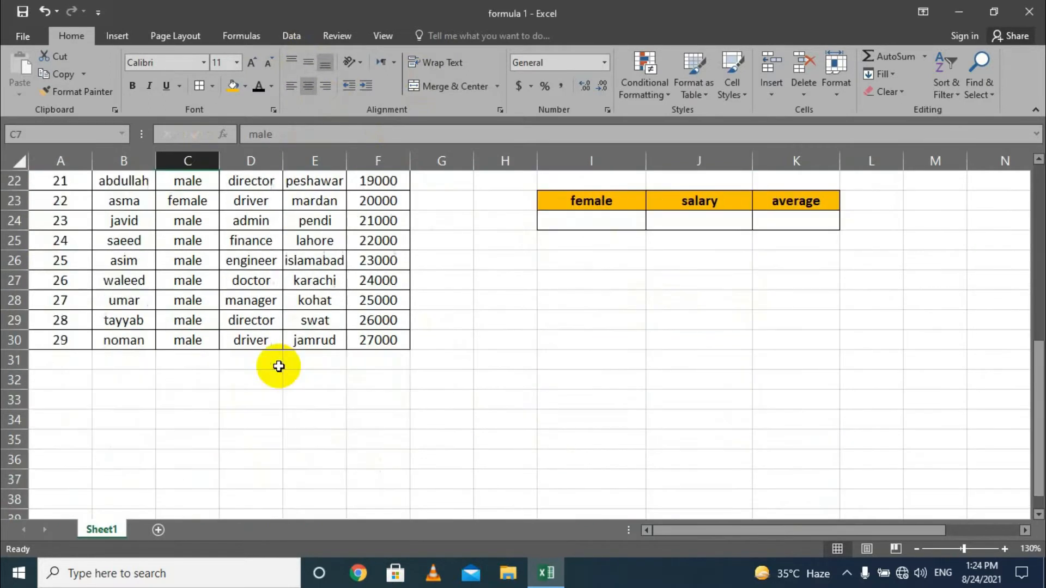
scroll(278, 366, "up", 2)
scroll(164, 403, "up", 5)
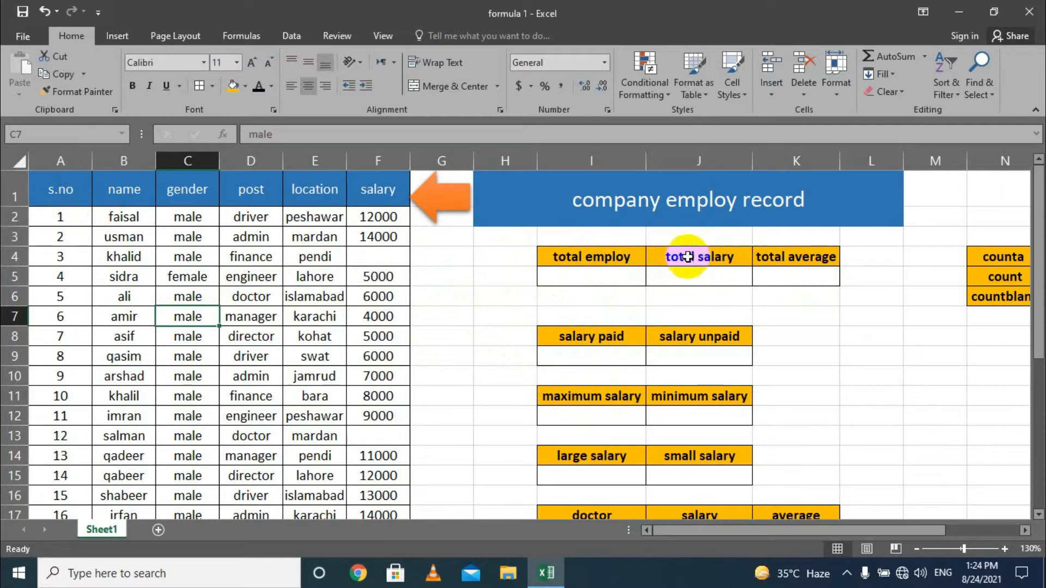
scroll(647, 353, "down", 1)
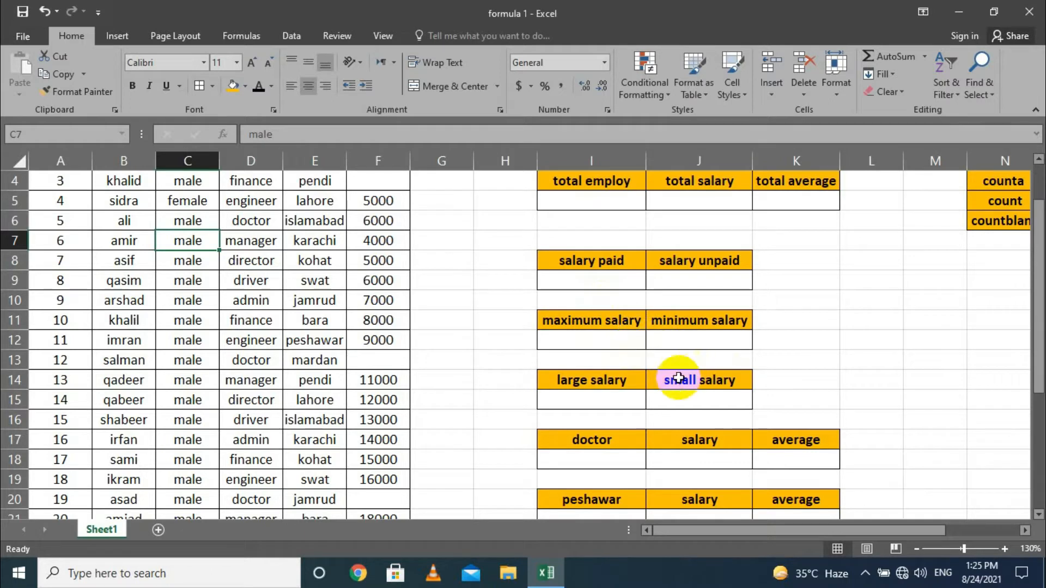
left_click_drag(504, 320, 731, 404)
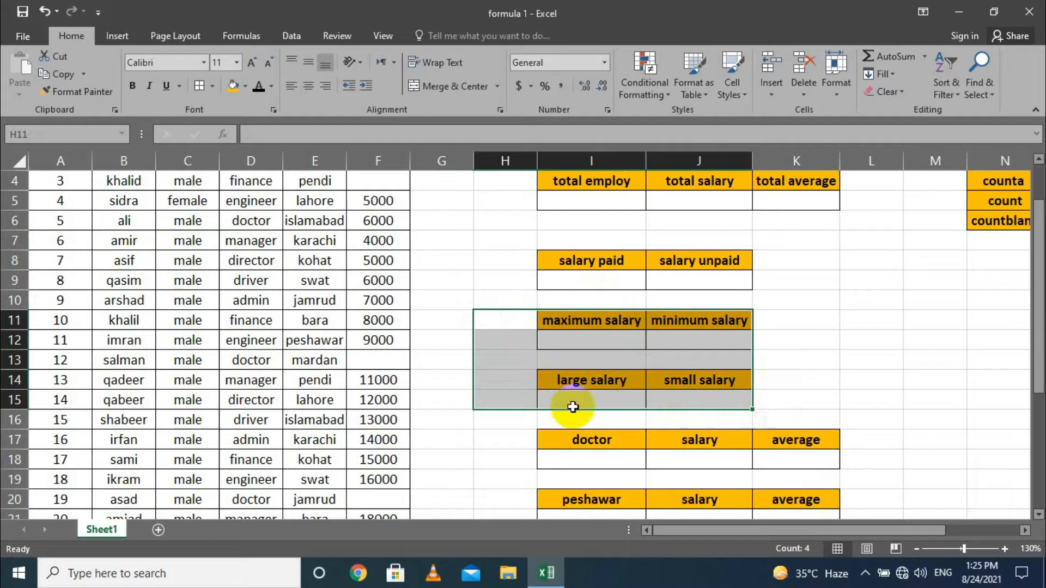
scroll(584, 435, "down", 4)
scroll(621, 395, "up", 2)
scroll(693, 354, "down", 1)
left_click(511, 341)
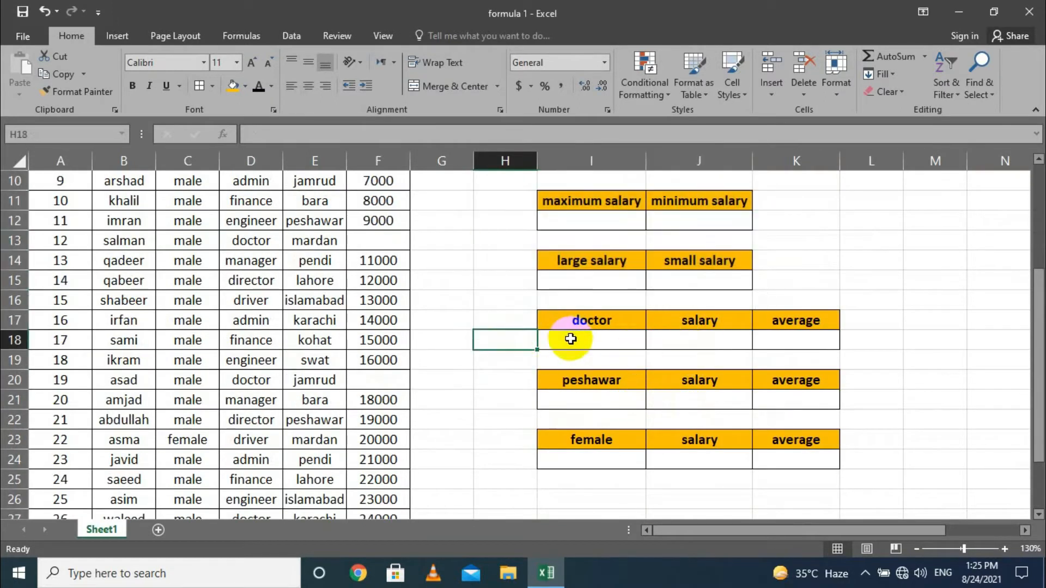
left_click(571, 339)
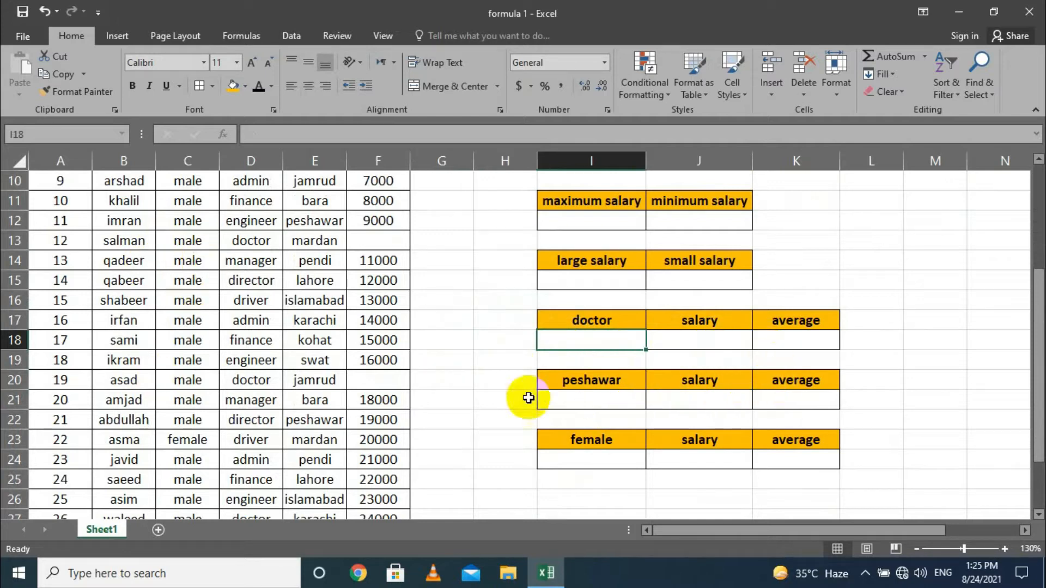
left_click(493, 394)
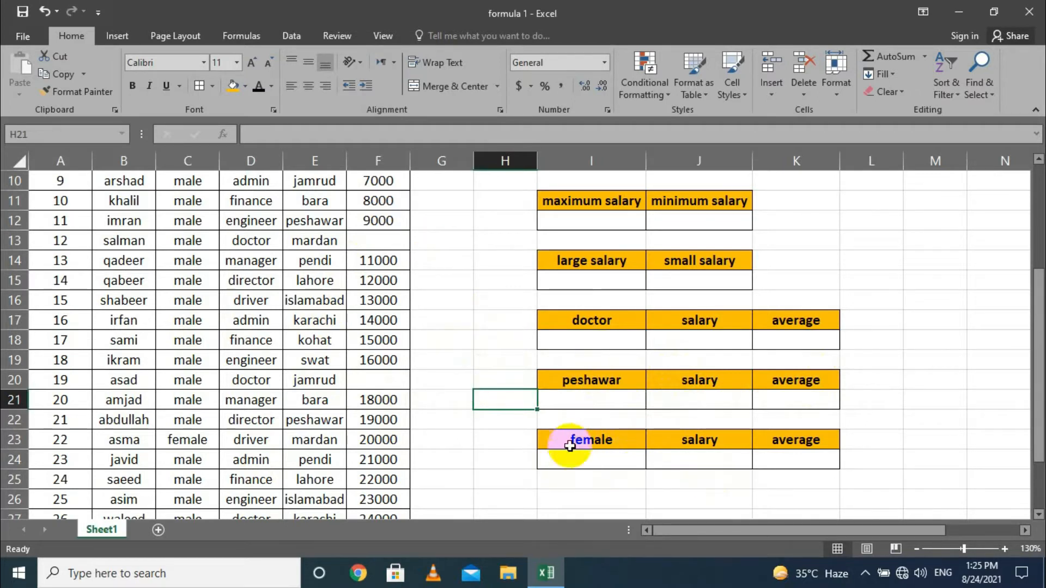
scroll(749, 467, "up", 3)
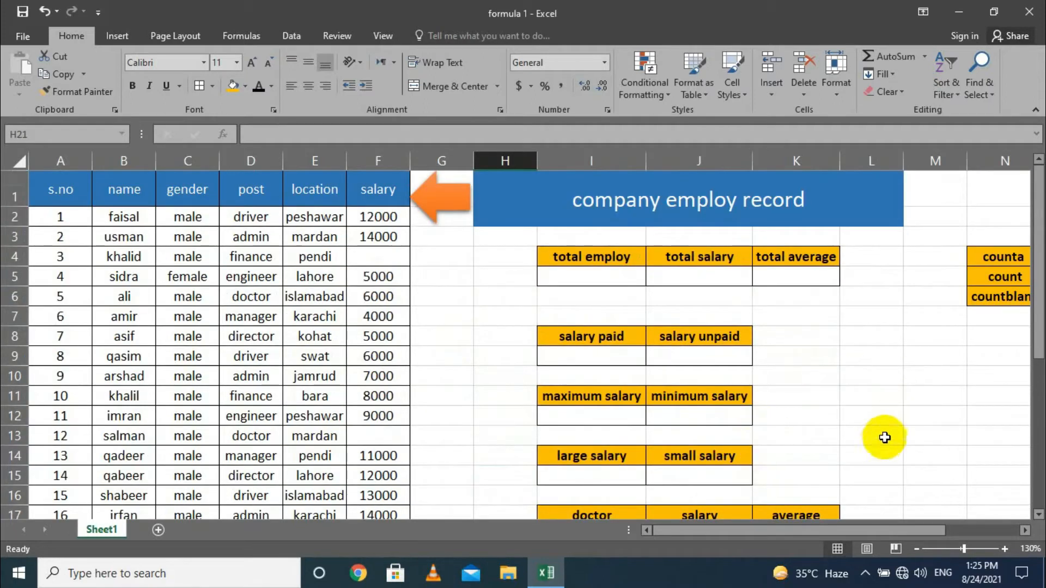
mouse_move(855, 528)
left_mouse_down()
mouse_move(903, 525)
mouse_move(838, 530)
left_mouse_up()
scroll(129, 416, "down", 7)
scroll(131, 419, "up", 7)
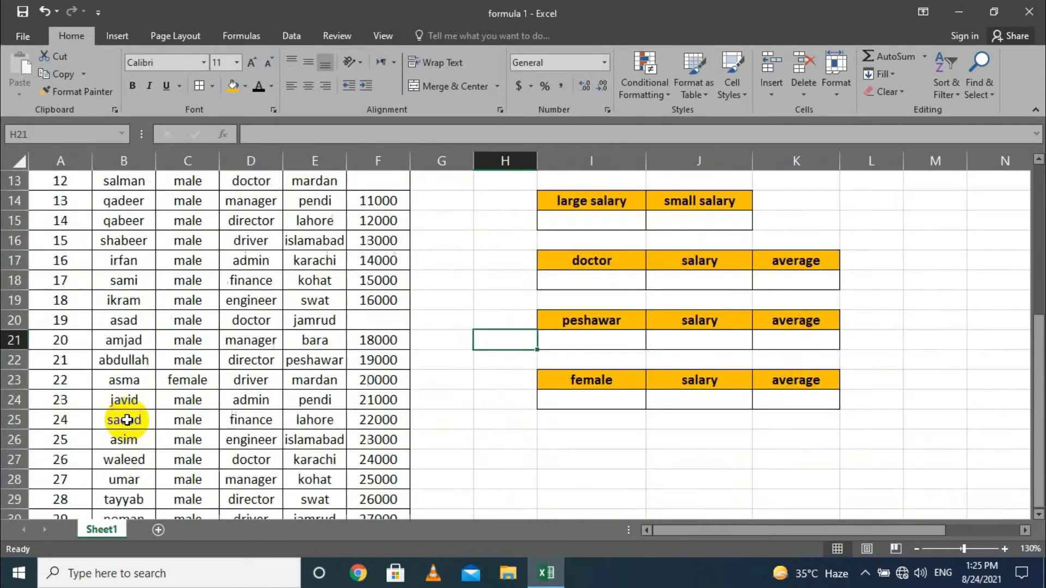
scroll(198, 374, "down", 3)
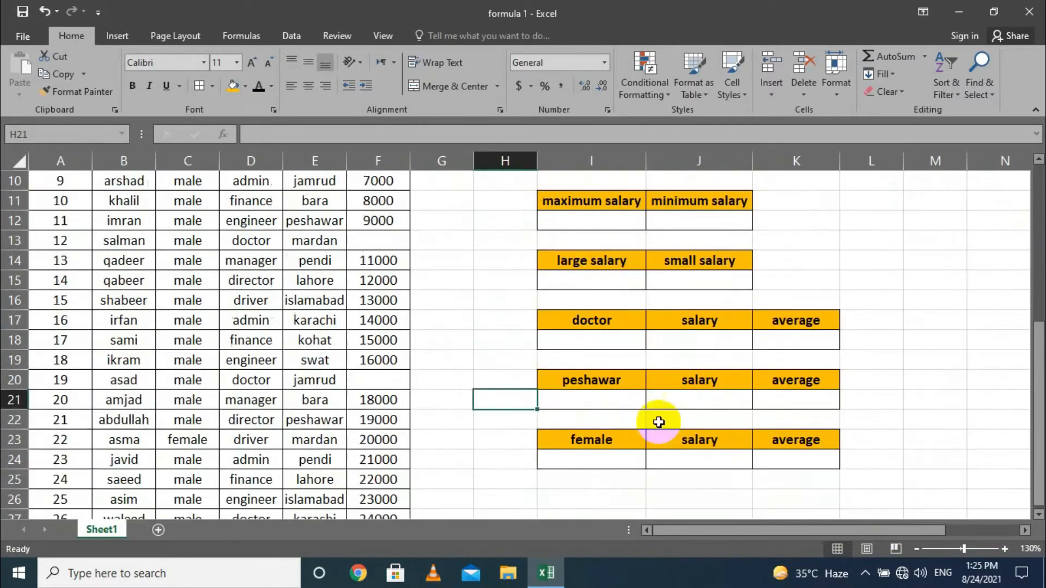
scroll(617, 338, "up", 3)
Enter =counta(B2:B30) in cell I5 under total employ to count the employee names.
left_click(570, 276)
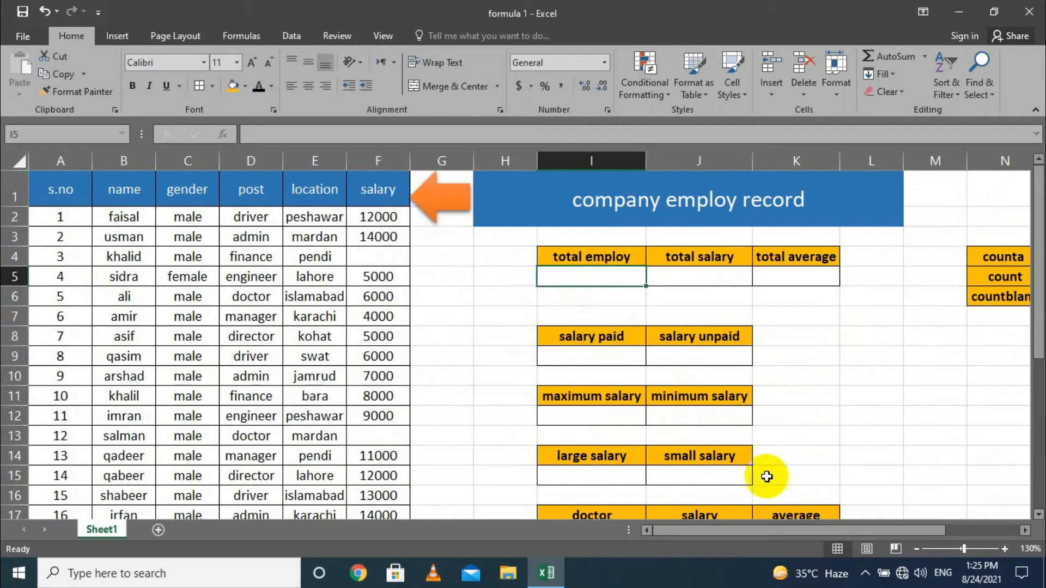
left_click_drag(753, 535, 829, 531)
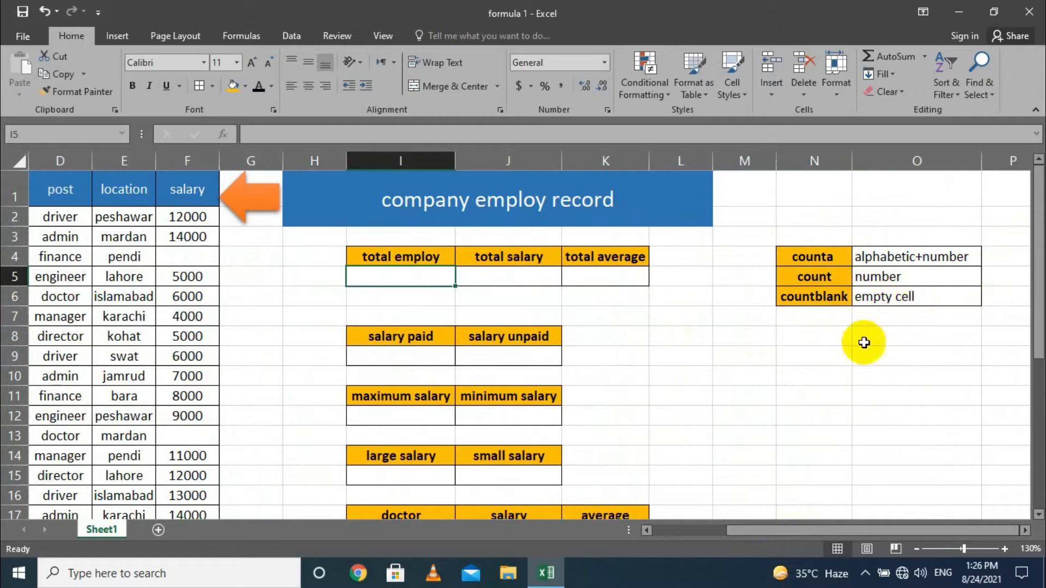
left_click_drag(764, 526, 703, 528)
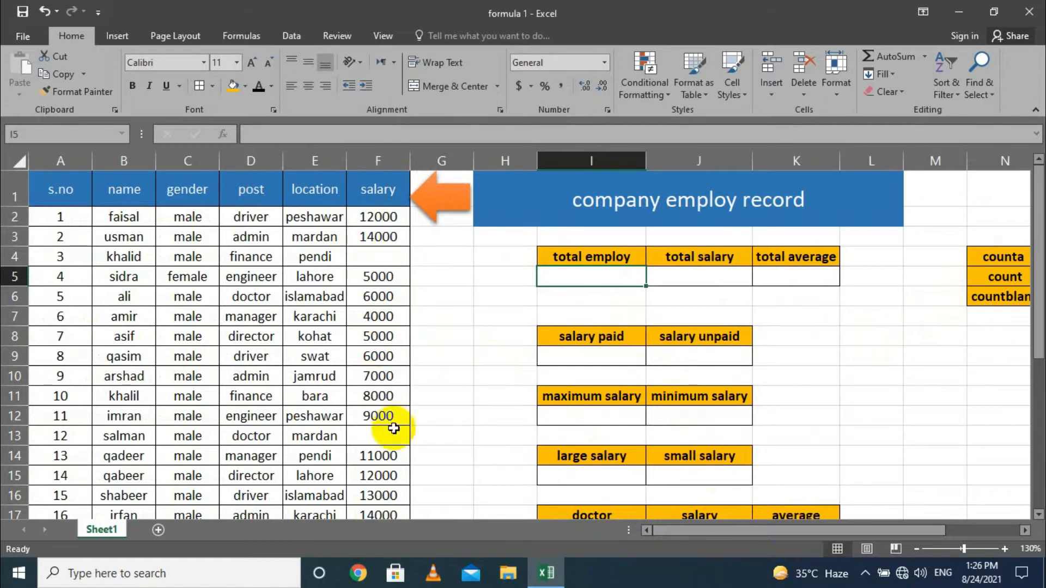
scroll(397, 423, "down", 4)
scroll(379, 324, "up", 4)
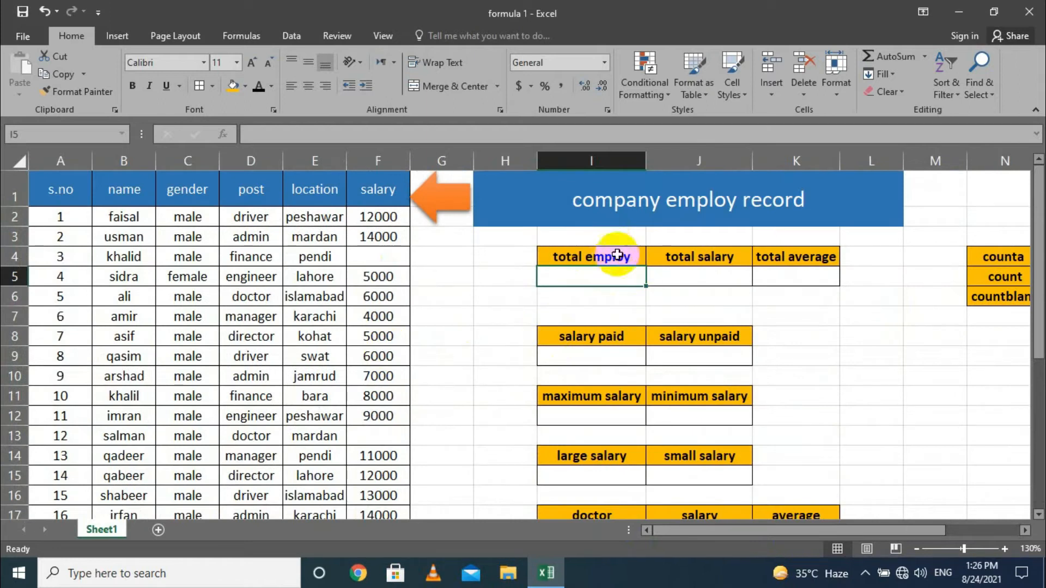
type("=")
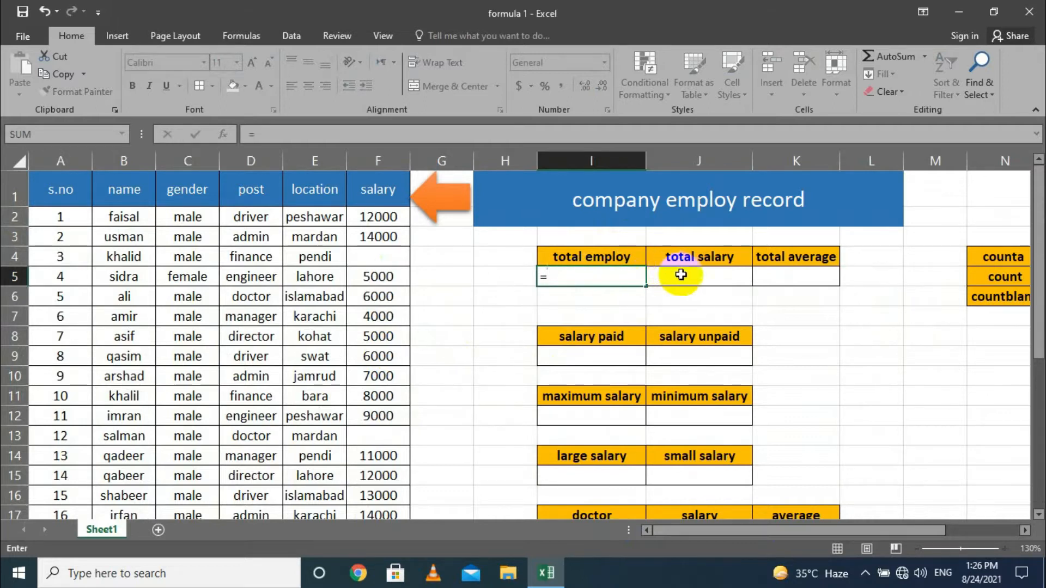
left_click_drag(677, 536, 659, 552)
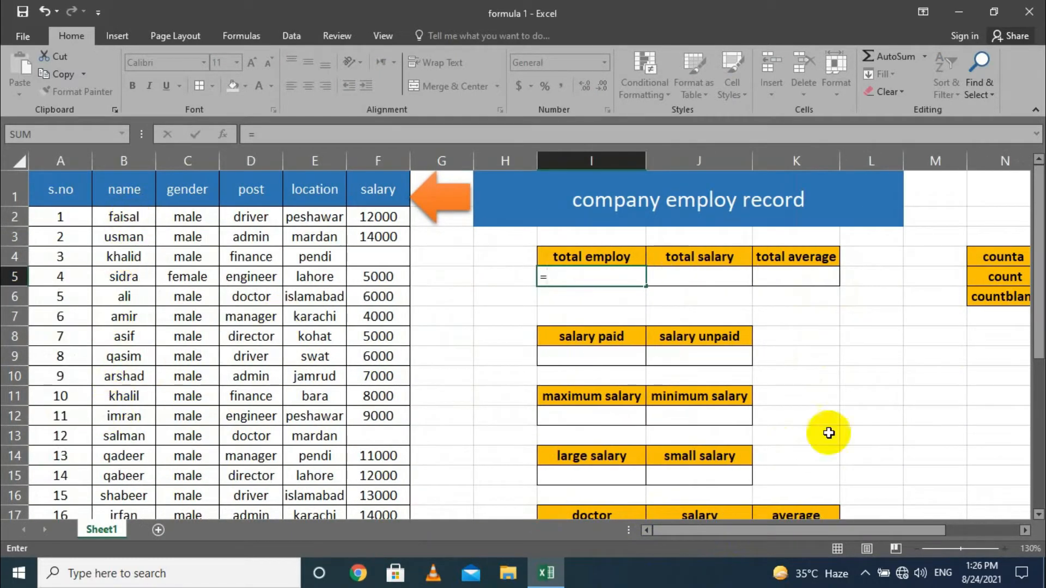
left_click_drag(808, 535, 858, 533)
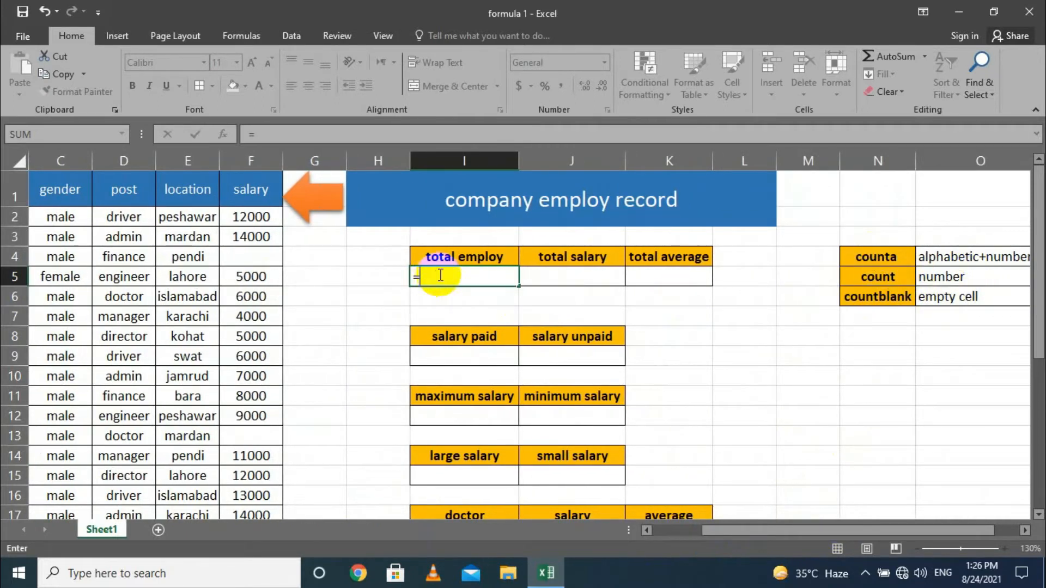
type("count")
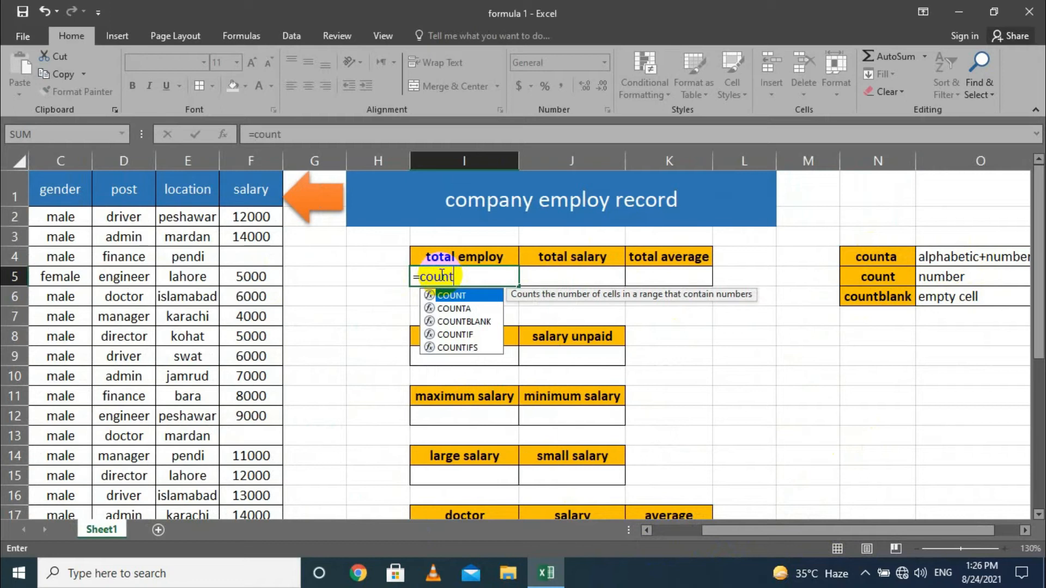
type("a(")
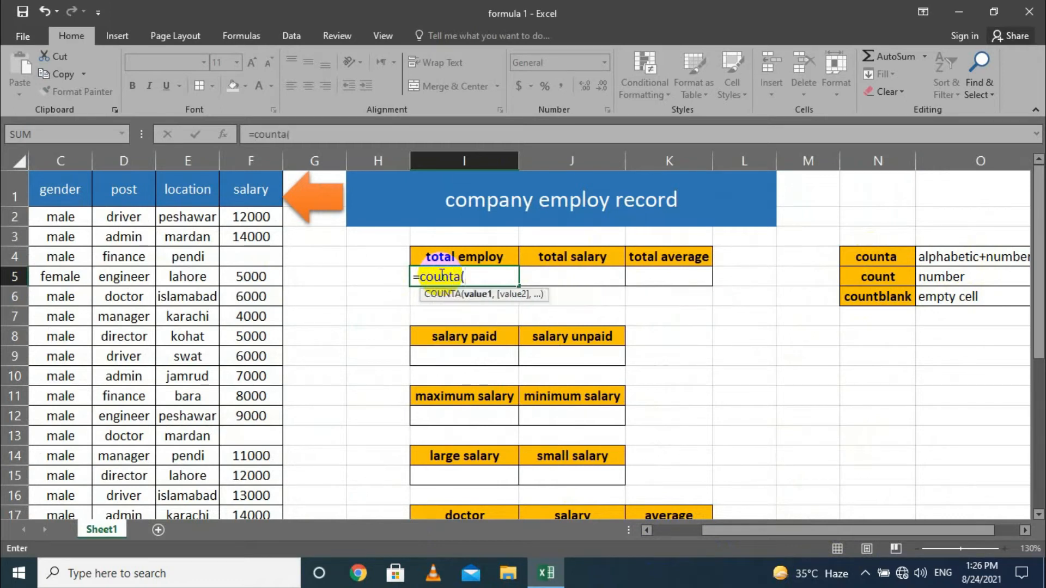
left_click_drag(753, 535, 704, 532)
left_click_drag(136, 218, 118, 439)
scroll(692, 338, "up", 5)
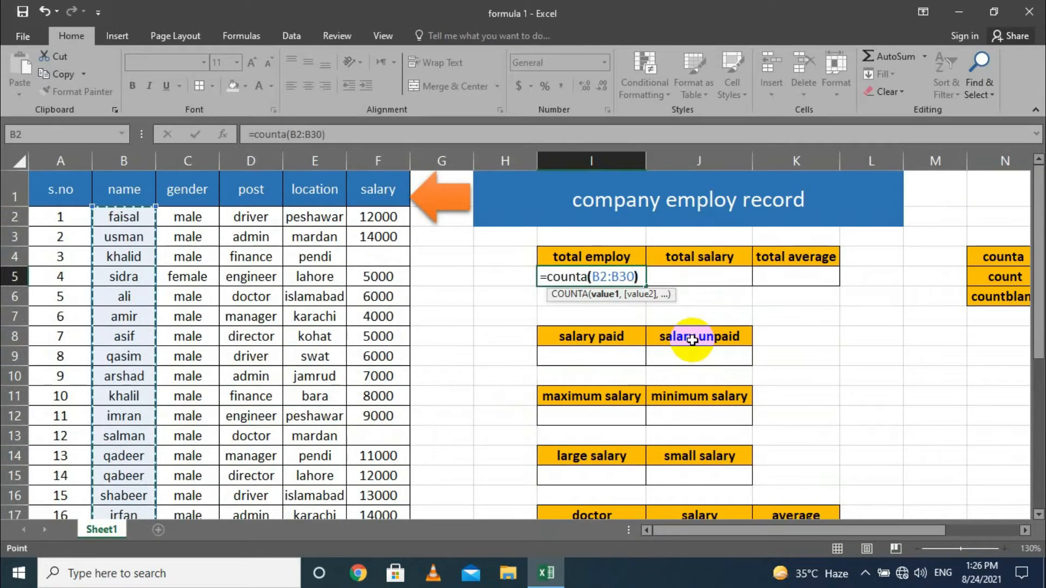
key("Return")
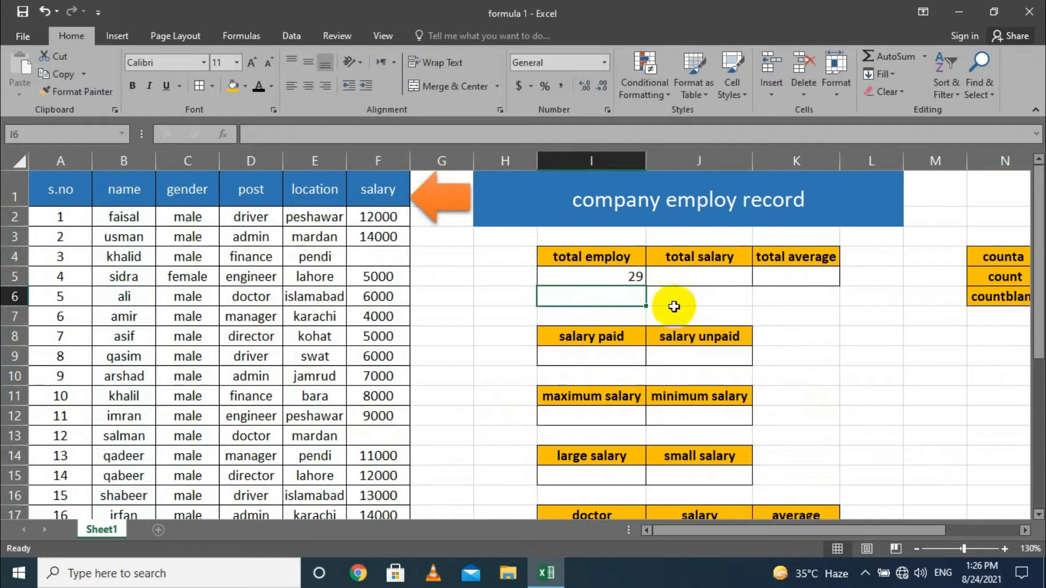
Enter =sum(F2:F30) in cell J5 under total salary to add up the salary column.
left_click(702, 276)
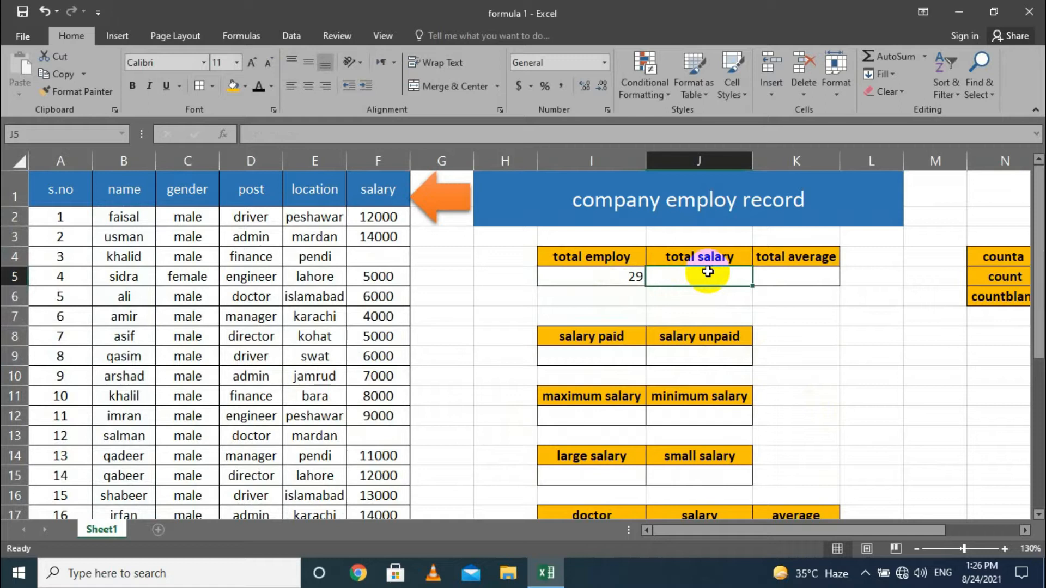
type("=")
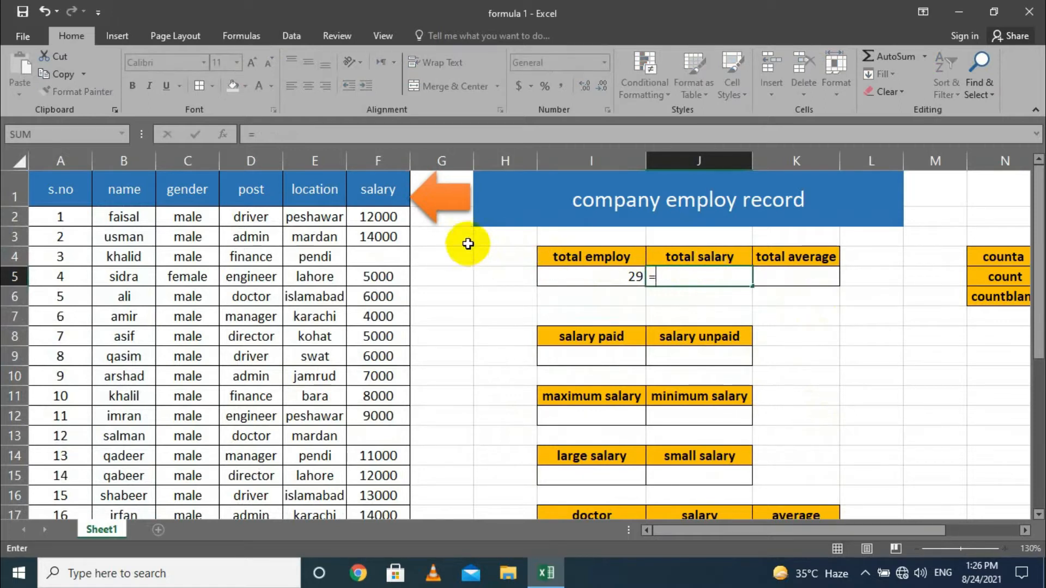
type("sum")
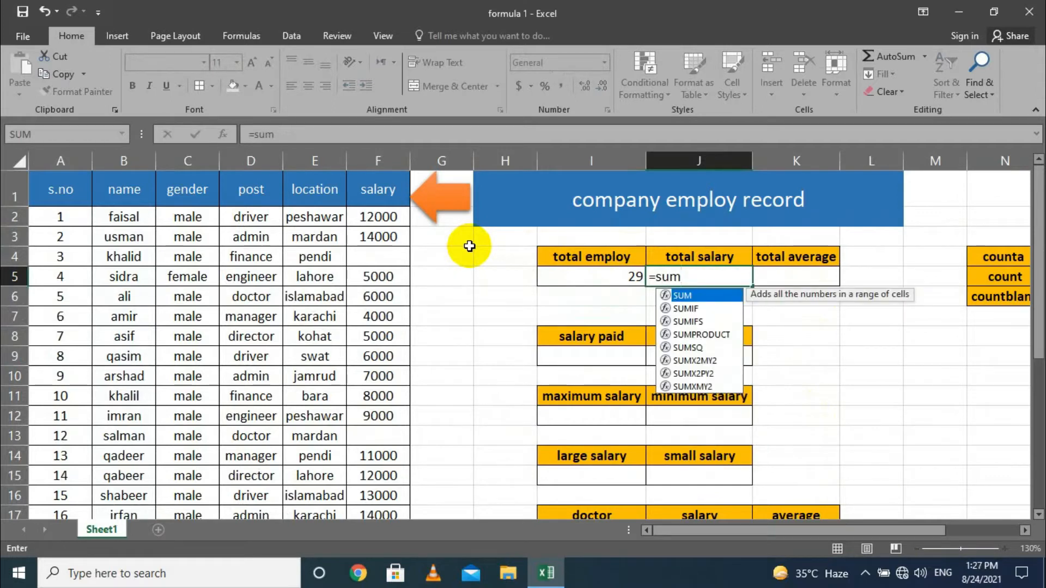
type("(")
left_click_drag(388, 220, 362, 402)
scroll(635, 379, "up", 6)
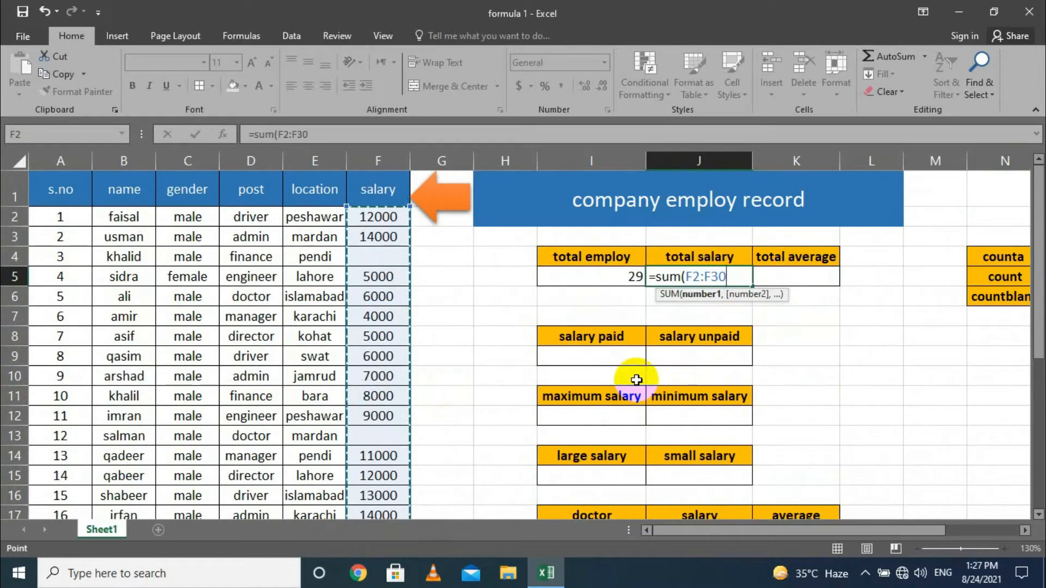
type(")")
key("Return")
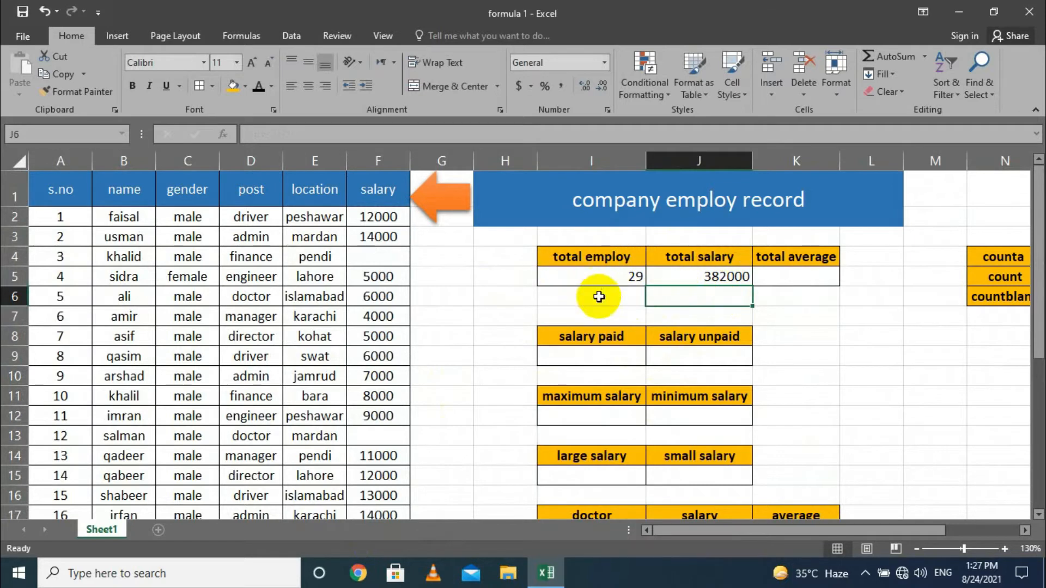
Enter =average(F2:F30) in cell K5 under total average to average the salary column.
left_click(775, 280)
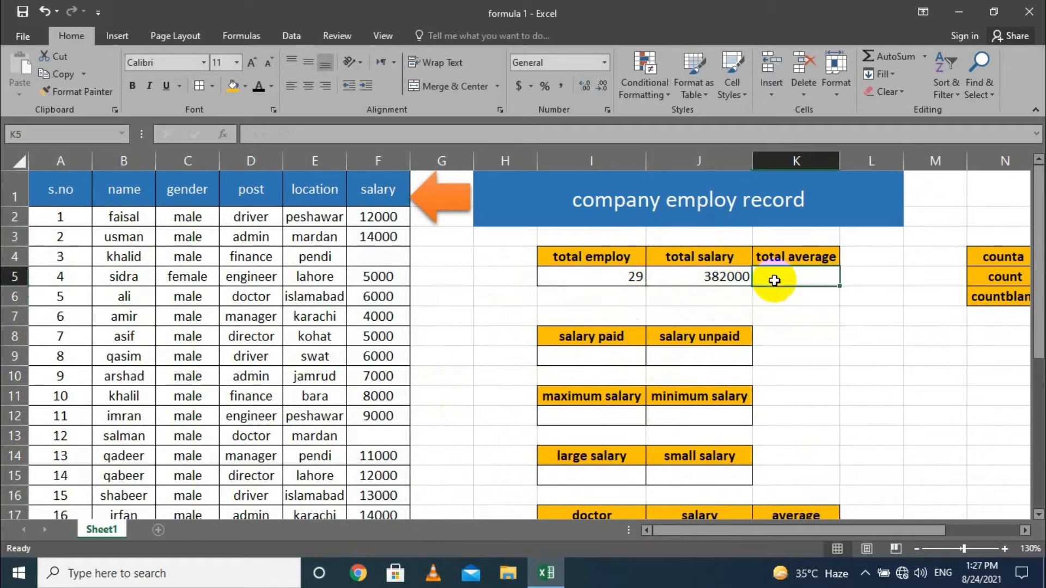
type("av")
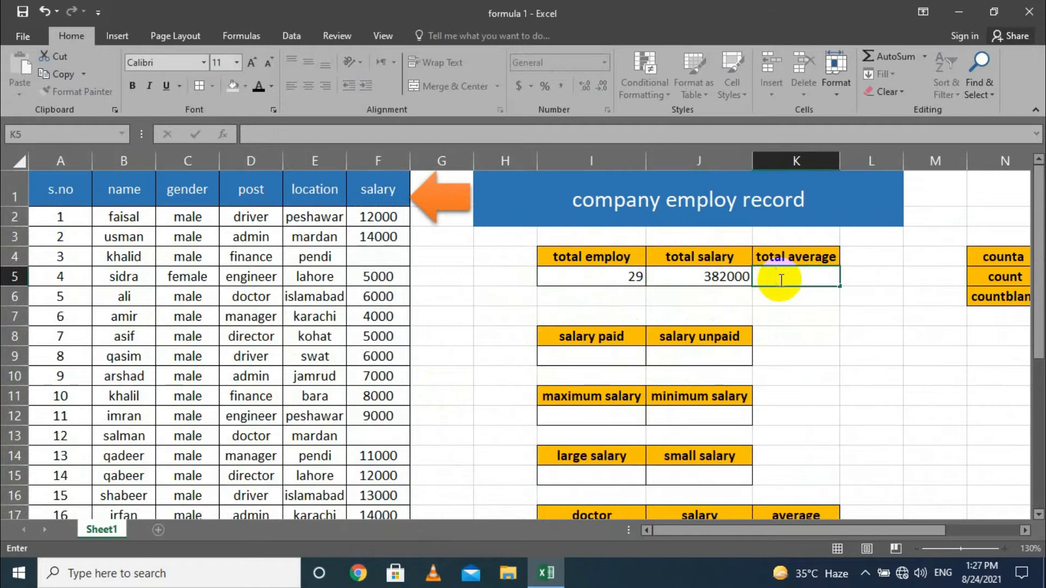
type("=avera")
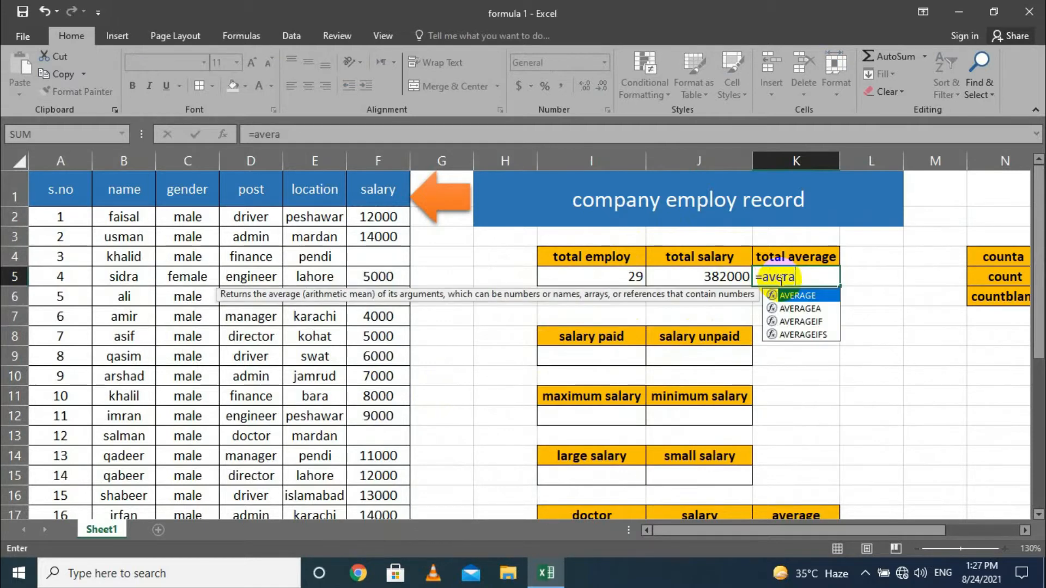
type("ge(")
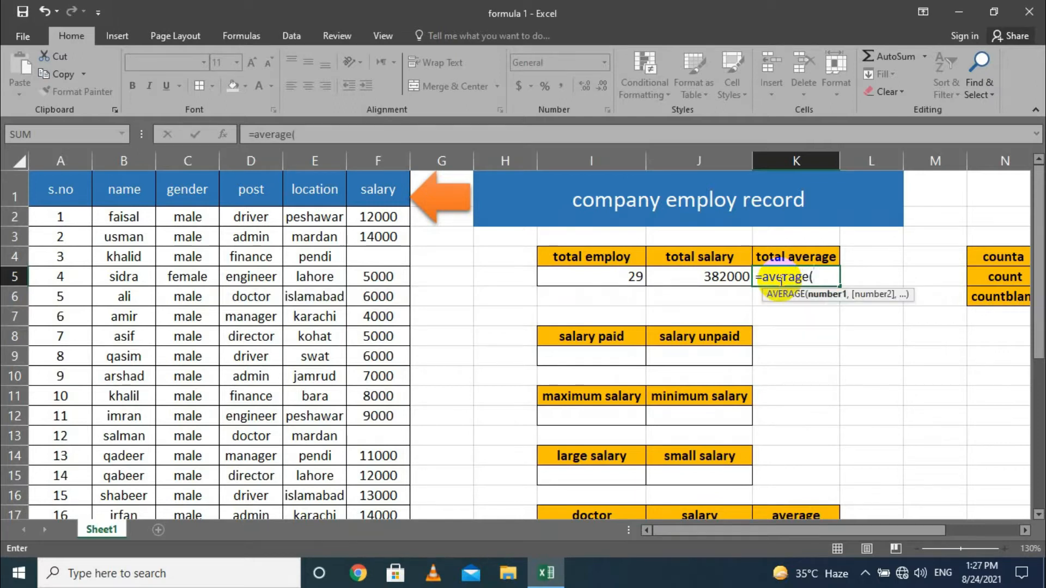
left_click_drag(381, 218, 376, 480)
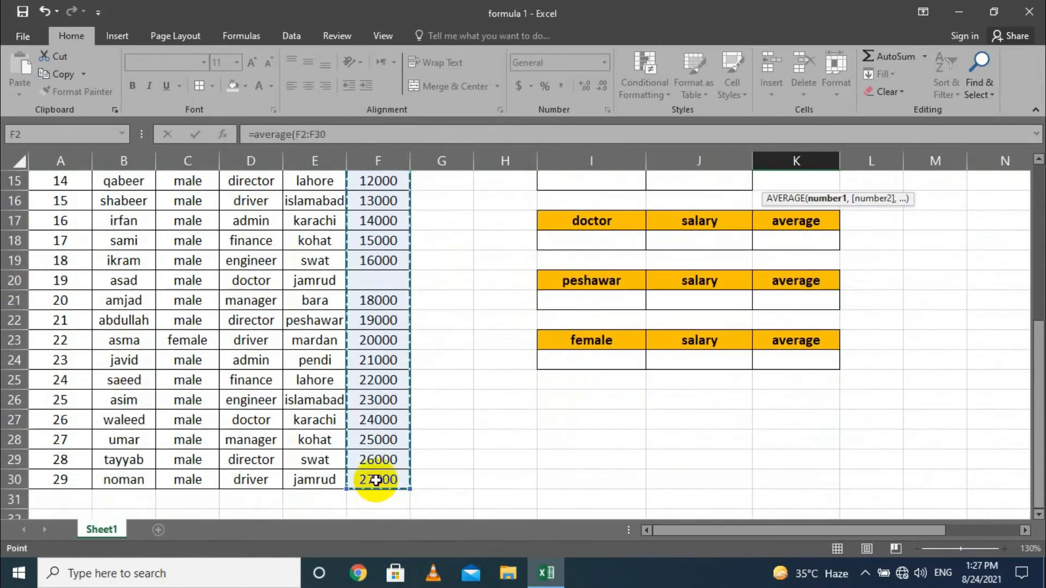
scroll(654, 315, "up", 5)
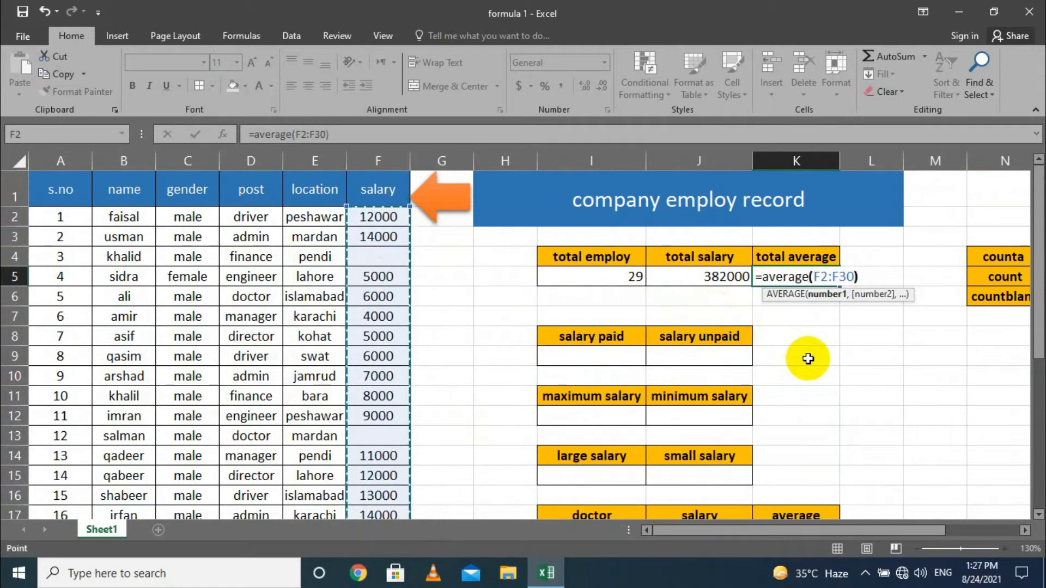
type(")")
key("Return")
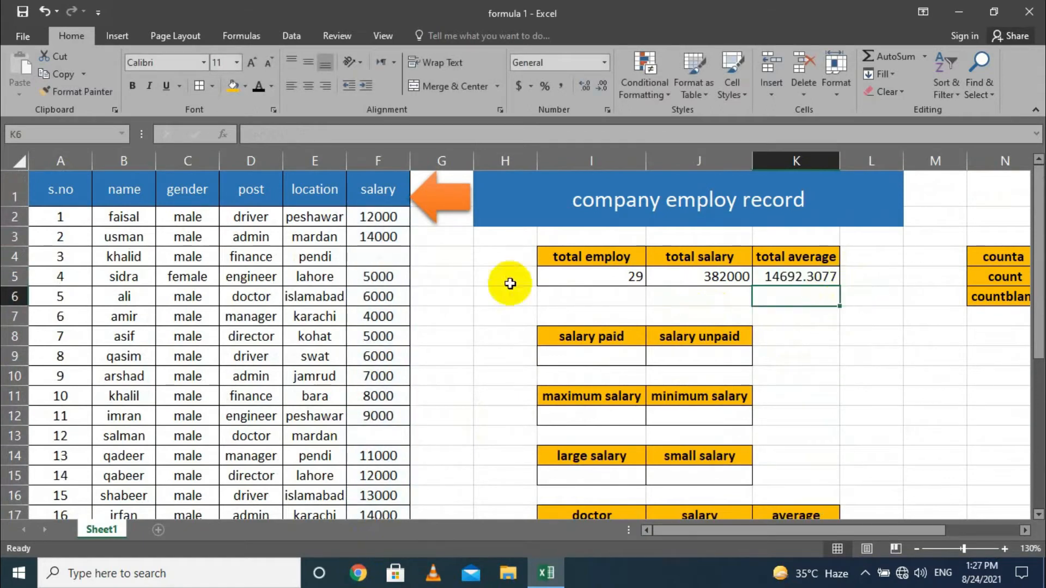
Check the total average formula in cell K5 and the counta, count and countblank notes beside the summary blocks.
double_click(790, 280)
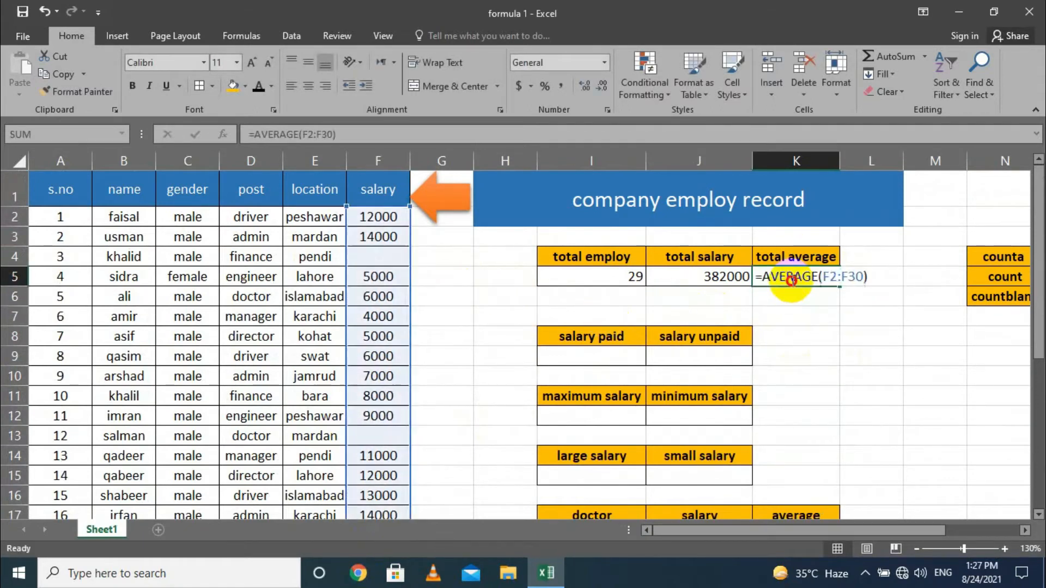
left_click(794, 319)
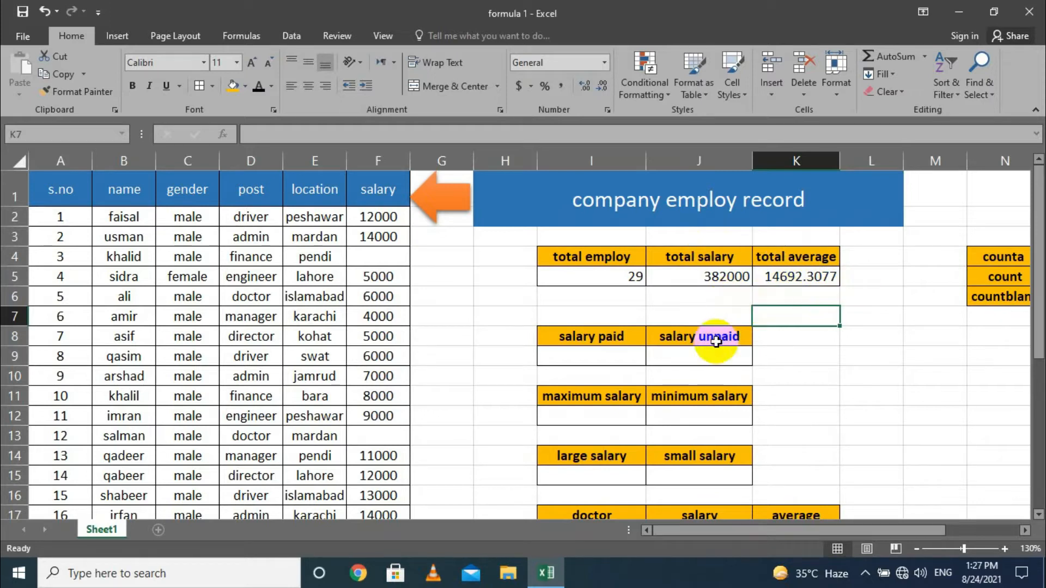
left_click(569, 353)
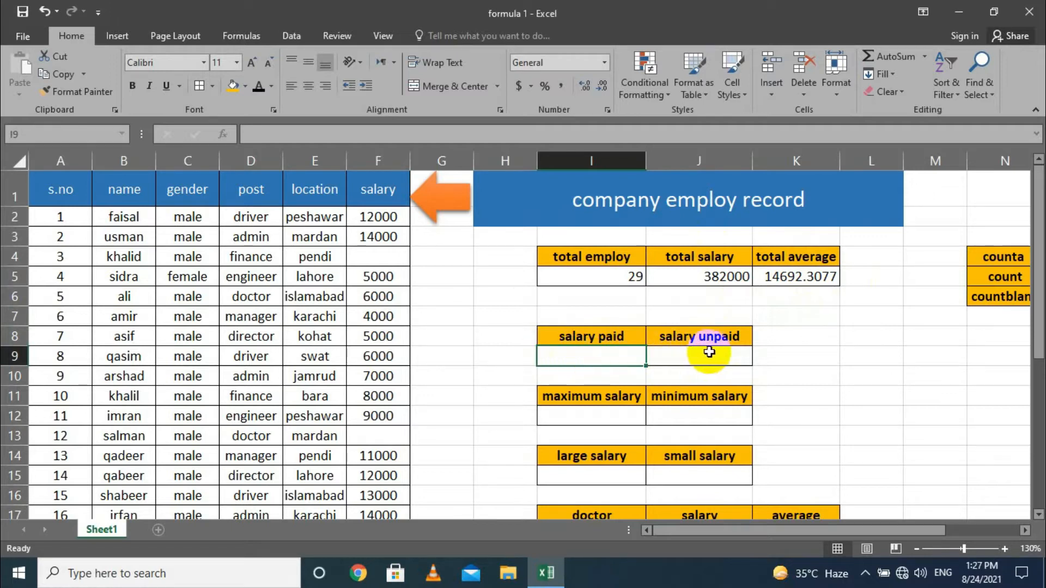
left_click_drag(774, 531, 817, 528)
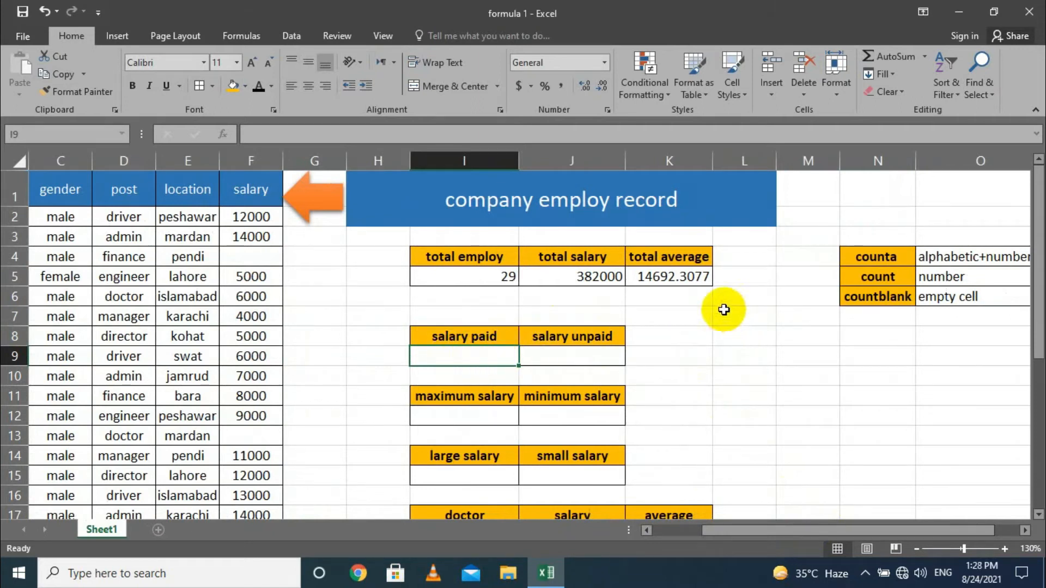
Enter =countblank(F2:F30) in cell J9 under salary unpaid to count the empty salary cells.
left_click(566, 351)
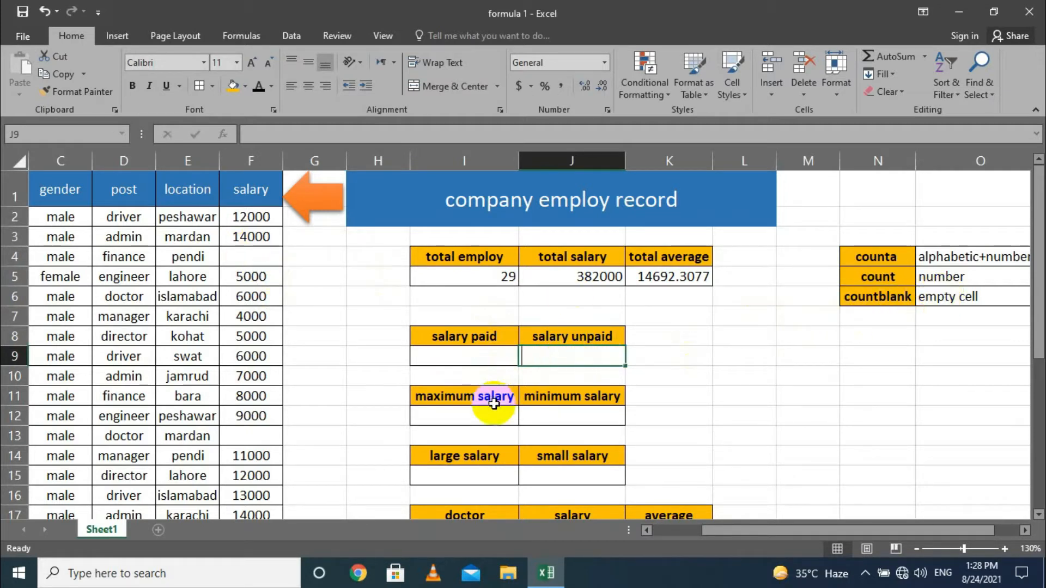
type("=")
type("c")
type("ount")
type("b")
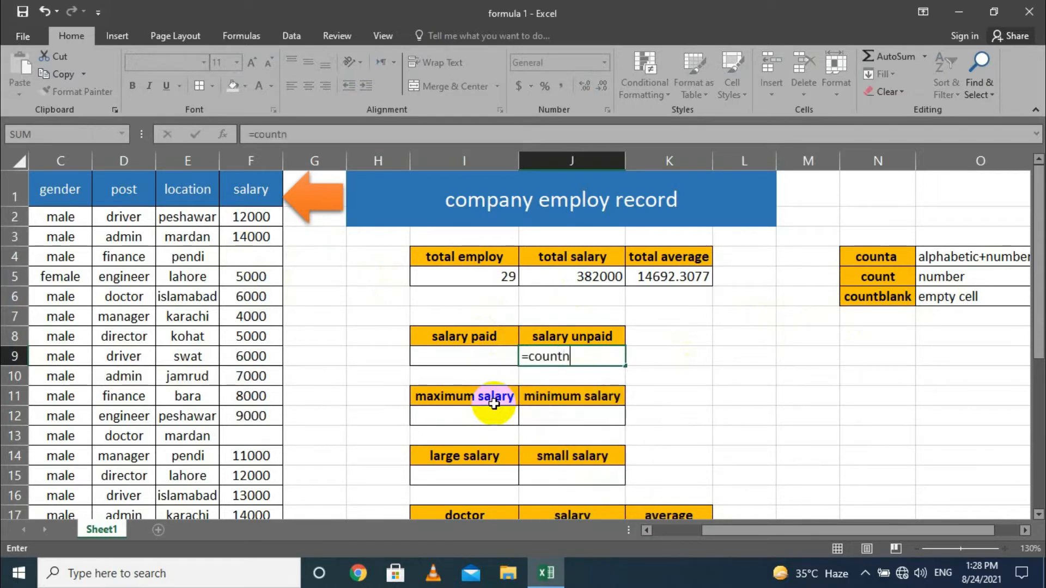
type("lank")
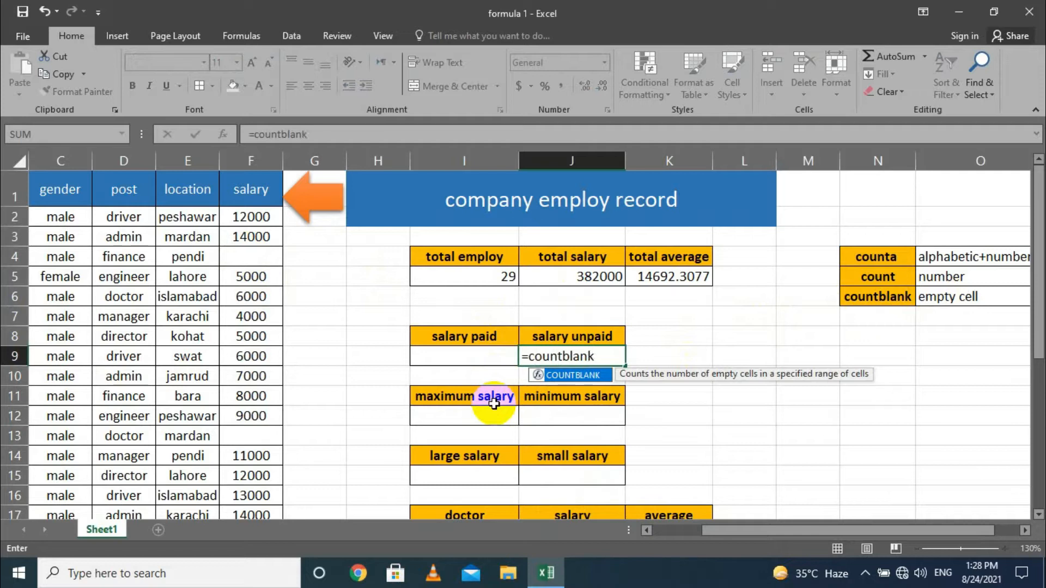
type("(")
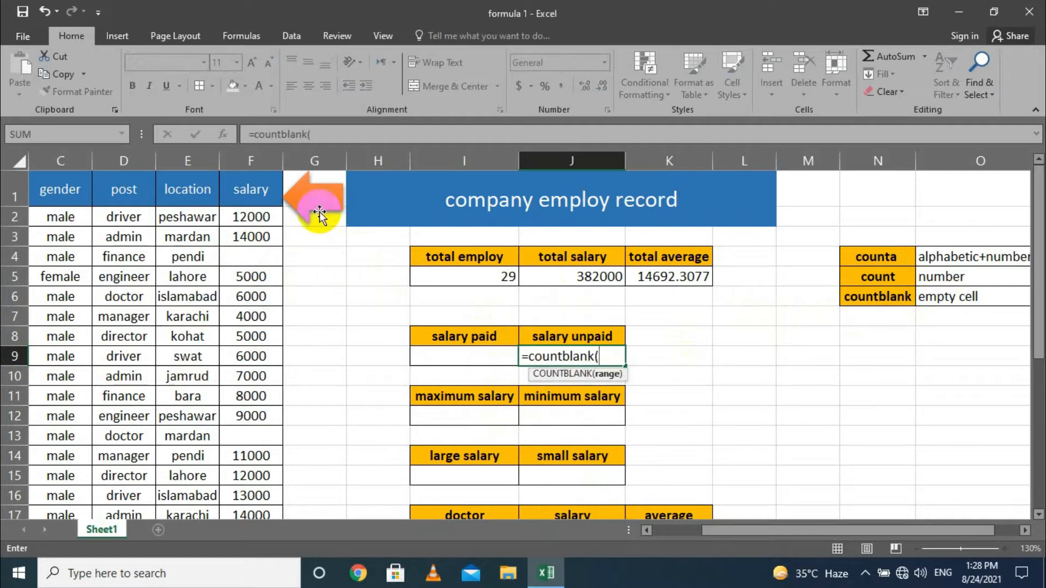
left_click_drag(251, 215, 263, 474)
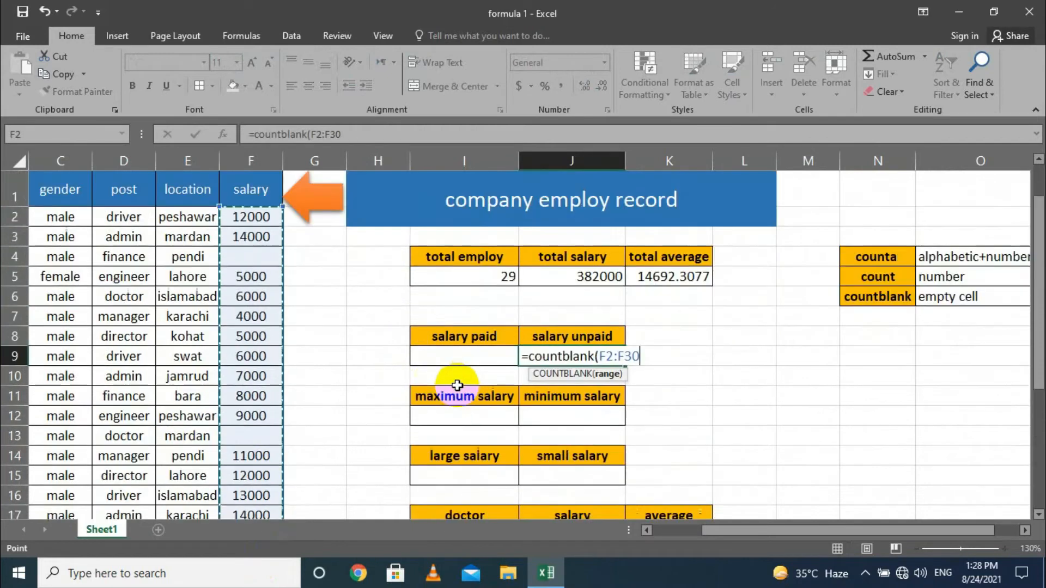
scroll(457, 386, "up", 5)
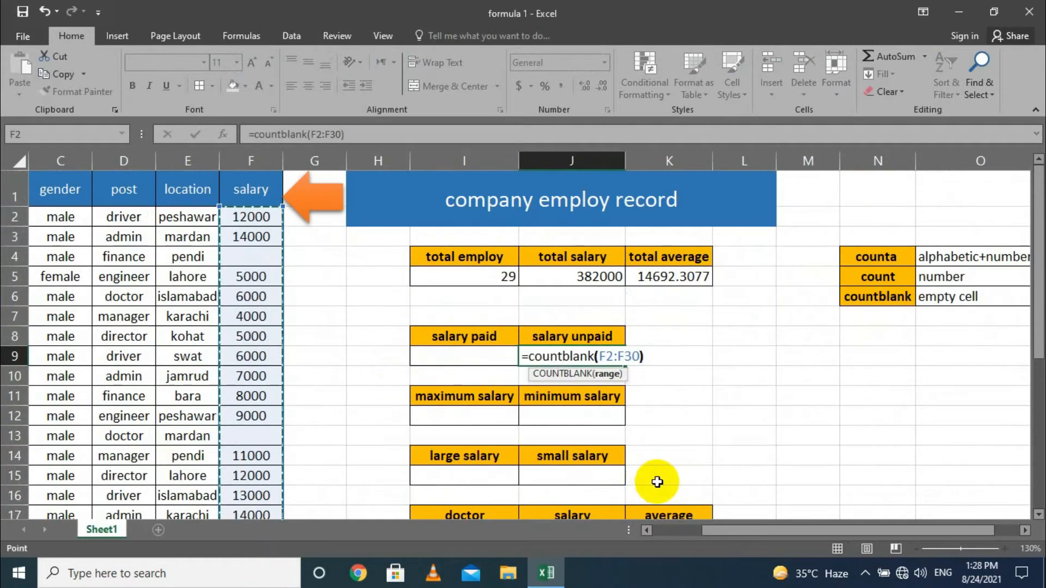
key("Return")
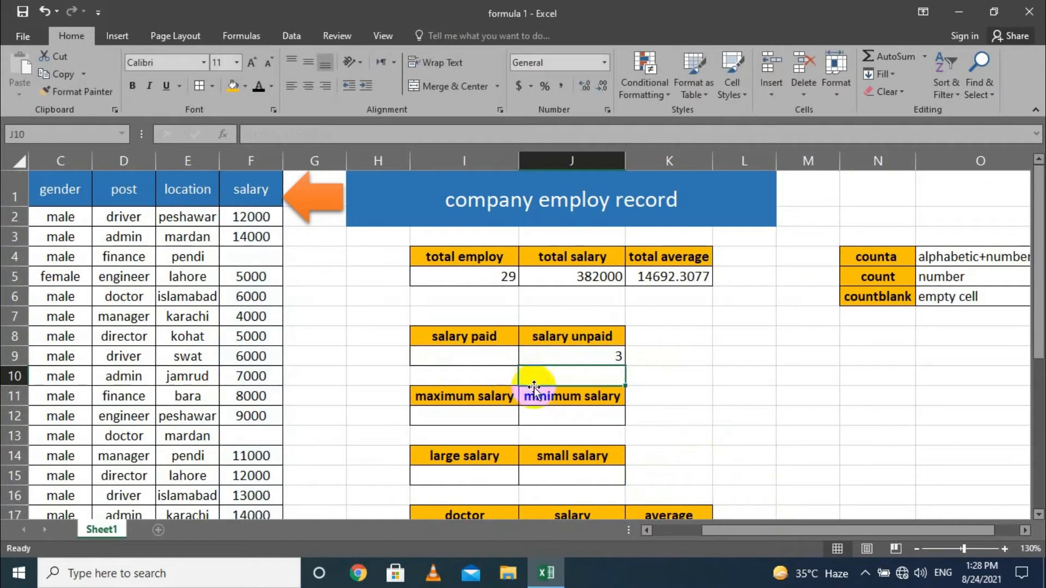
Enter =count(F2:F30) in cell I9 under salary paid to count the filled salary cells.
scroll(250, 420, "down", 3)
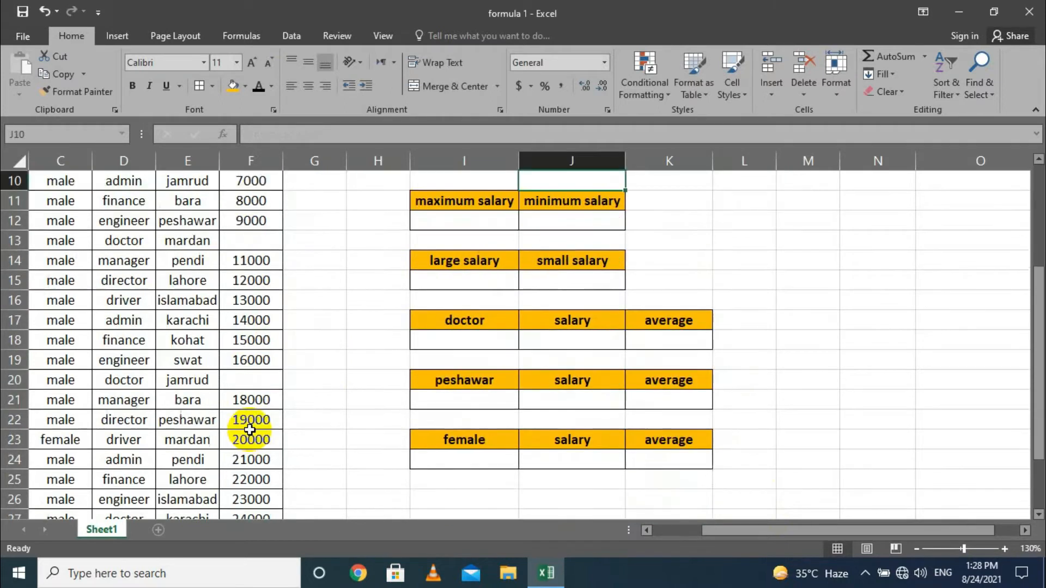
scroll(267, 391, "down", 2)
scroll(259, 391, "up", 5)
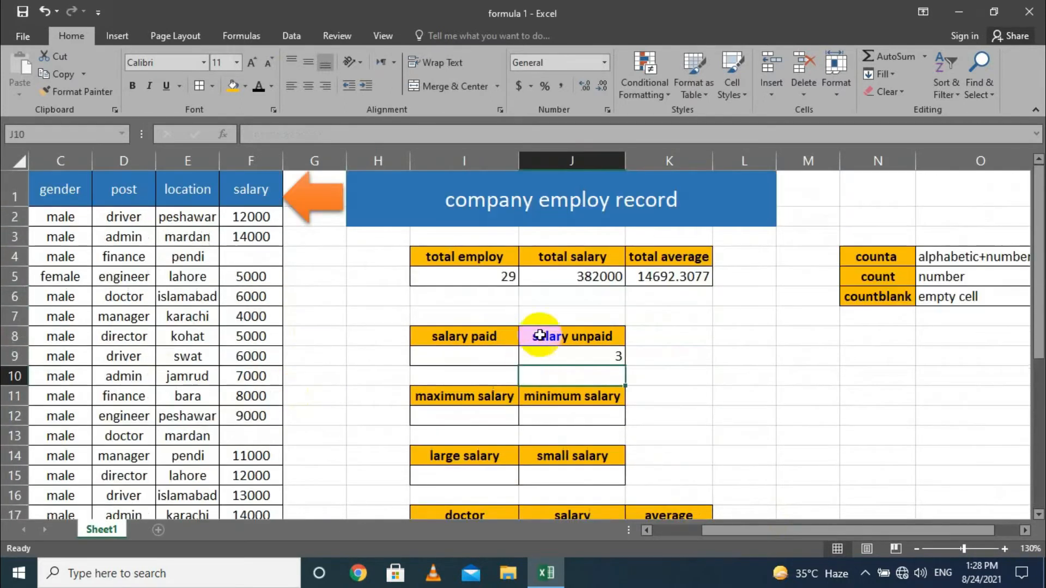
left_click(465, 359)
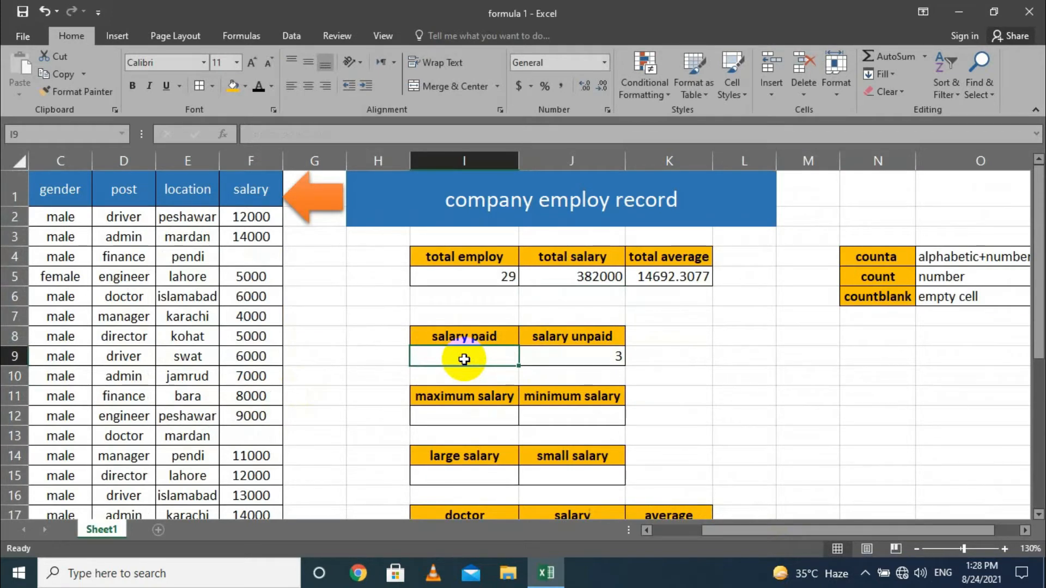
type("count")
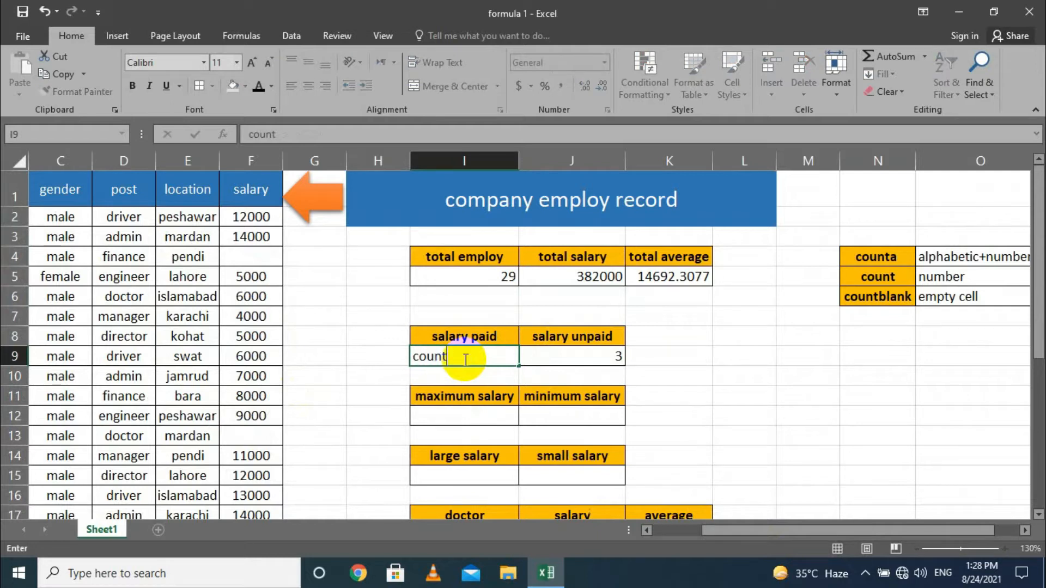
type("=")
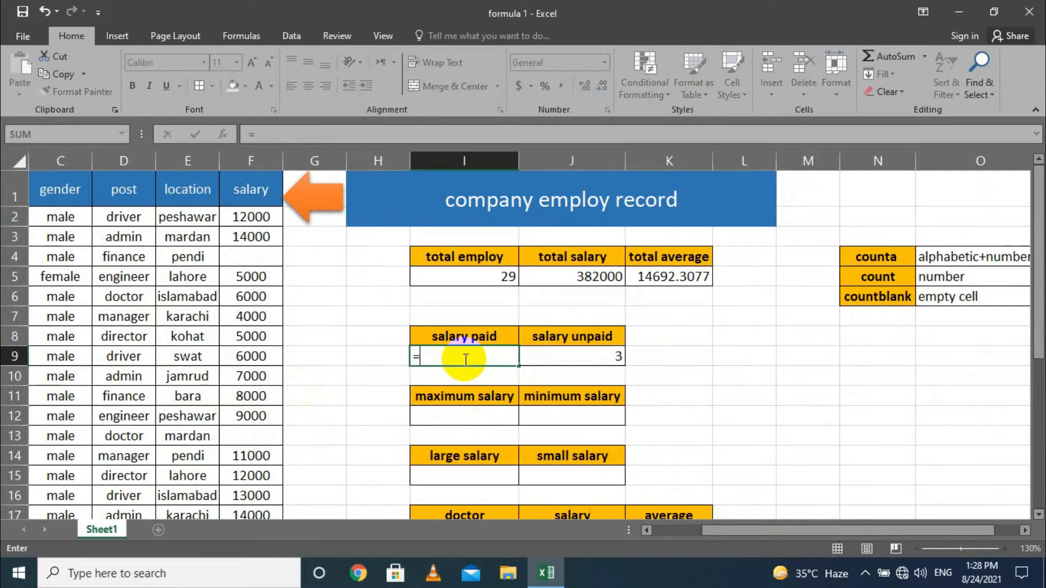
type("count(")
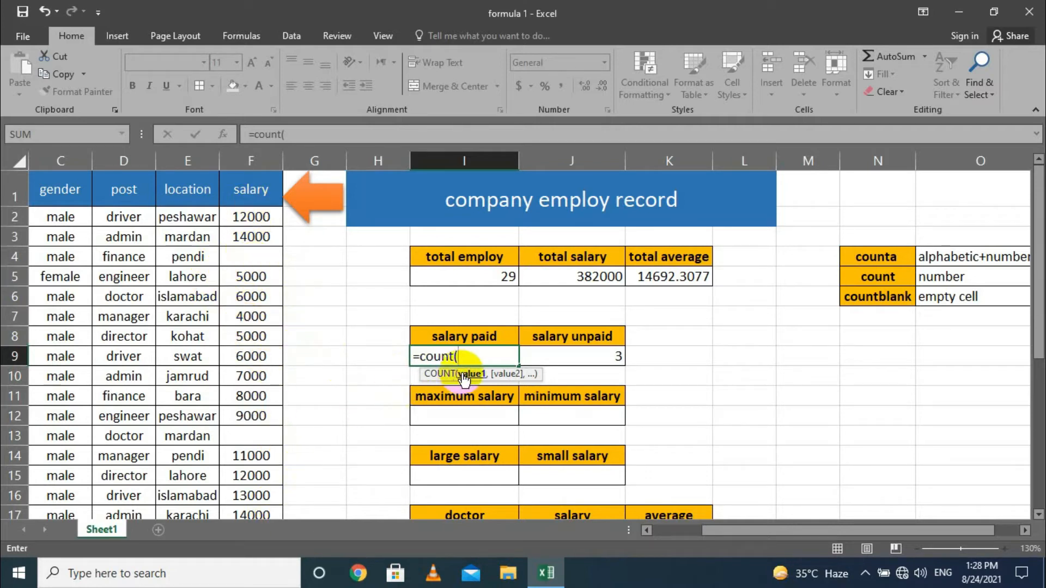
left_click_drag(255, 224, 250, 479)
scroll(460, 397, "up", 5)
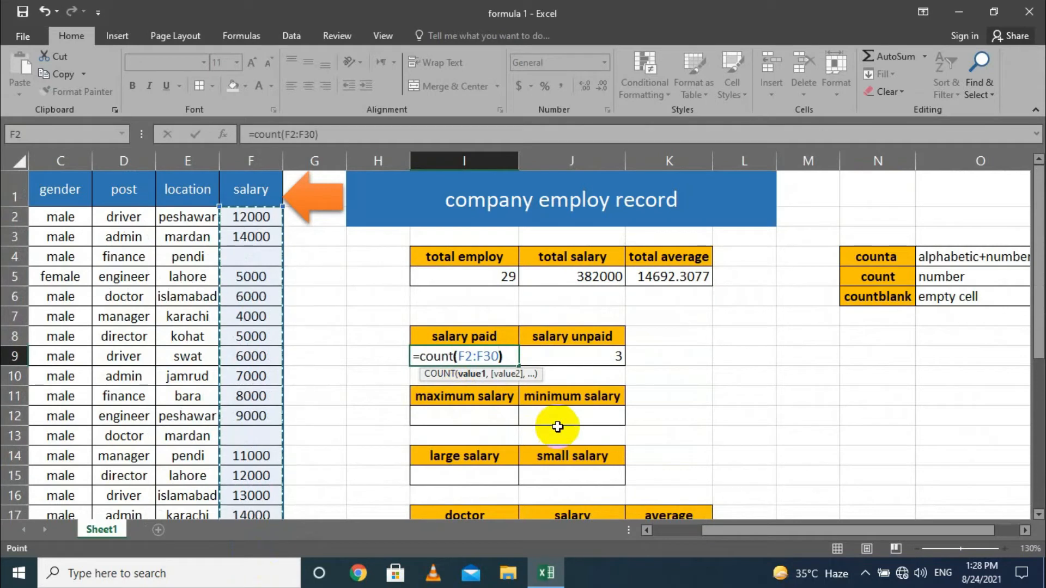
key("Return")
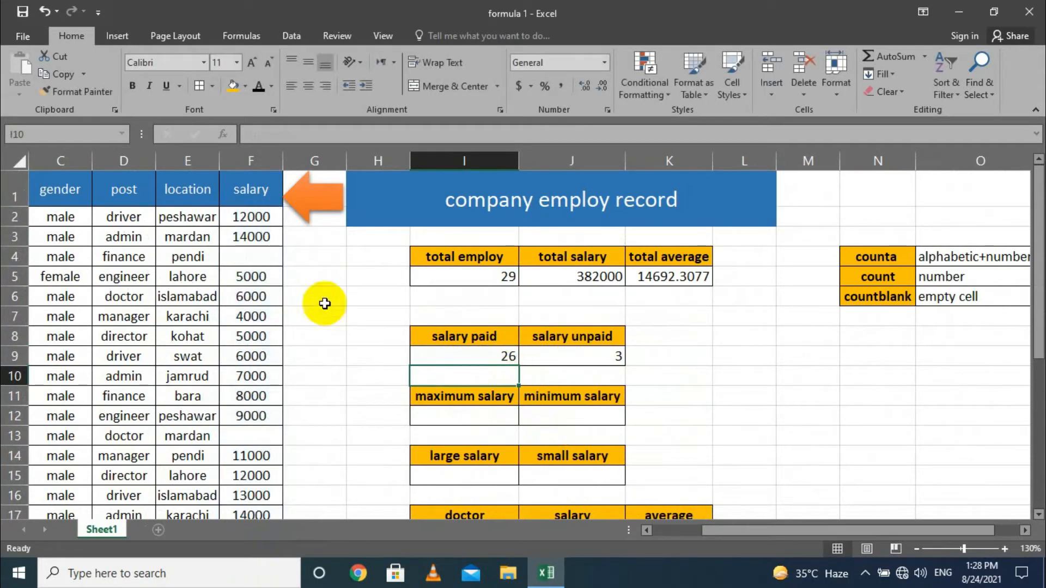
Enter =max(F2:F30) in cell I12 under maximum salary to find the highest salary.
scroll(257, 420, "down", 7)
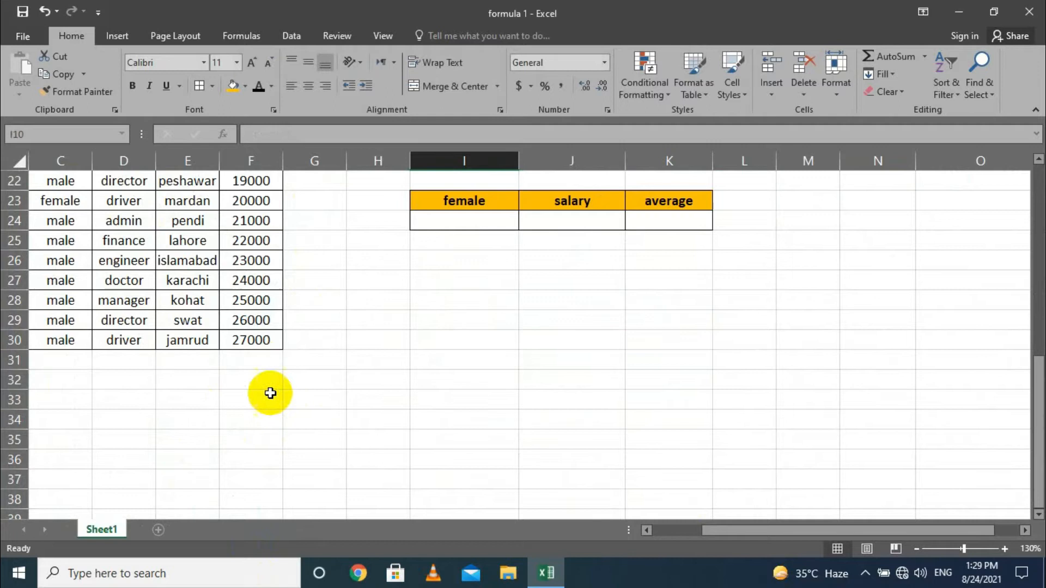
scroll(402, 378, "up", 3)
scroll(508, 280, "up", 3)
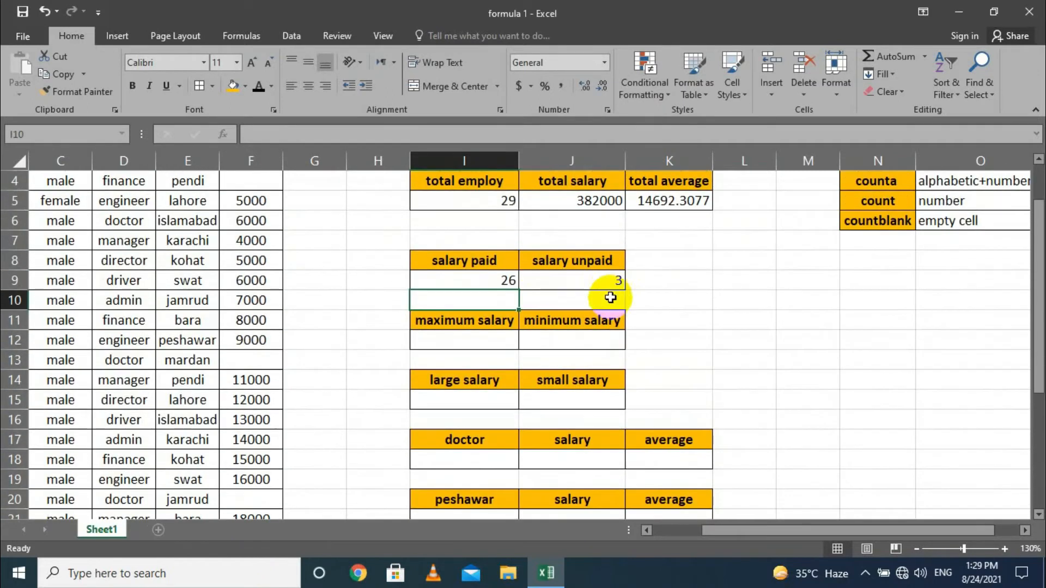
scroll(505, 319, "up", 1)
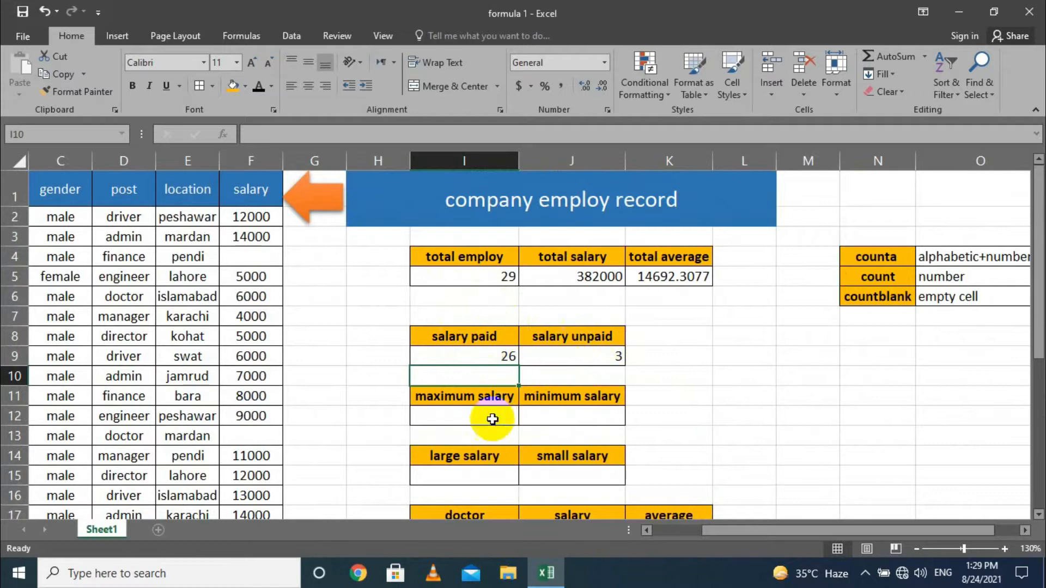
left_click(473, 415)
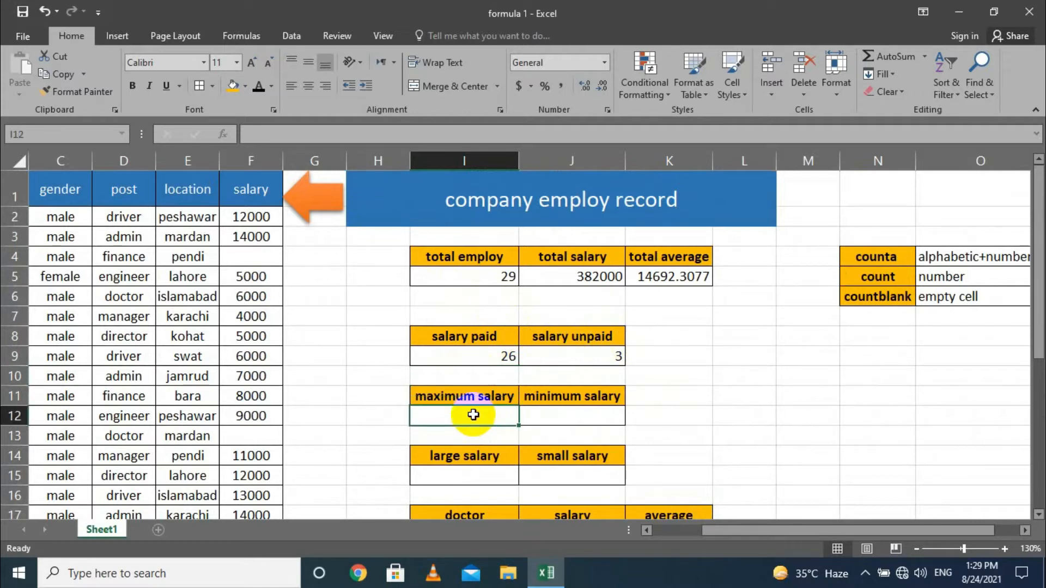
type("=")
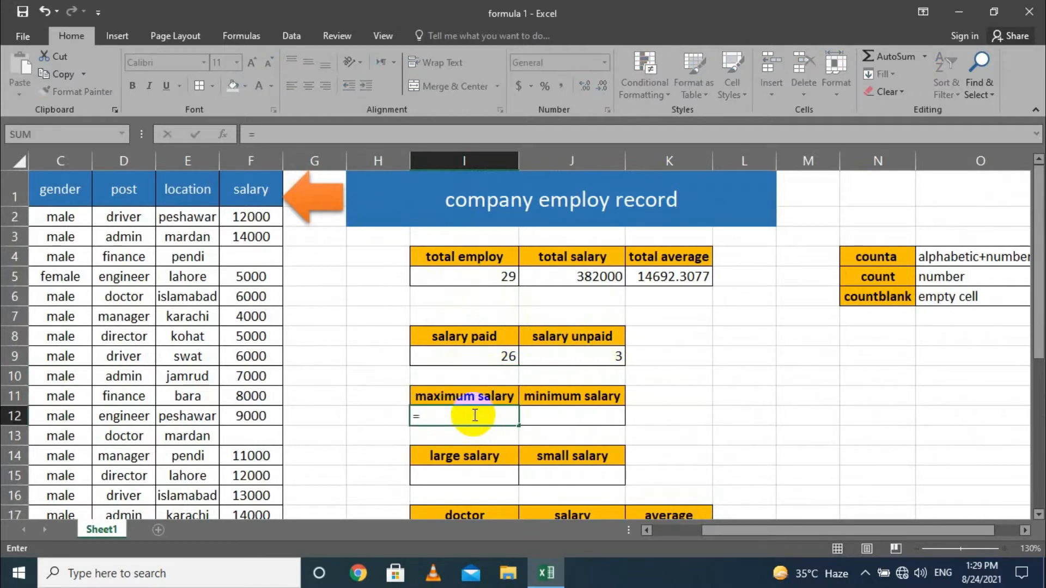
type("max")
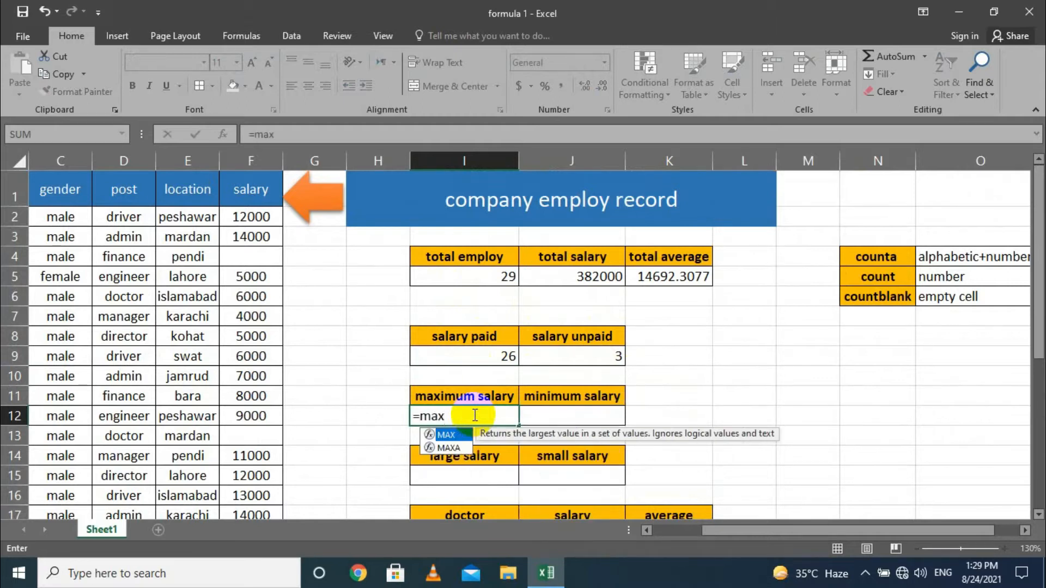
type("(")
left_click_drag(264, 215, 273, 481)
scroll(272, 481, "up", 2)
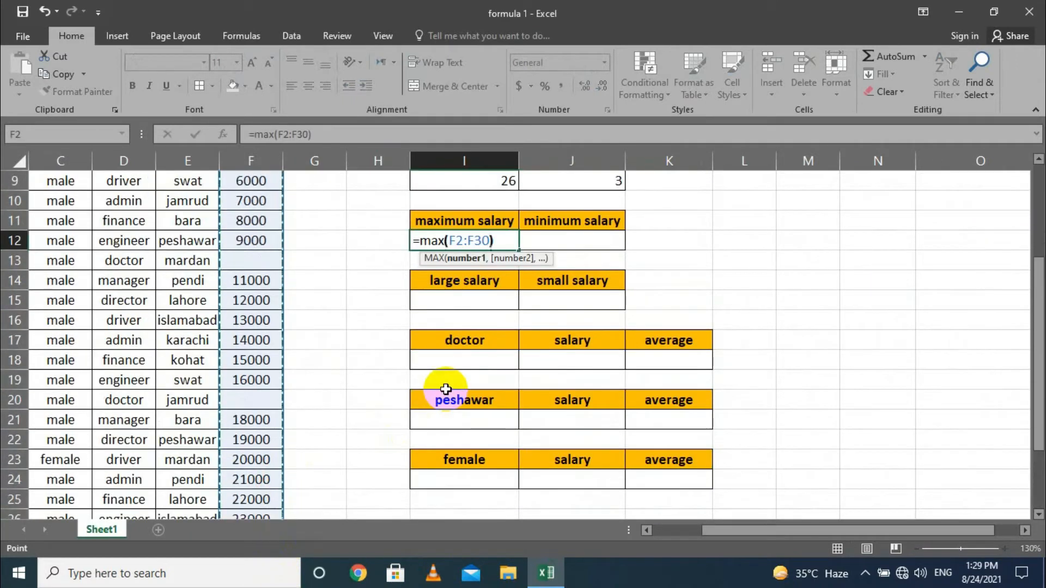
key("Return")
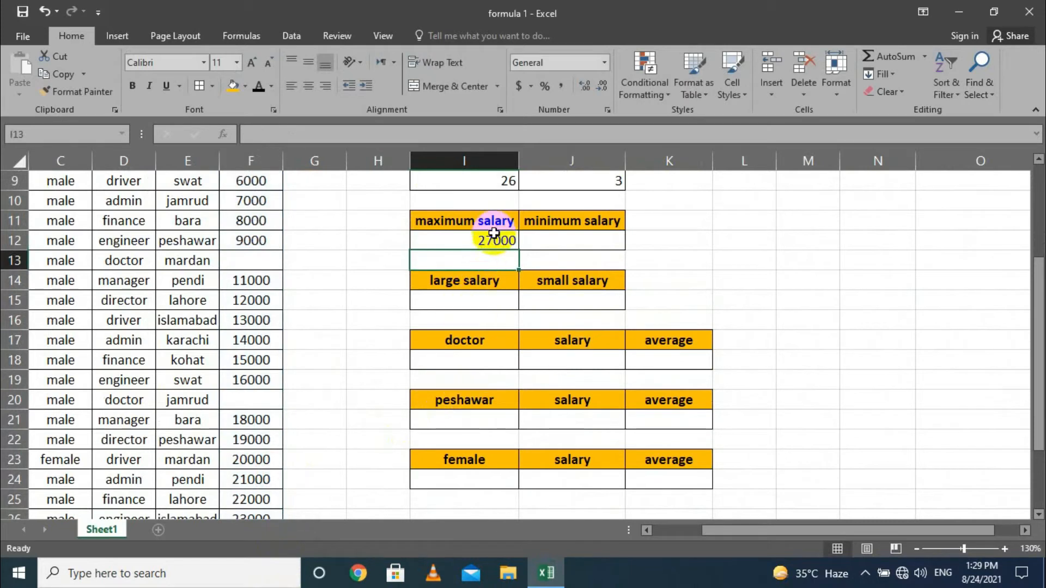
Enter =min(F2:F30) in cell J12 under minimum salary to find the lowest salary.
scroll(257, 479, "down", 2)
scroll(300, 460, "up", 2)
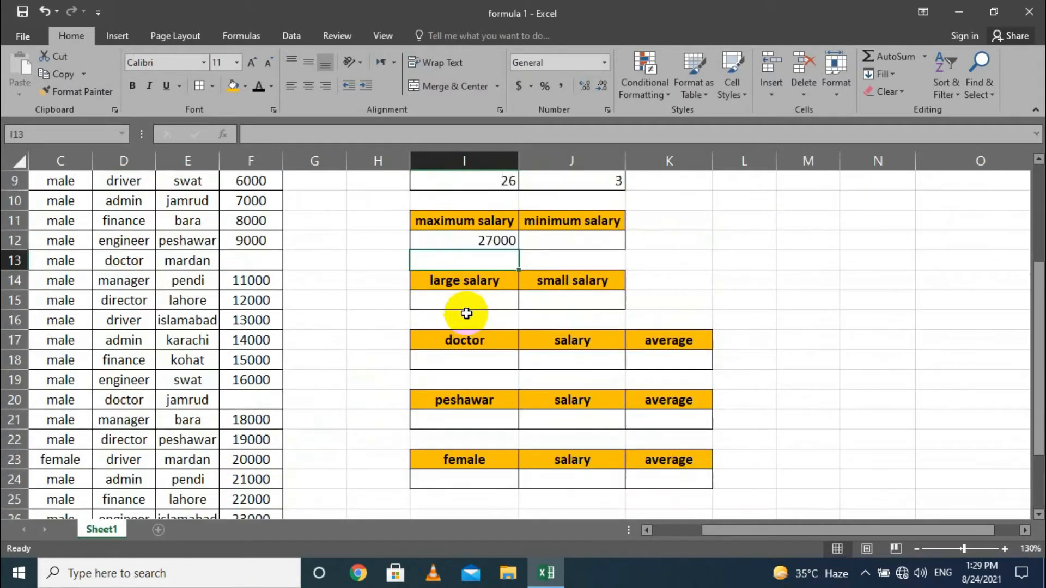
left_click(561, 237)
type("mi")
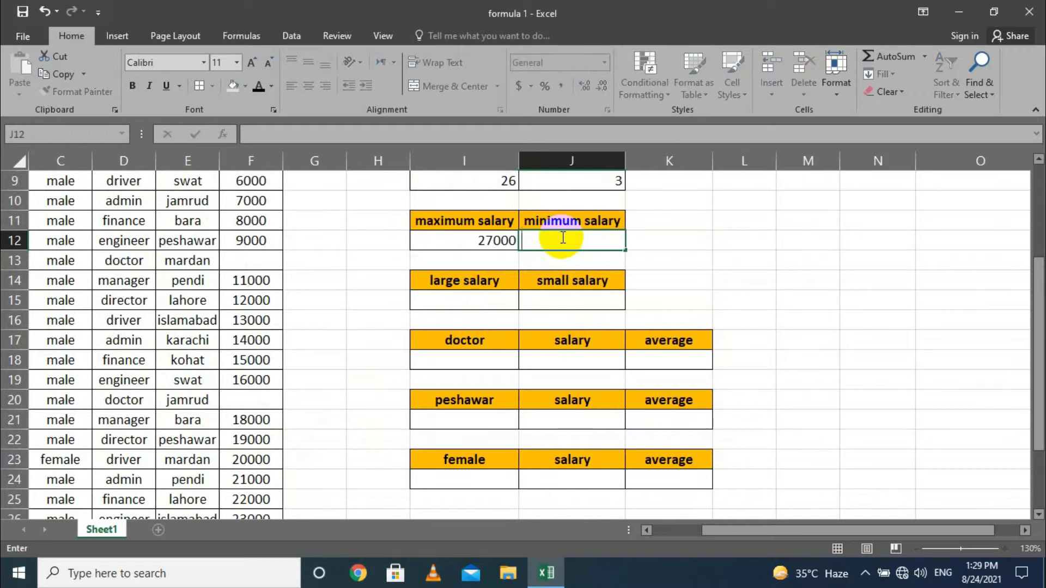
type("=min(")
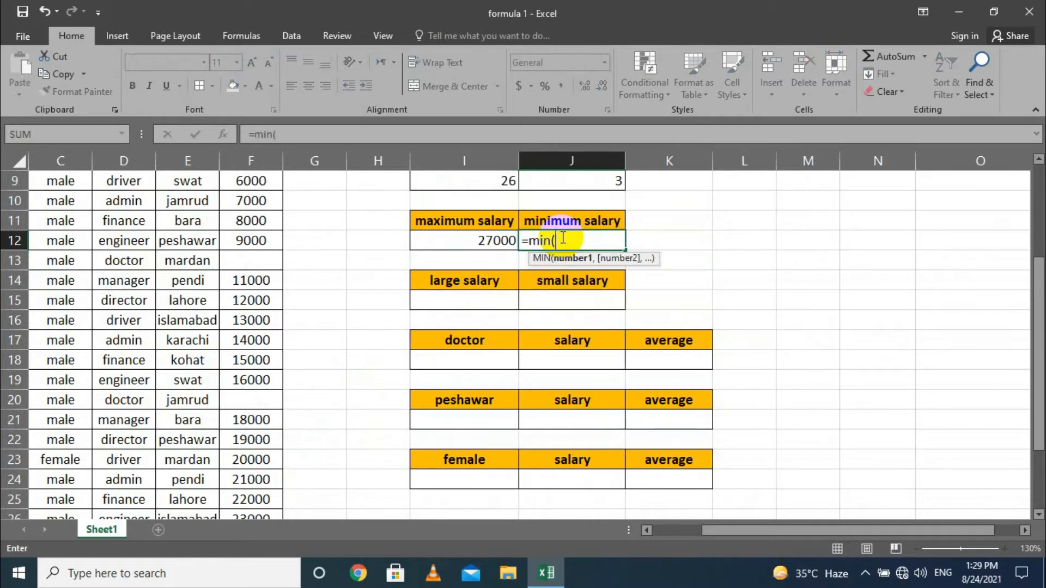
scroll(306, 292, "up", 3)
left_click_drag(248, 220, 252, 495)
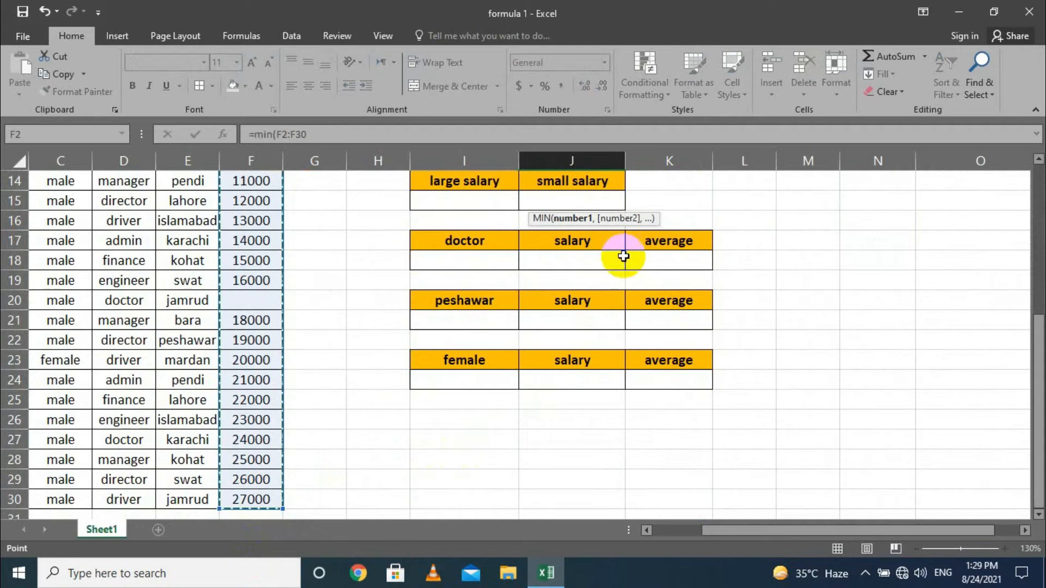
scroll(624, 256, "up", 3)
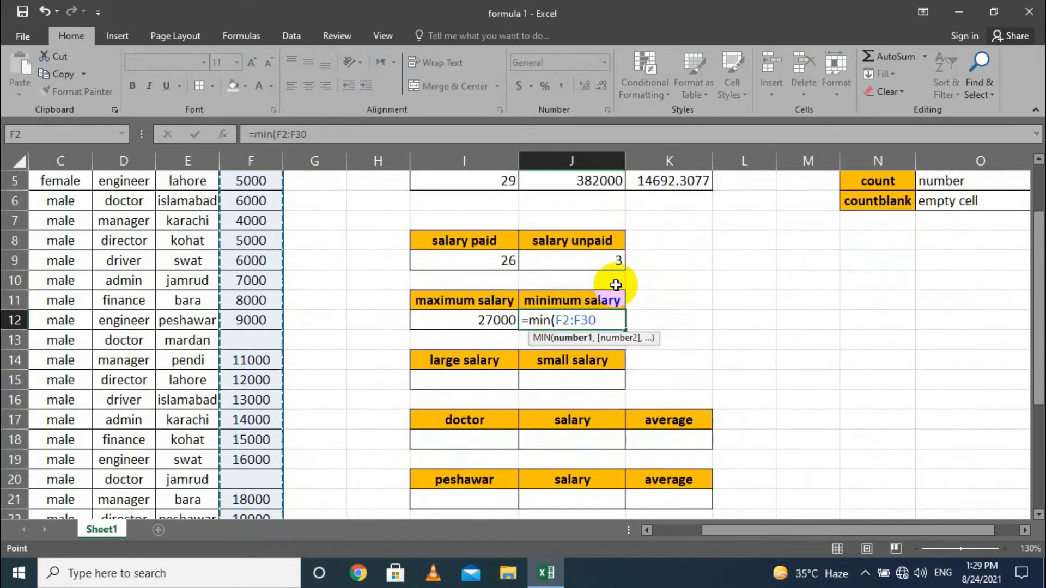
key("Return")
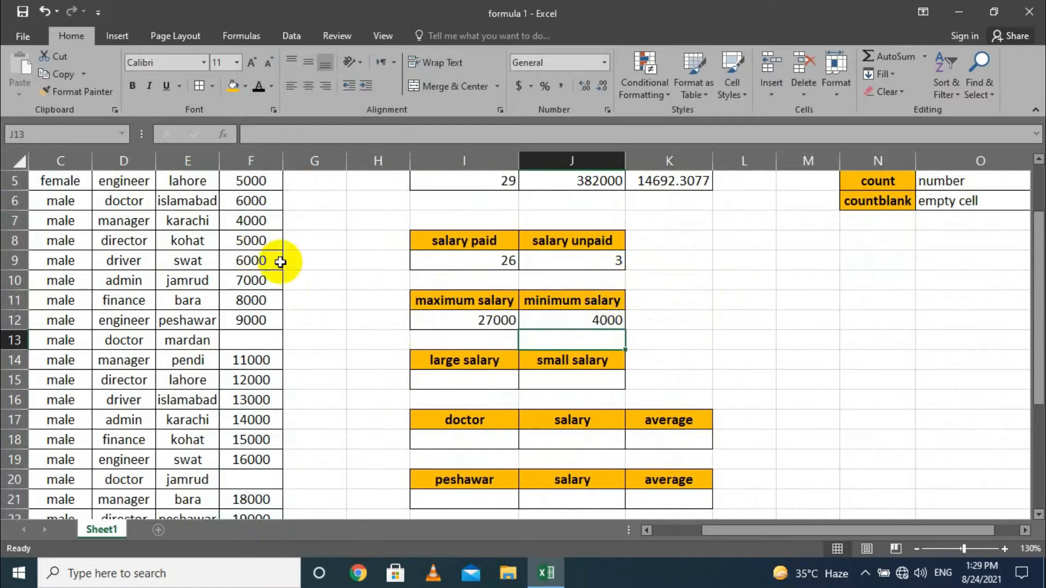
Review the start of the salary column and the empty large salary and small salary cells, I15 and J15.
scroll(283, 272, "up", 2)
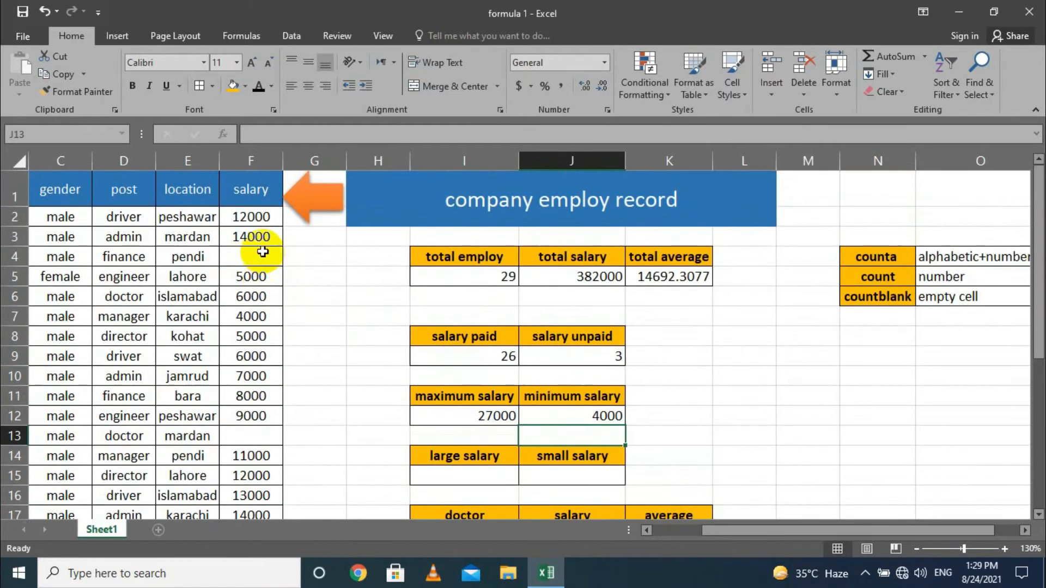
scroll(388, 345, "down", 2)
left_click(515, 341)
left_click(567, 342)
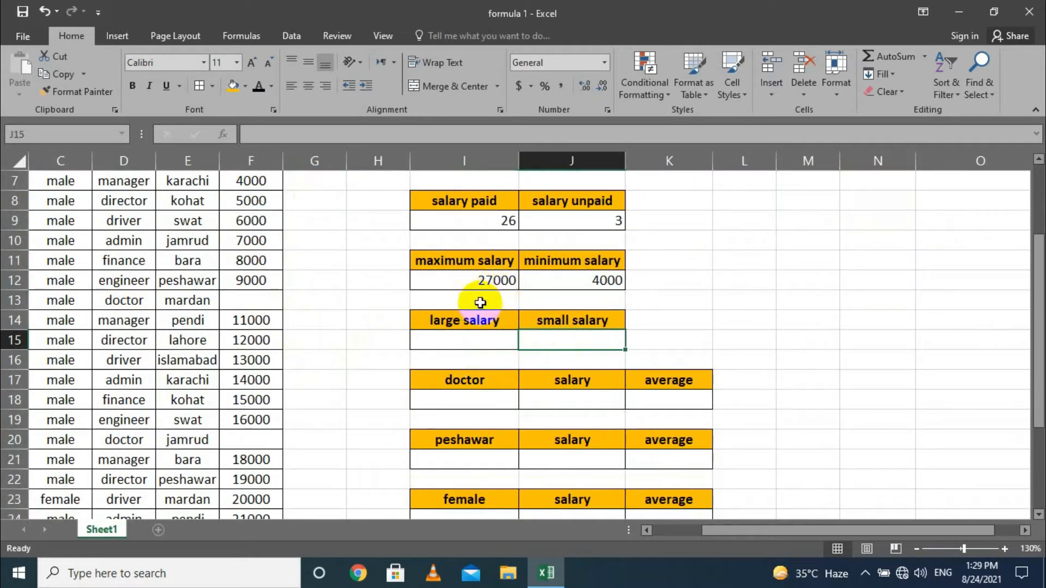
Enter =large(F2:F30,1) in cell I15 under large salary to find the largest salary.
left_click(458, 346)
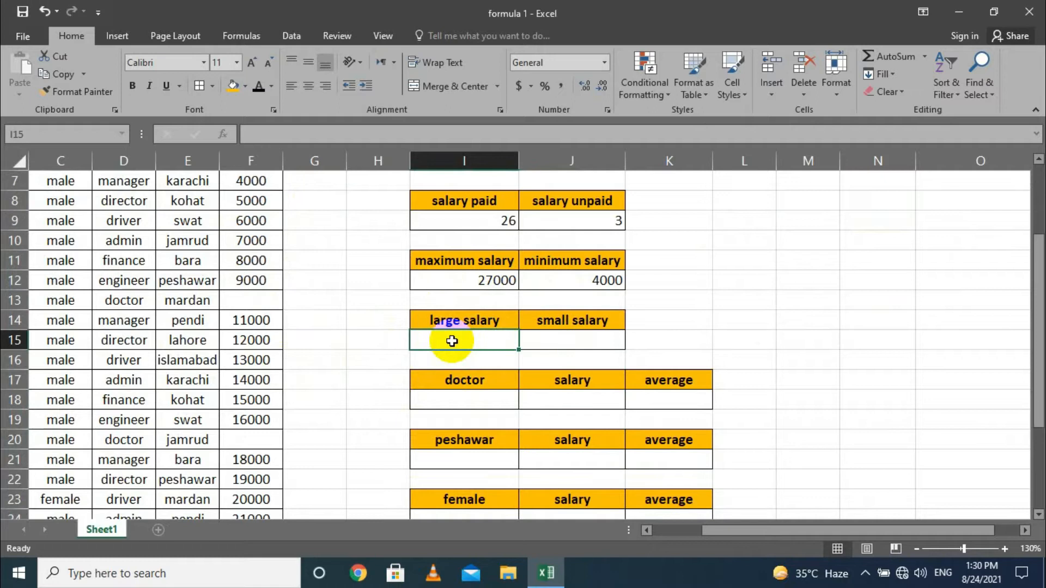
type("lar")
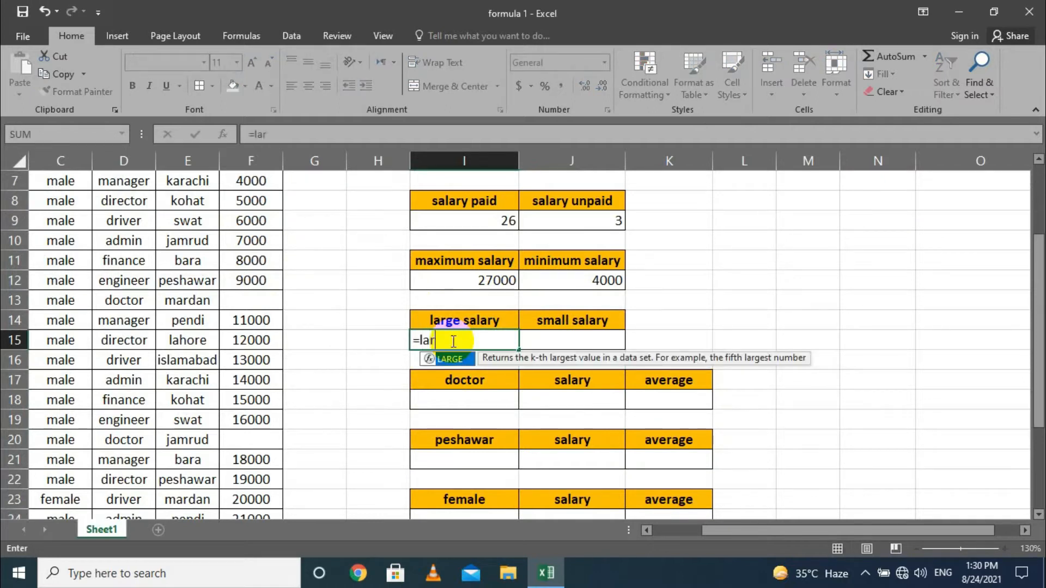
type("ge(")
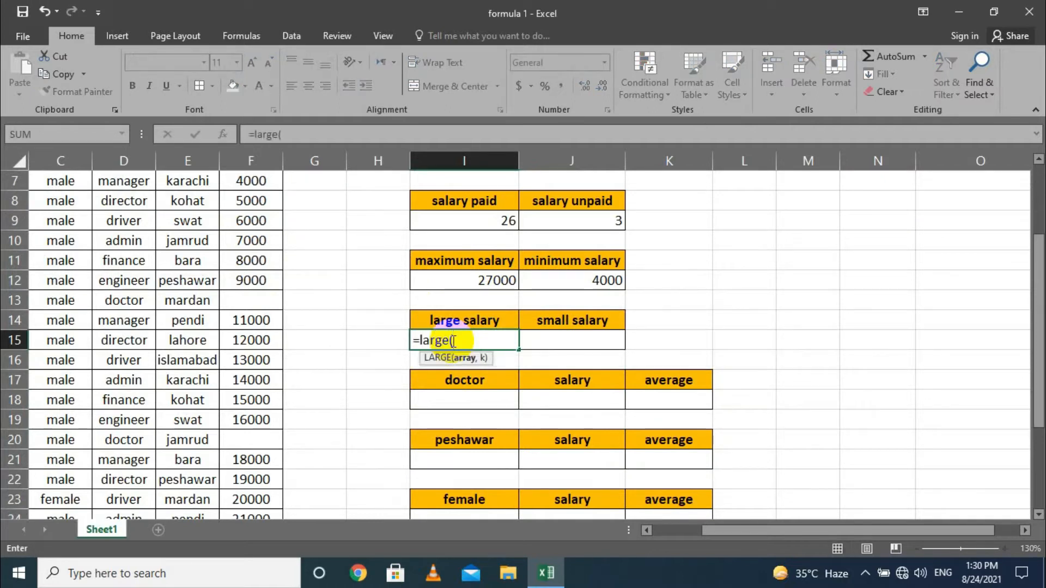
scroll(278, 296, "up", 2)
left_click_drag(275, 216, 245, 460)
scroll(436, 359, "up", 3)
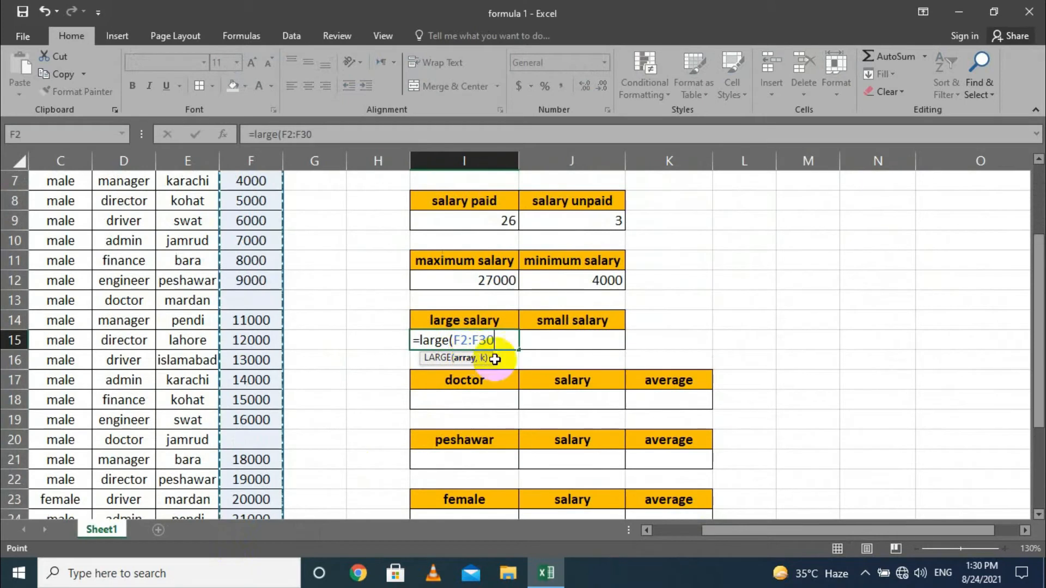
type(",1")
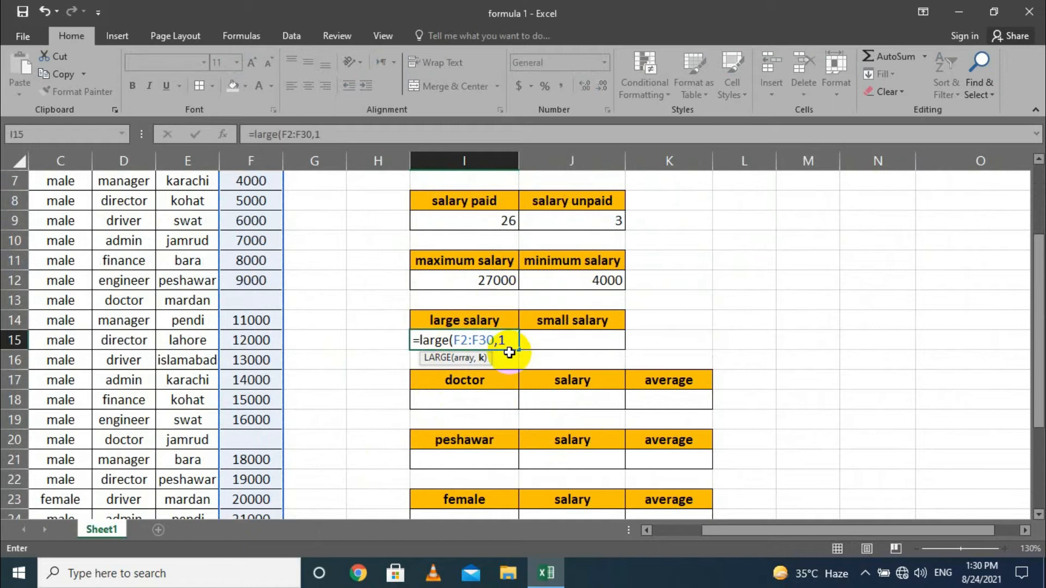
key("Return")
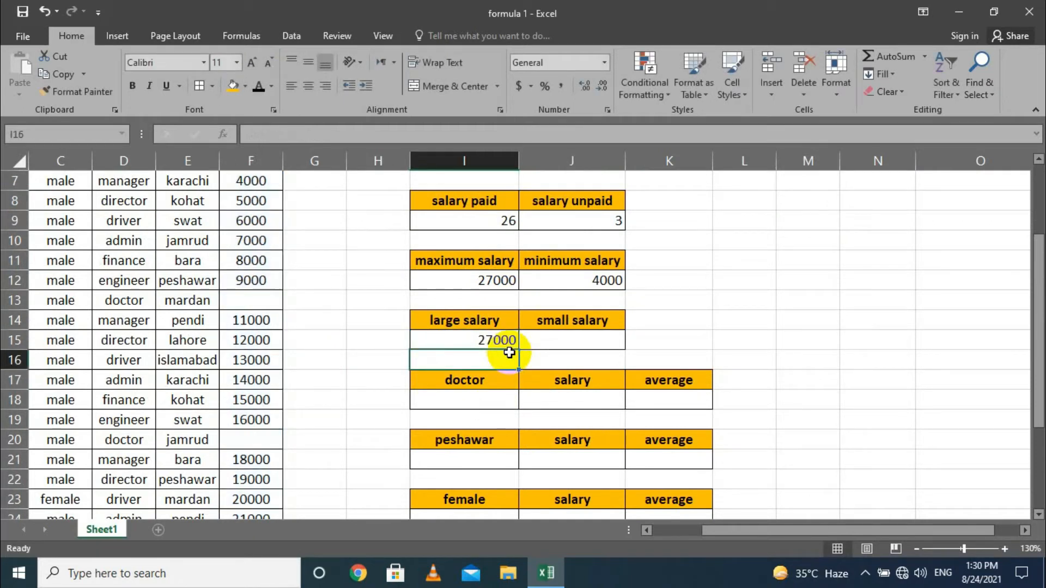
Change the k argument of the LARGE formula in cell I15 to 2 to find the second-largest salary.
key("Up")
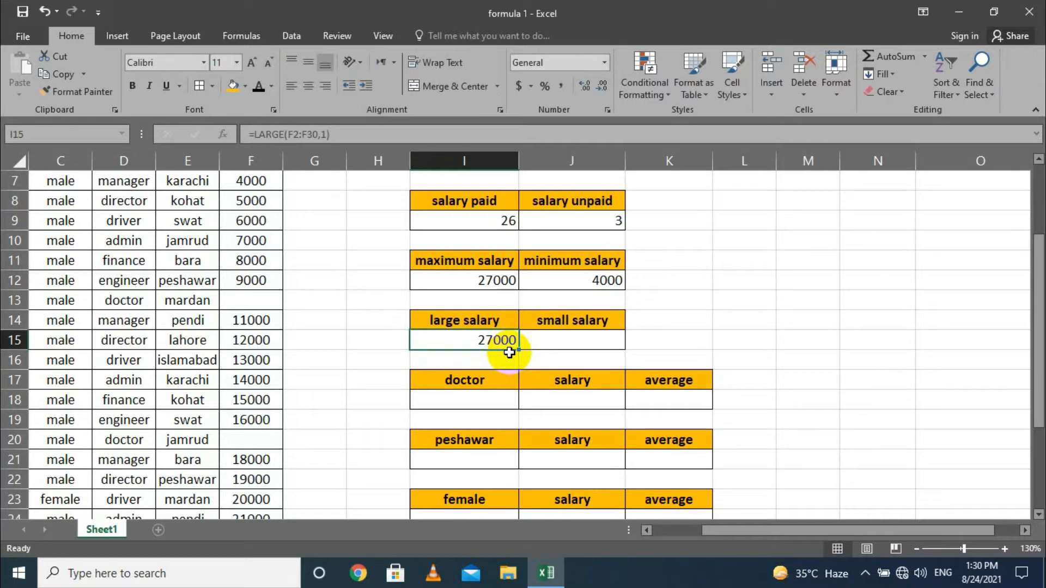
double_click(507, 341)
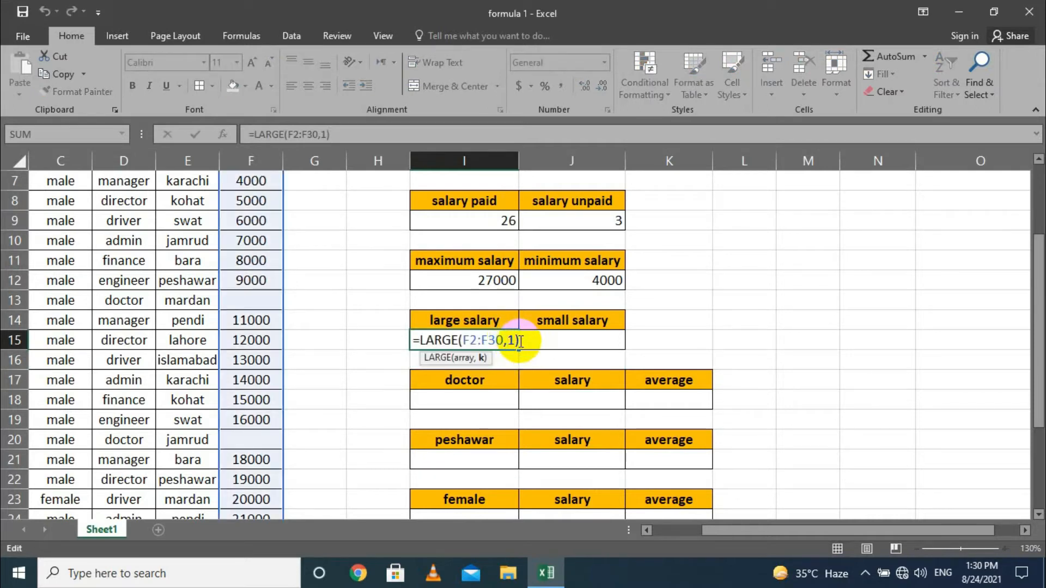
key("BackSpace")
type("2")
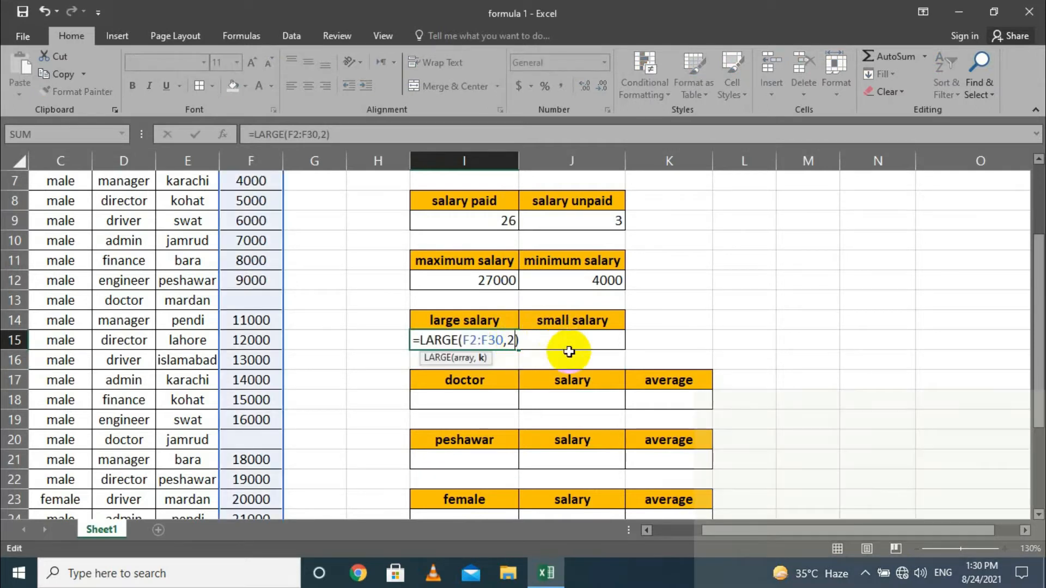
key("Return")
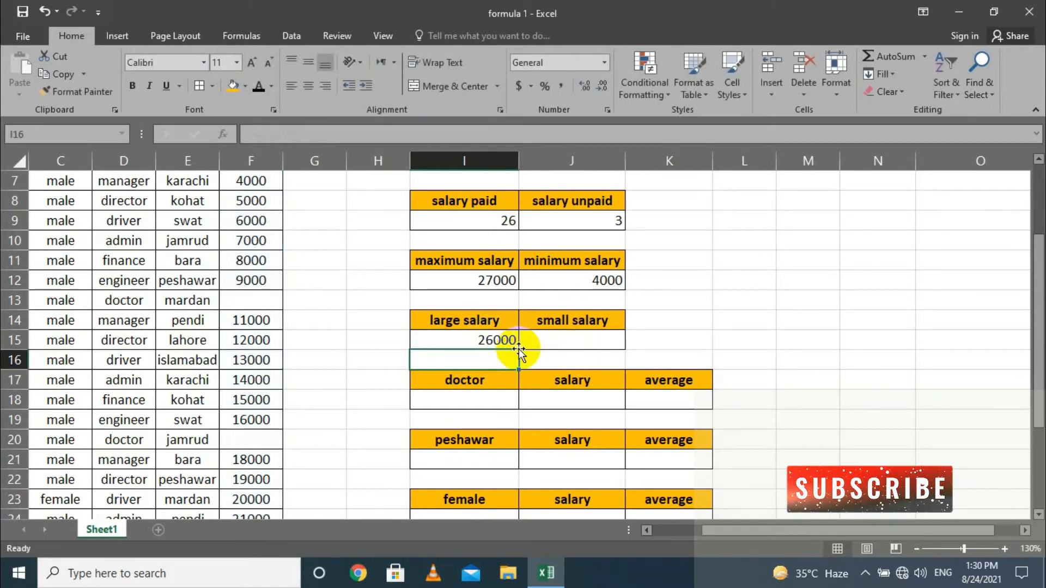
Set the k argument of the LARGE formula in cell I15 back to 1.
scroll(518, 340, "up", 1)
double_click(507, 401)
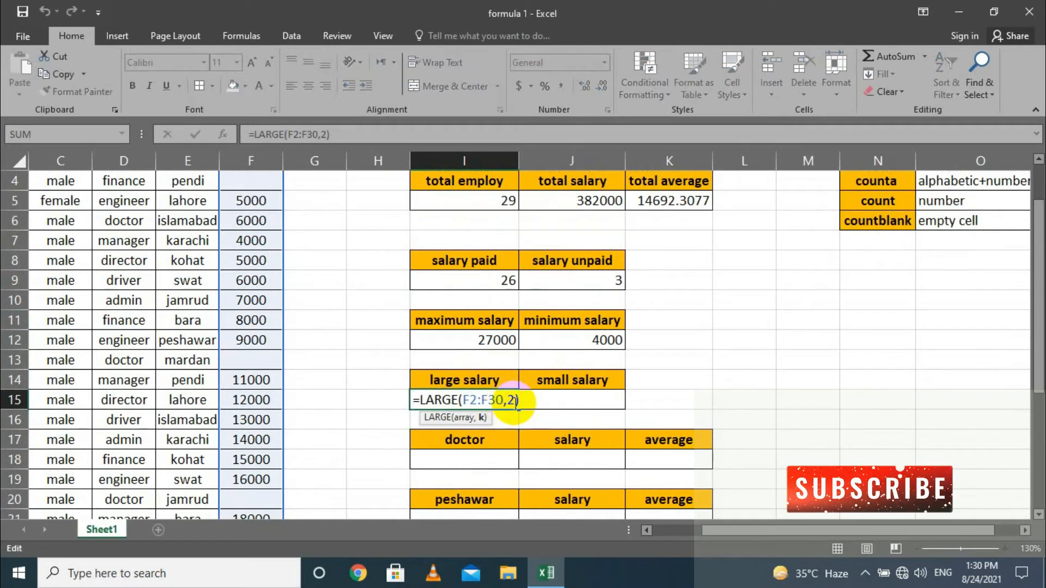
key("BackSpace")
type("1")
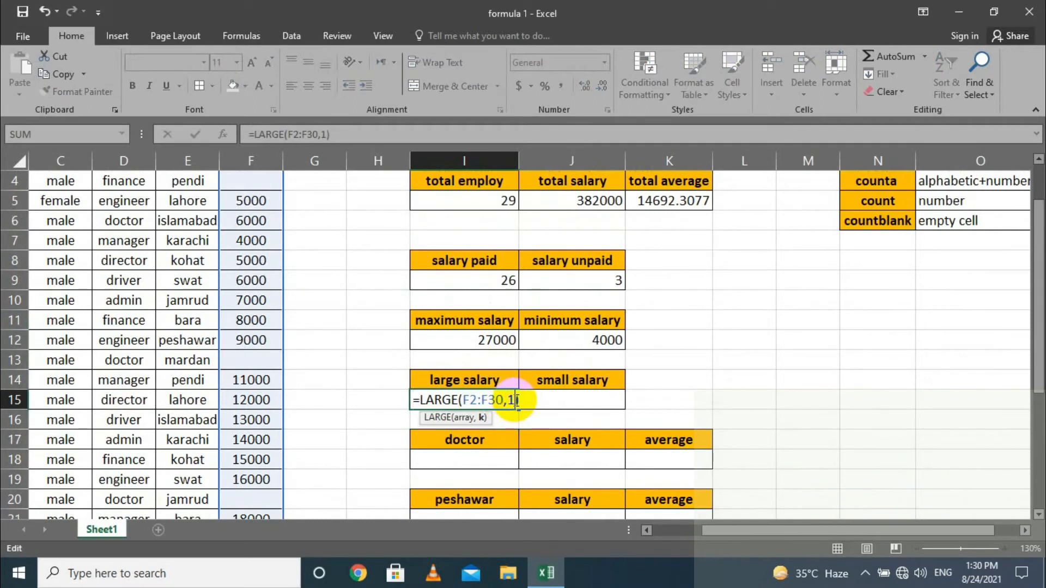
key("Return")
Enter =small(F2:F30,1) in cell J15 under small salary to find the smallest salary.
double_click(552, 400)
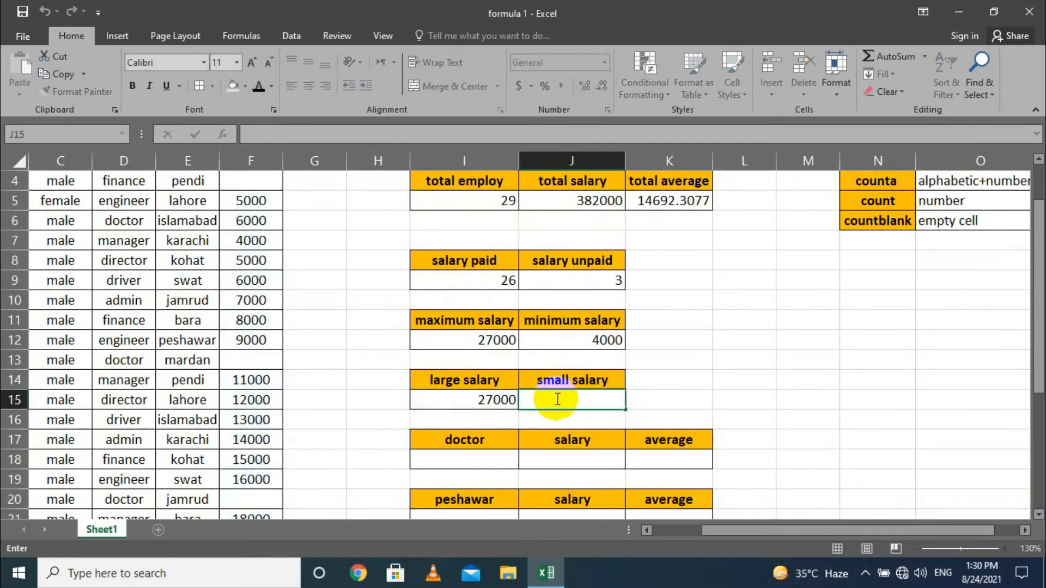
type("=sma")
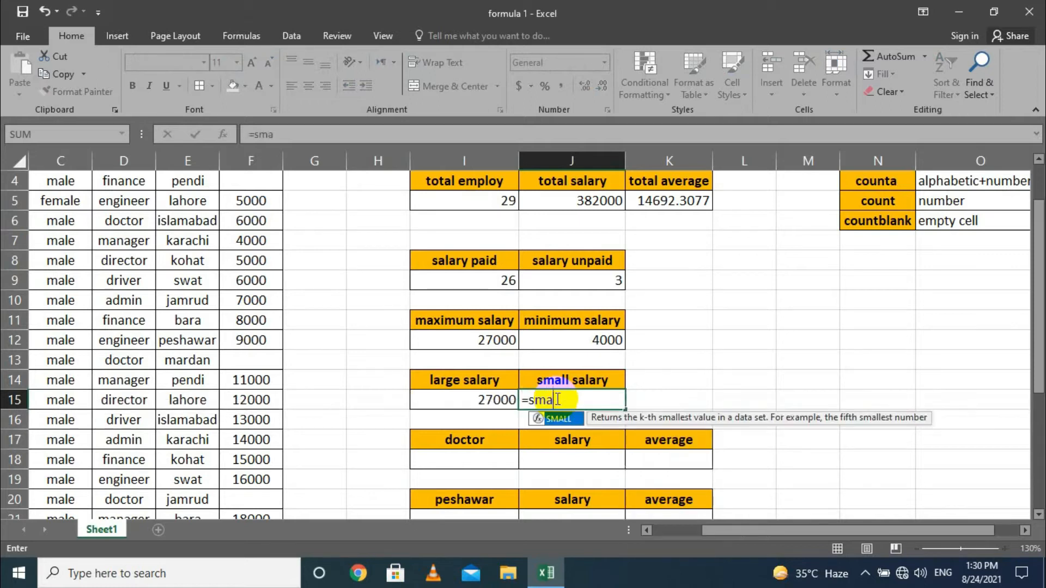
type("ll(")
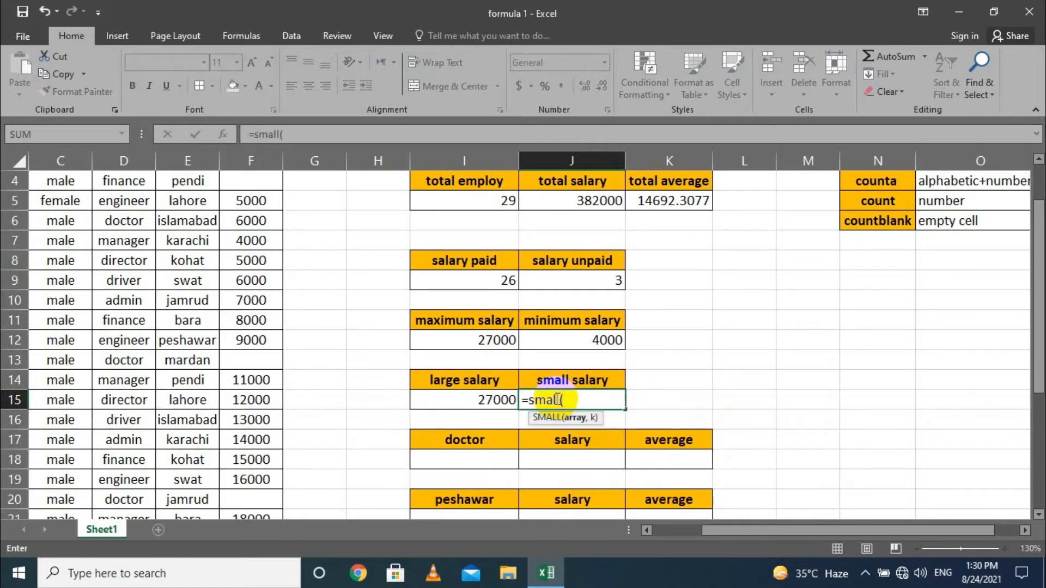
scroll(240, 218, "up", 1)
left_click_drag(248, 202, 269, 285)
scroll(566, 350, "up", 4)
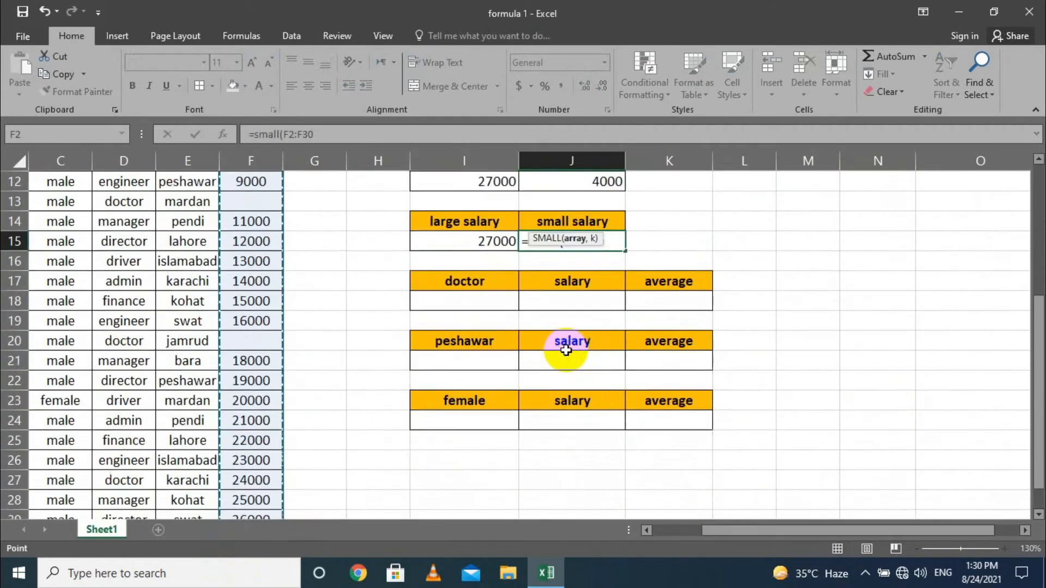
scroll(567, 350, "up", 1)
type(",")
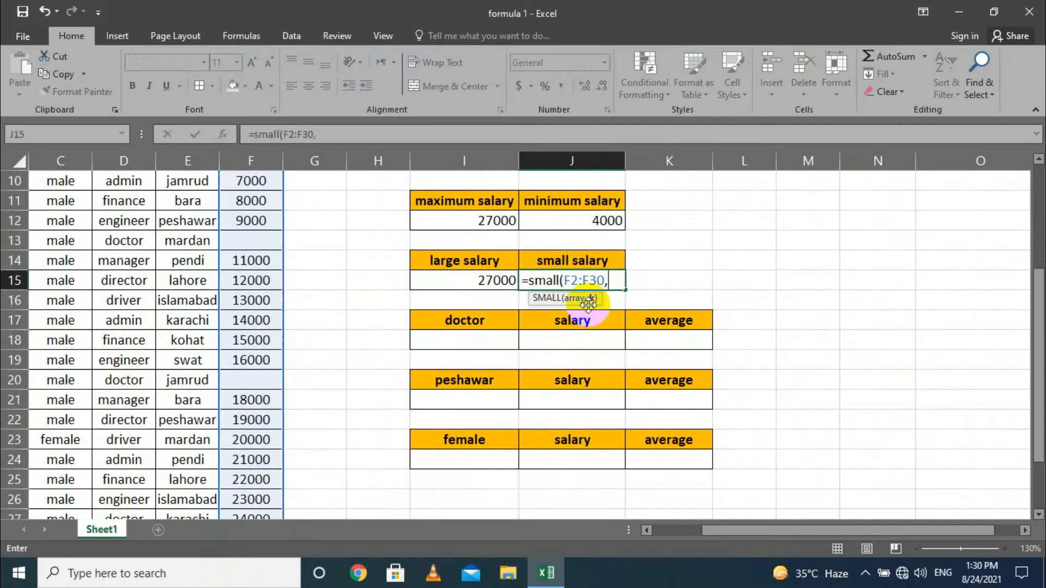
type("1")
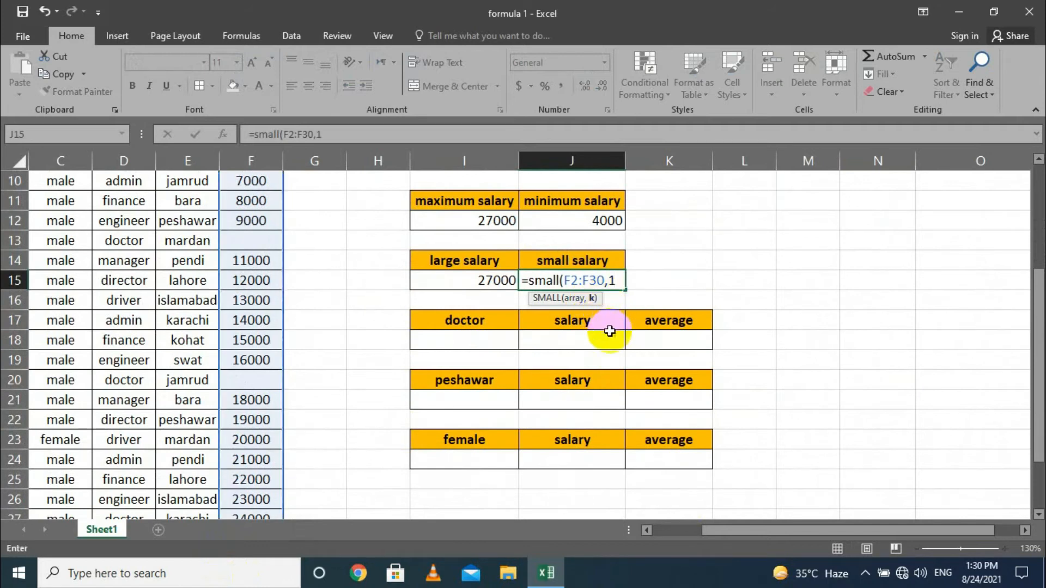
key("Return")
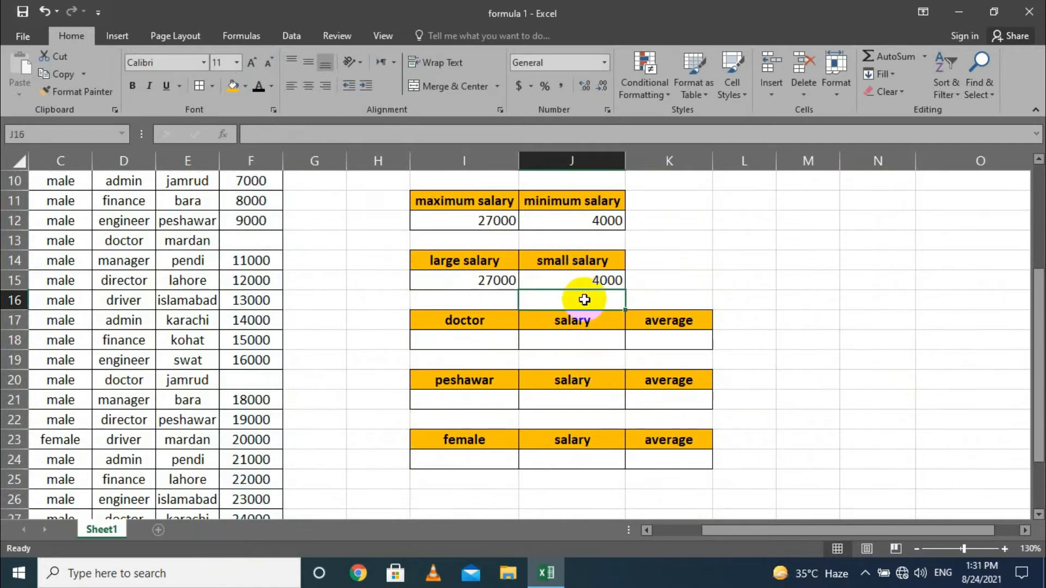
Enter =countif(D2:D30,"Doctor") in cell I18 under doctor to count the doctors in the post column.
scroll(467, 346, "up", 1)
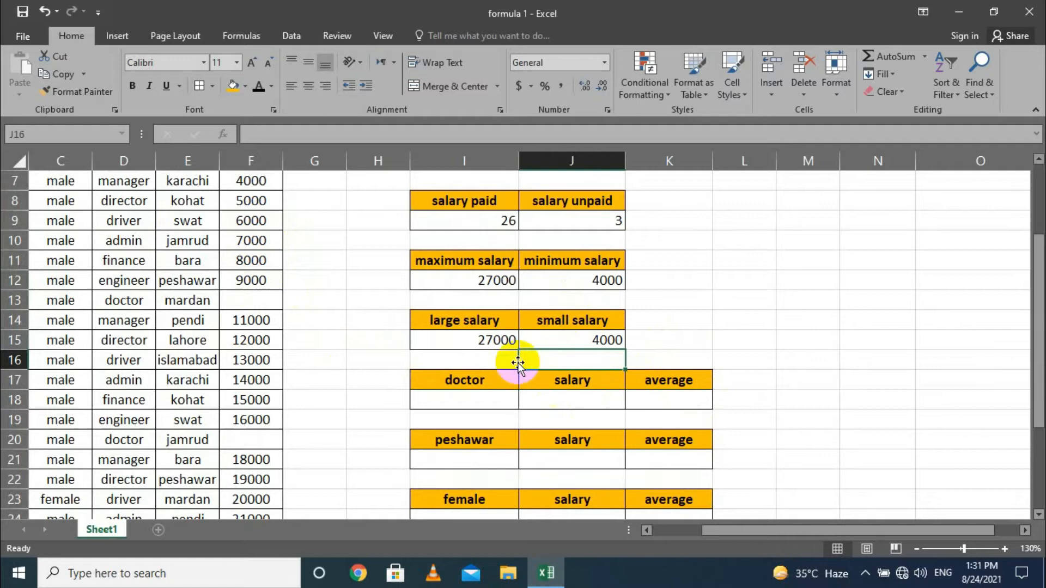
scroll(523, 344, "up", 2)
scroll(567, 343, "down", 1)
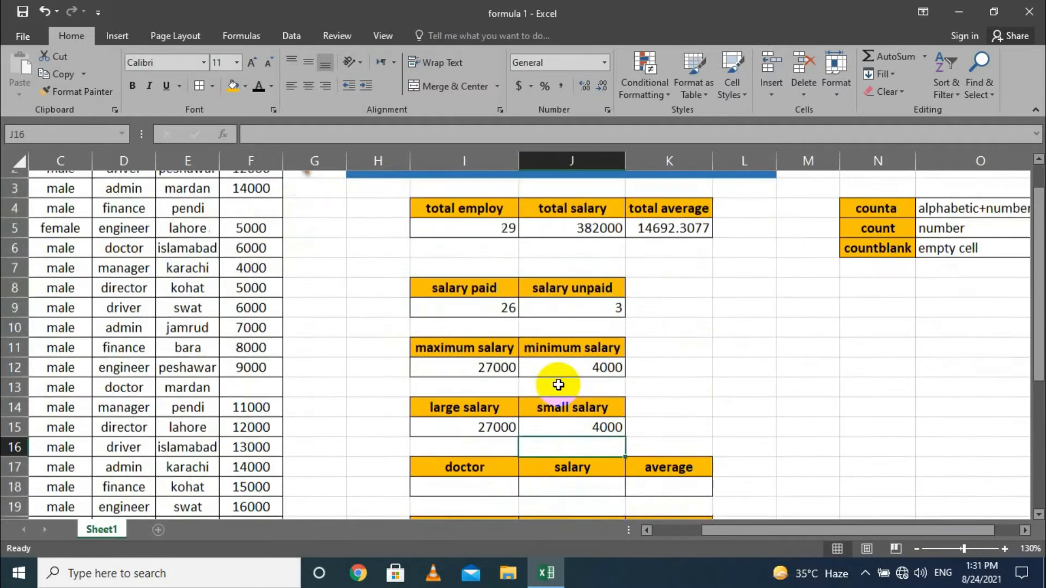
scroll(514, 360, "down", 2)
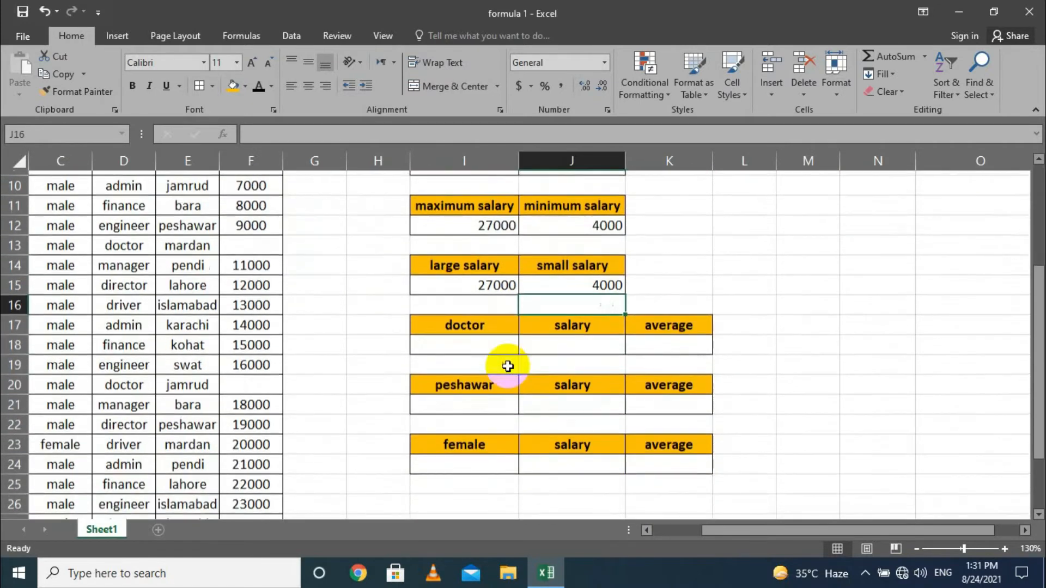
left_click(475, 349)
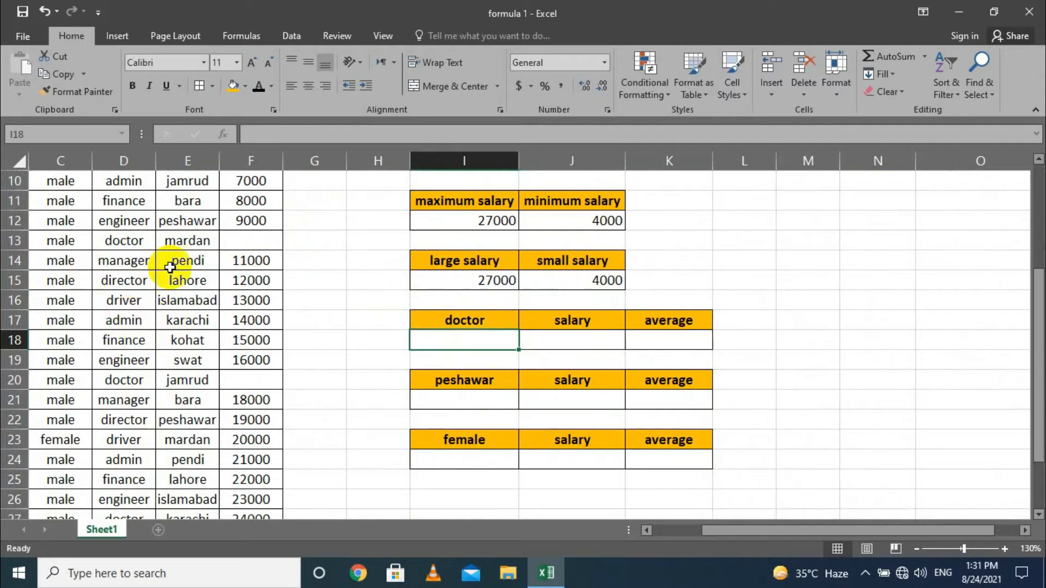
type("=")
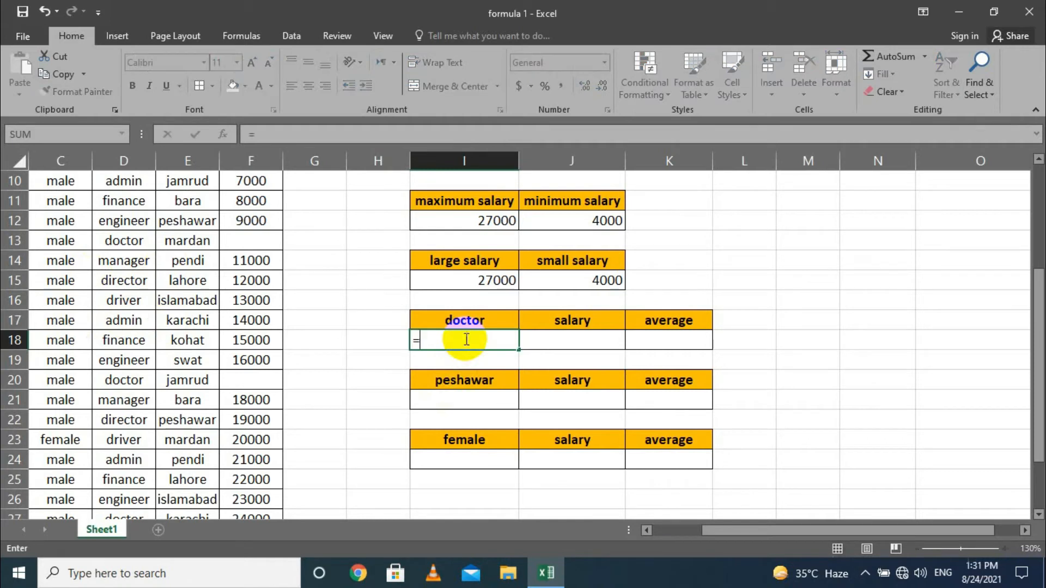
type("c")
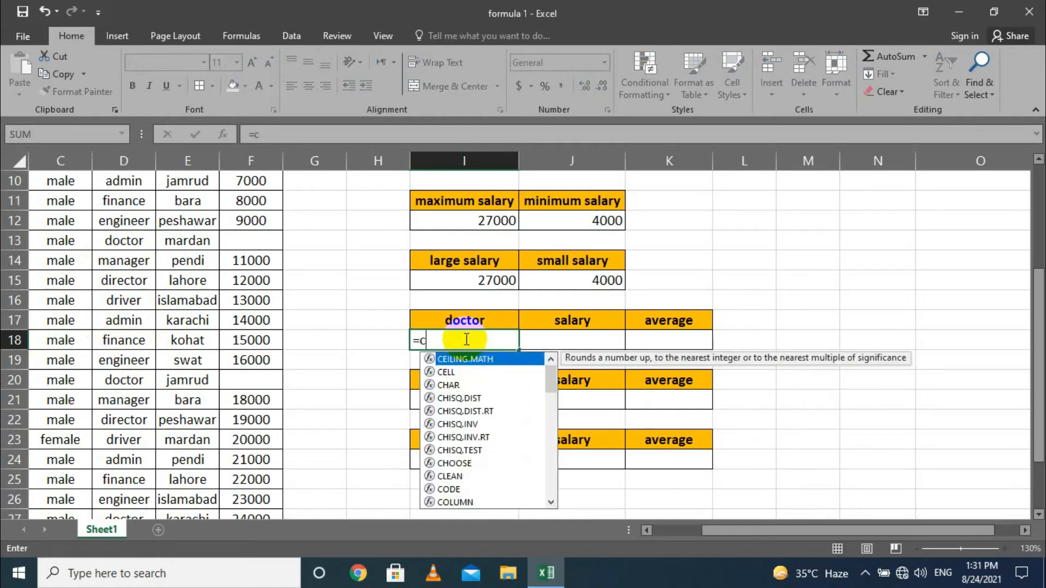
type("ountif")
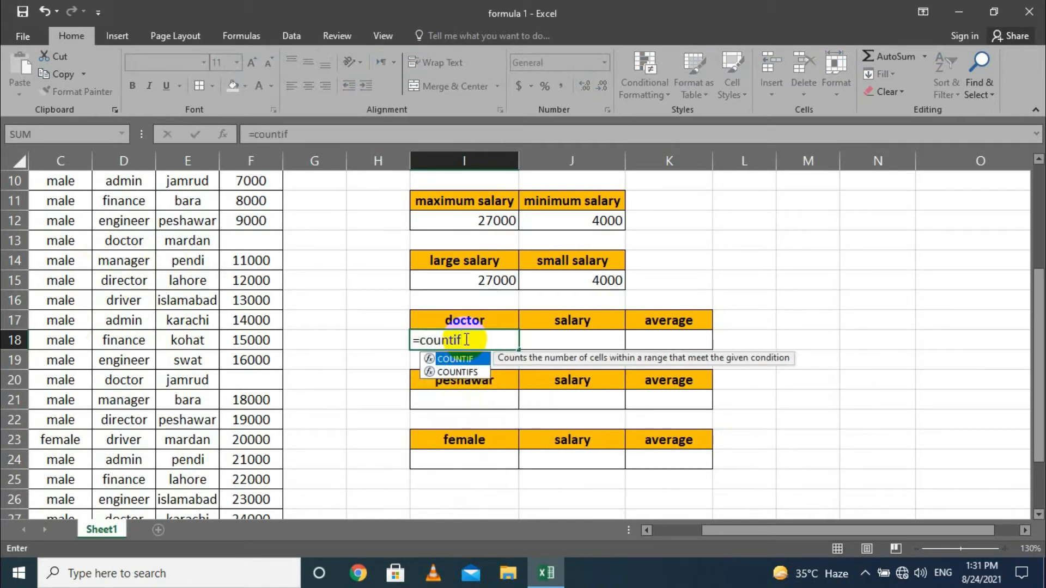
type("(")
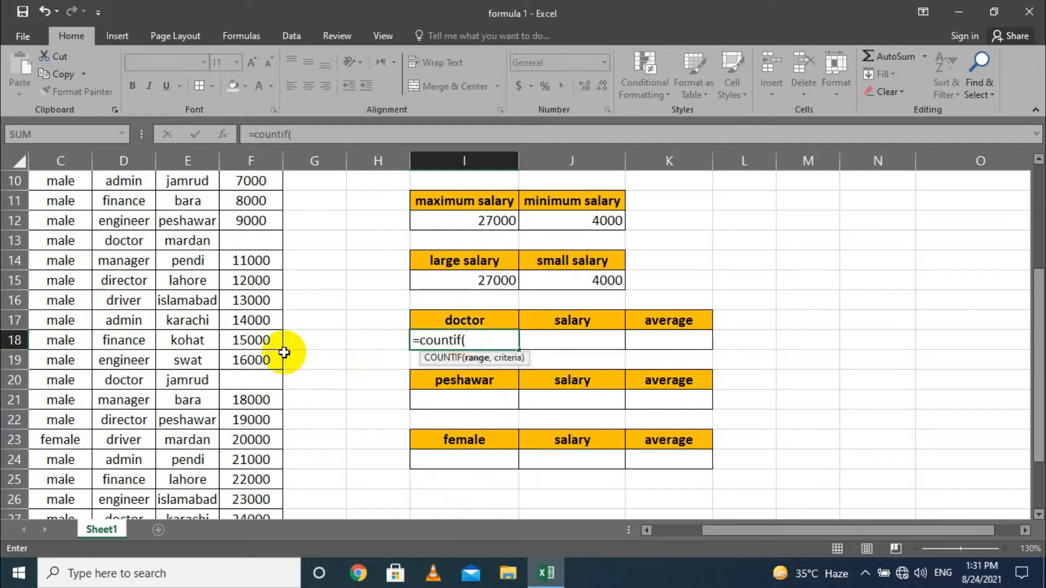
scroll(181, 331, "up", 3)
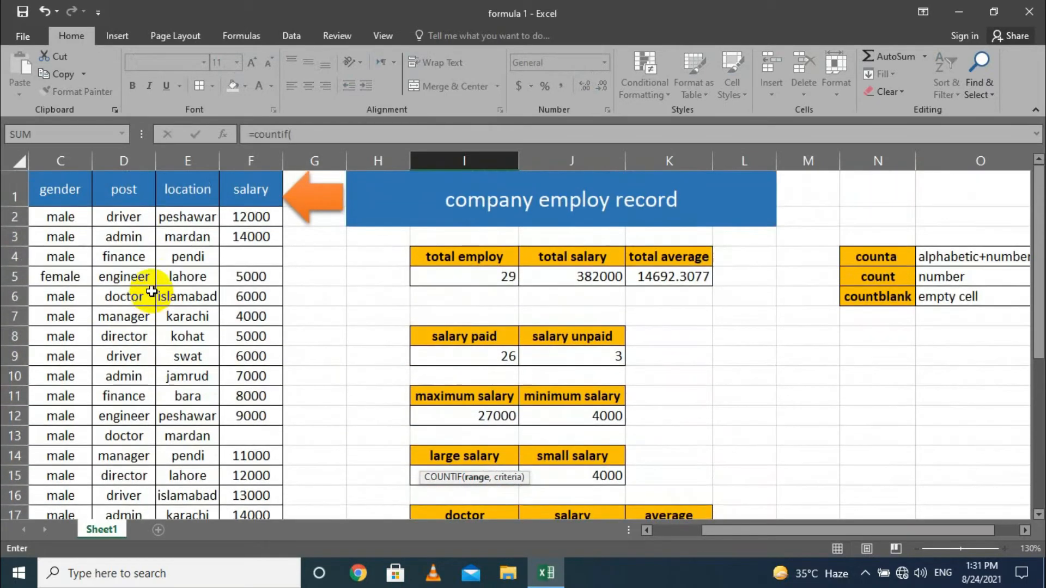
left_click_drag(119, 217, 111, 482)
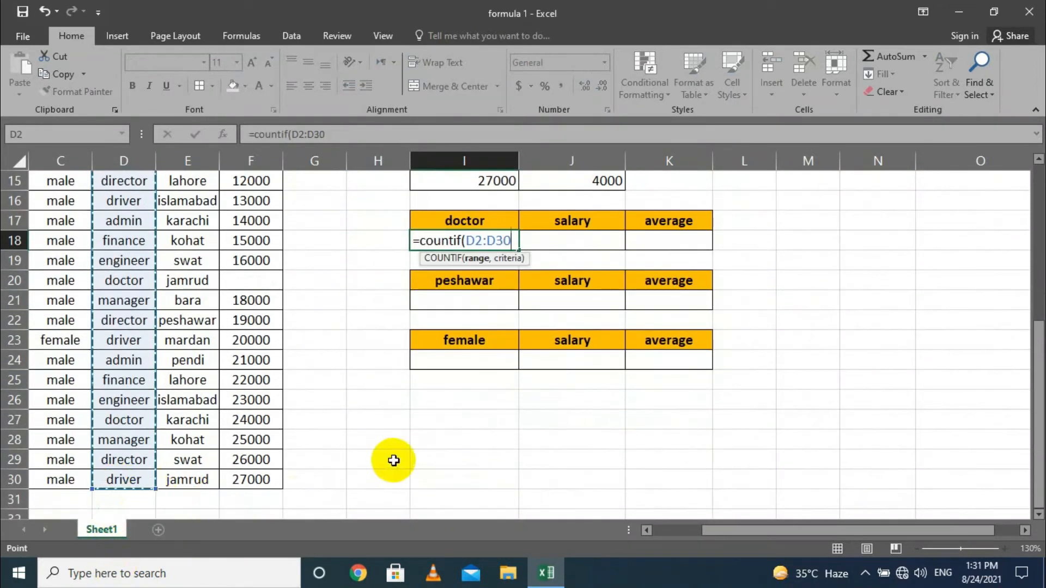
type(",\"Doctor")
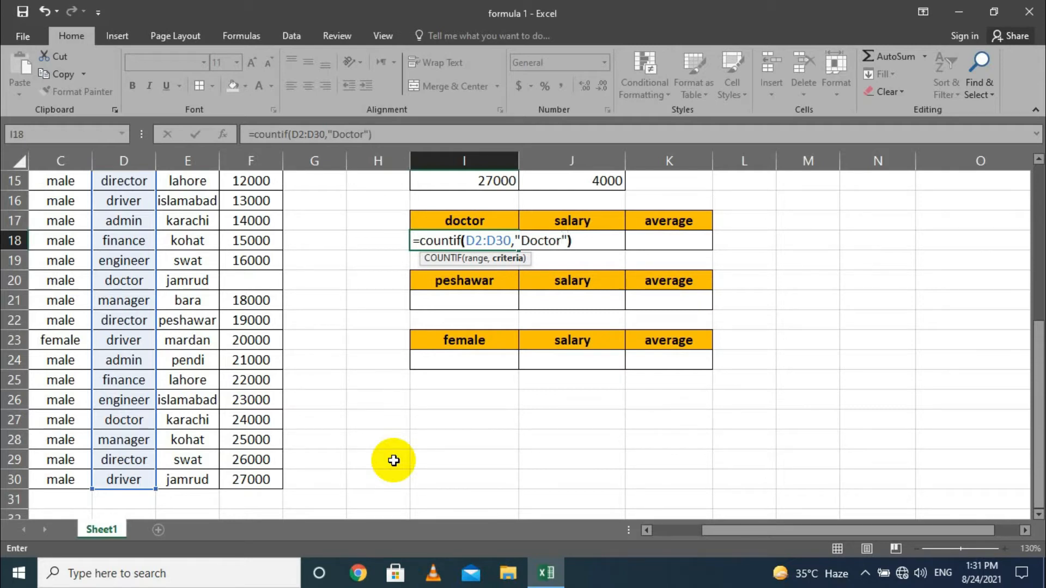
key("Return")
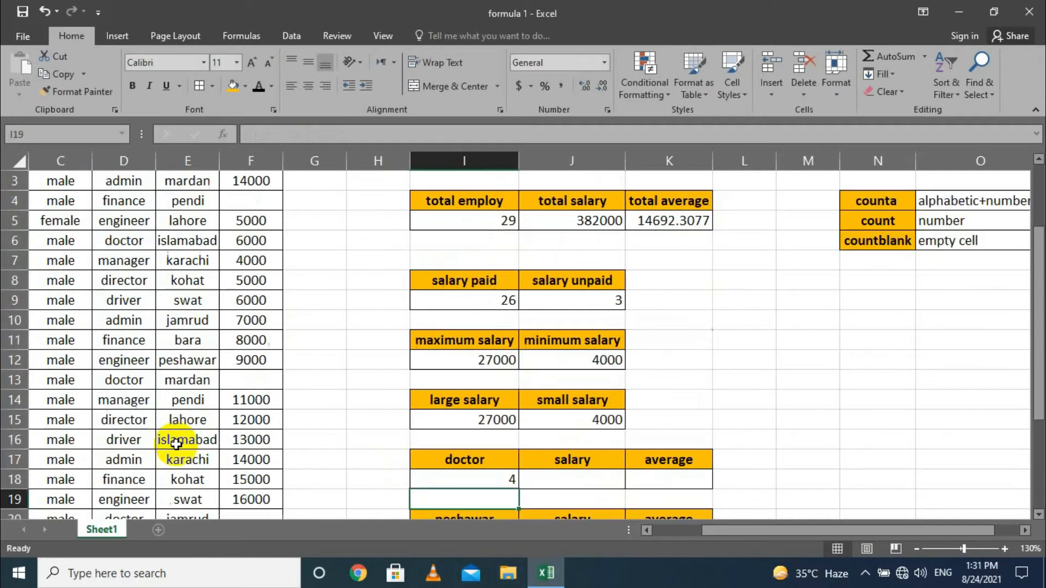
Review the doctor entries throughout the post column to check the count in cell I18.
scroll(180, 382, "up", 4)
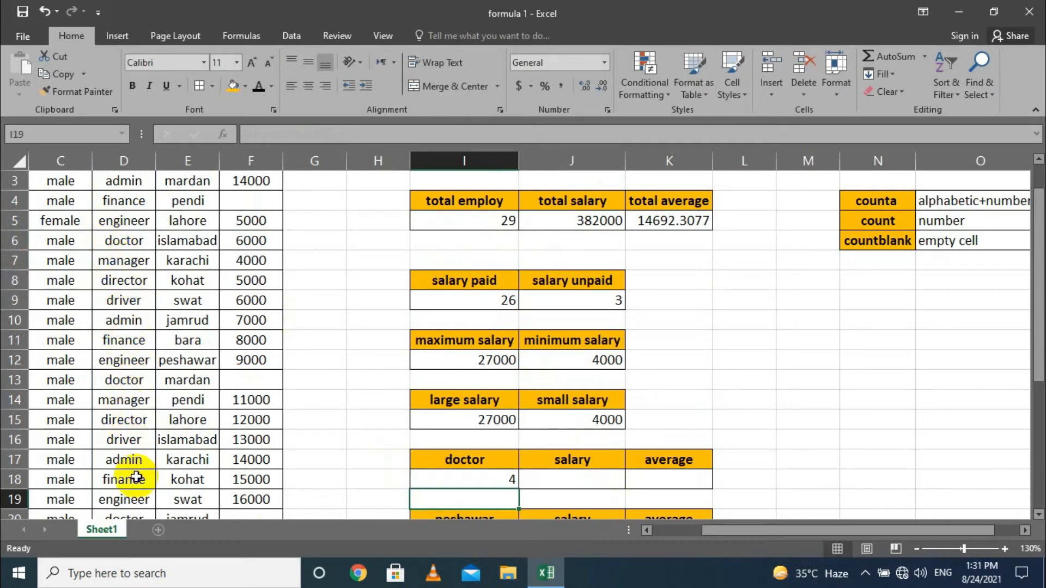
scroll(134, 472, "down", 1)
scroll(135, 474, "down", 2)
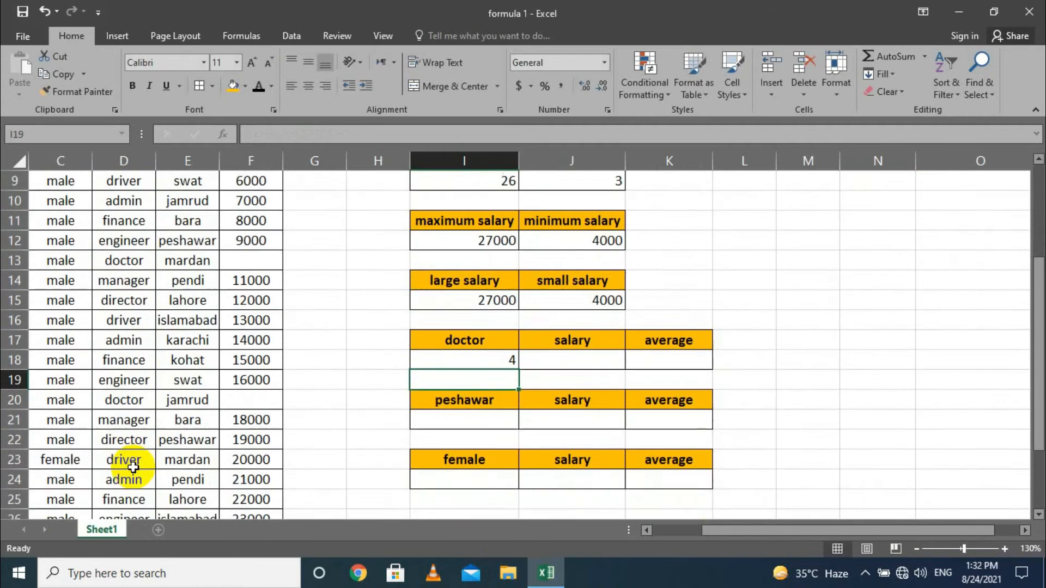
scroll(135, 480, "down", 3)
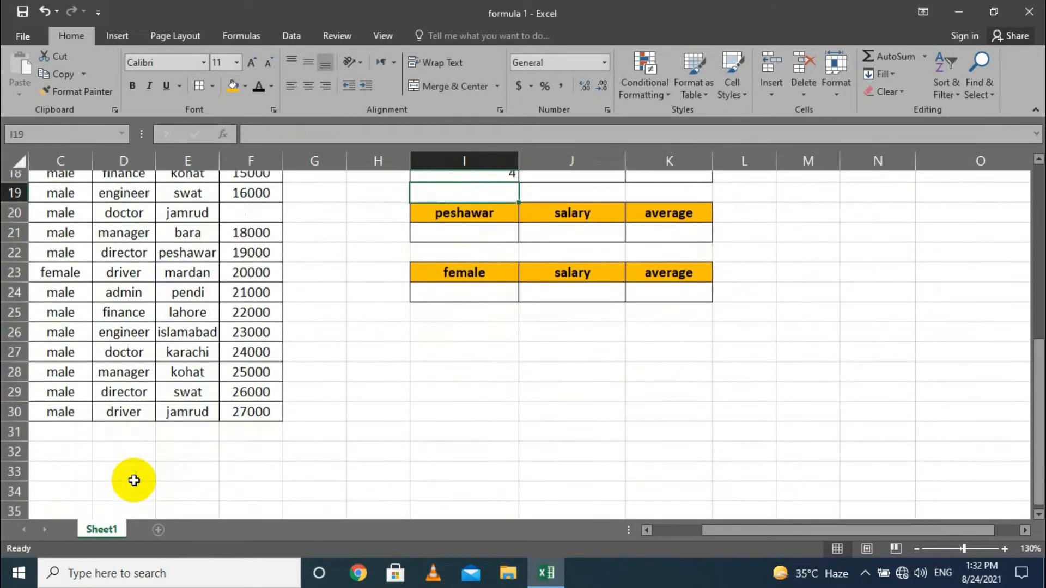
scroll(480, 392, "up", 7)
scroll(520, 412, "down", 2)
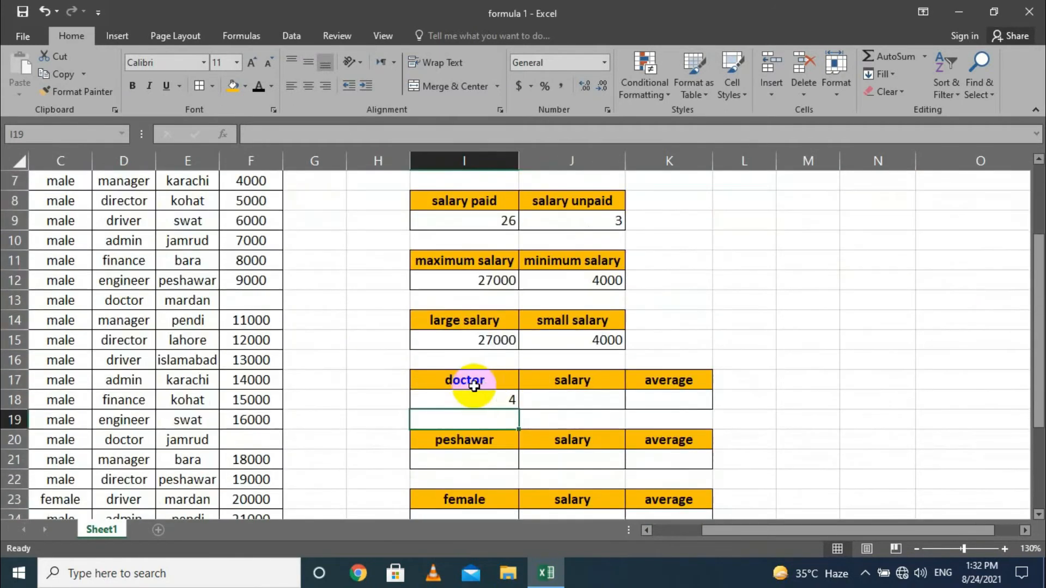
Enter =sumif(D2:D30,"Doctor",F2:F30) in cell J18 under salary to total the doctors' salaries.
left_click(548, 402)
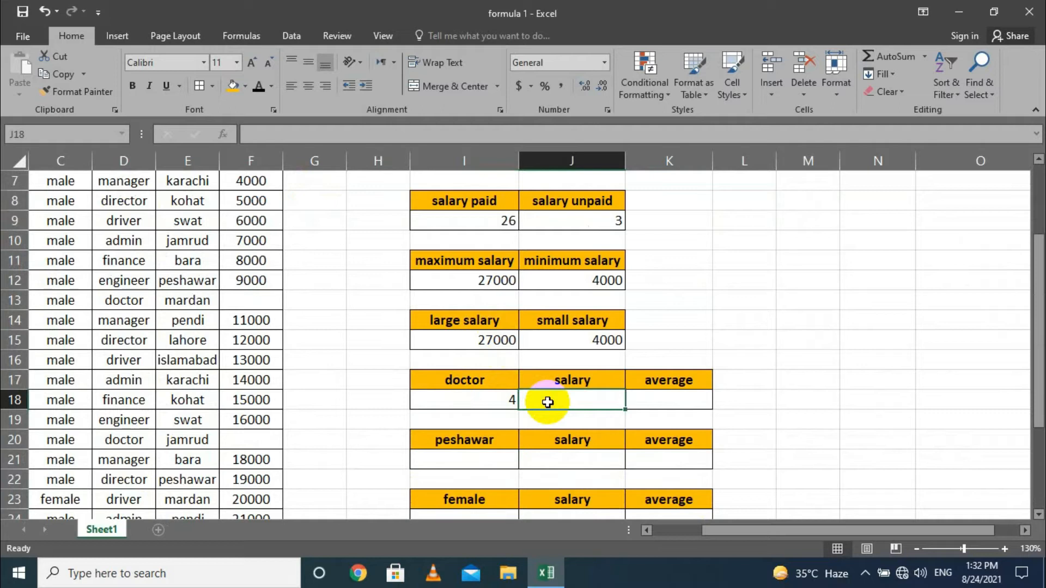
type("=su")
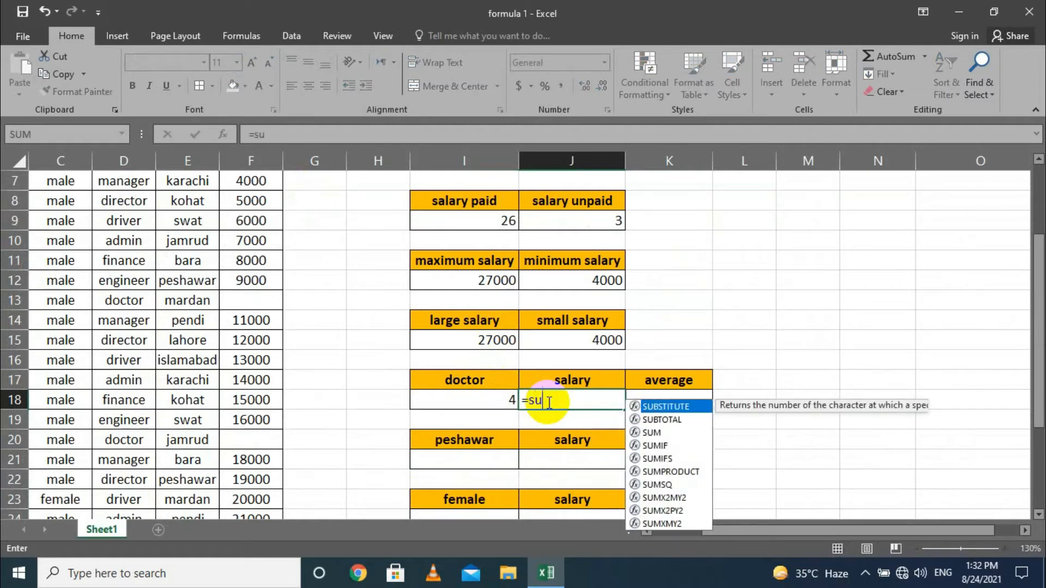
type("mif(")
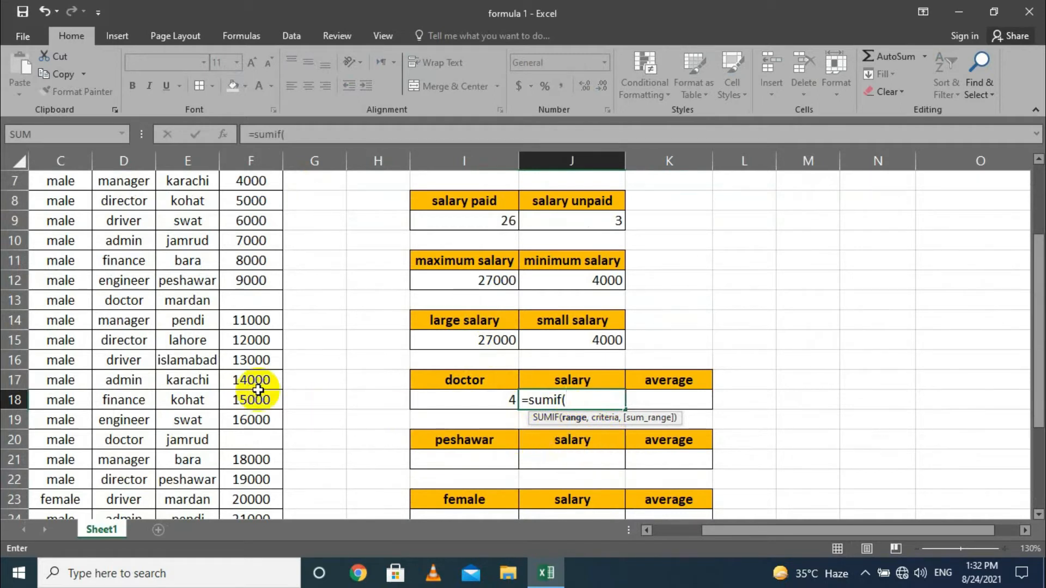
scroll(258, 390, "up", 2)
left_click_drag(124, 217, 121, 484)
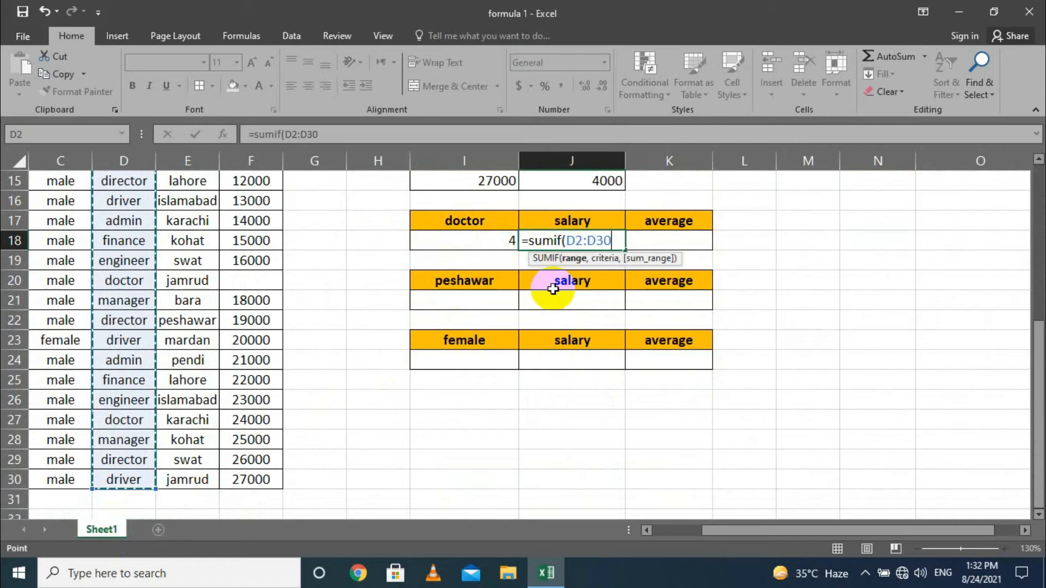
type(",\"Doctor\",")
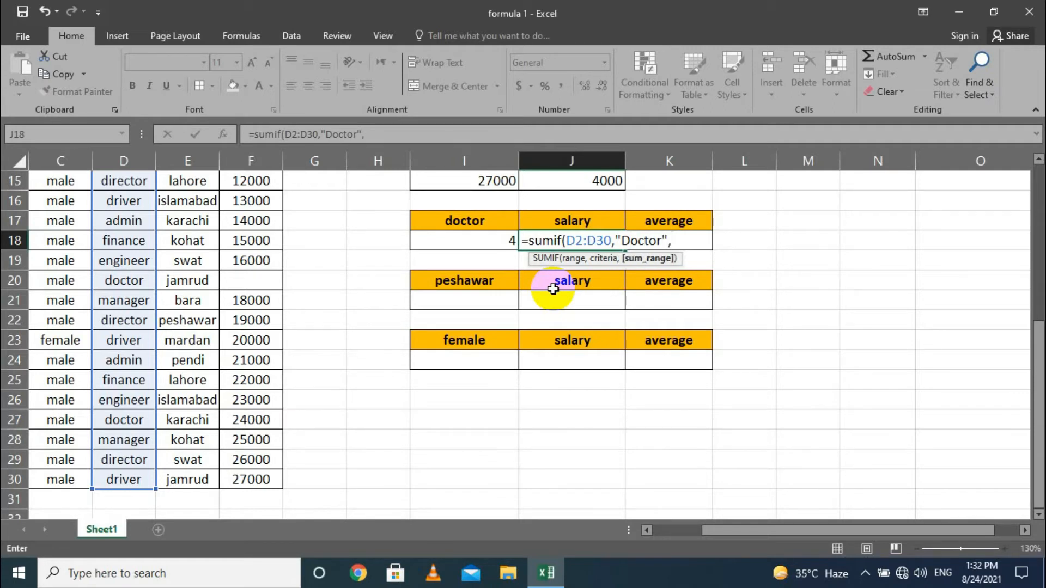
scroll(338, 275, "up", 5)
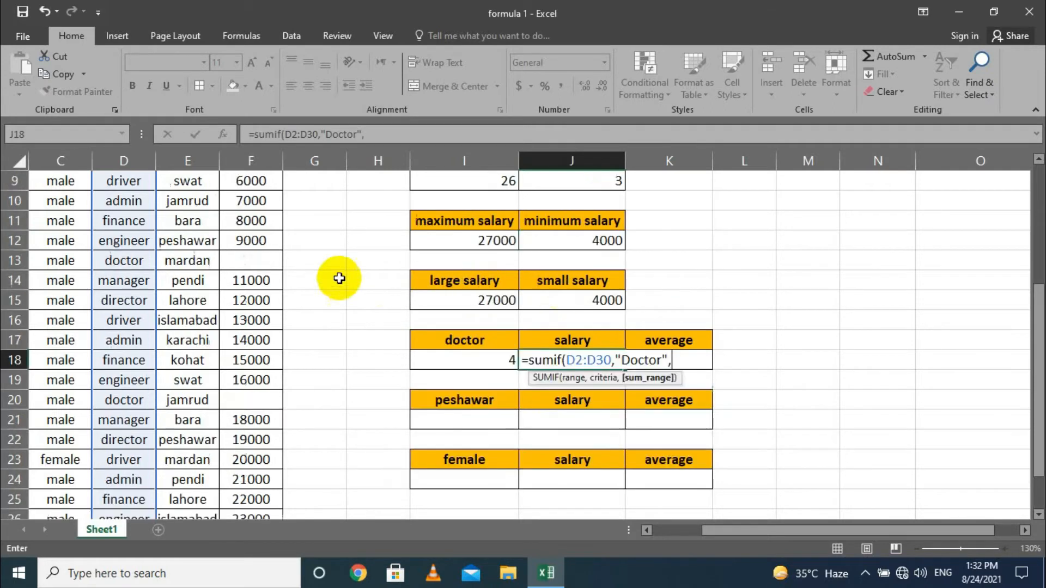
left_click_drag(262, 219, 264, 479)
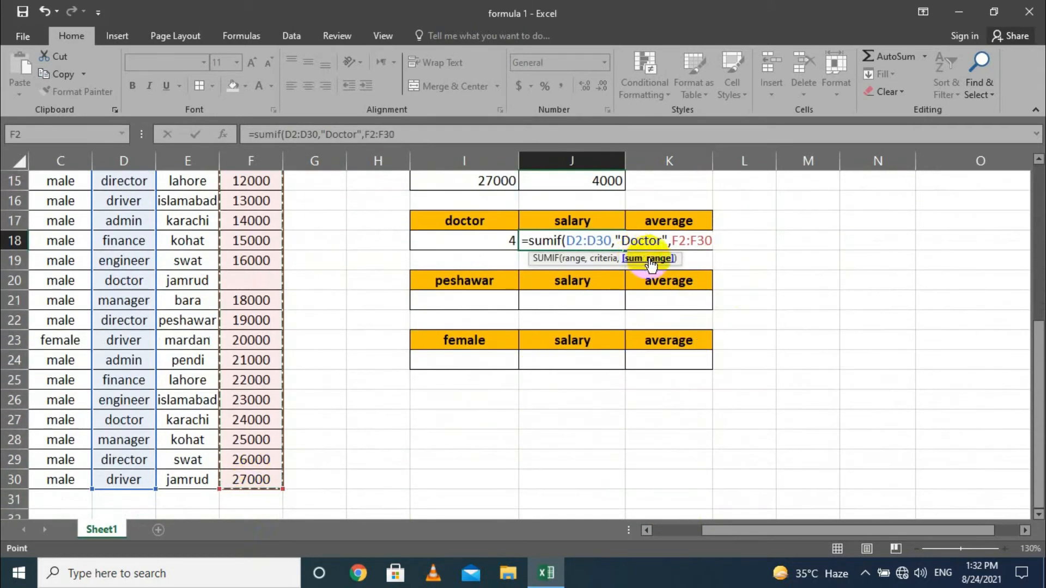
type(")")
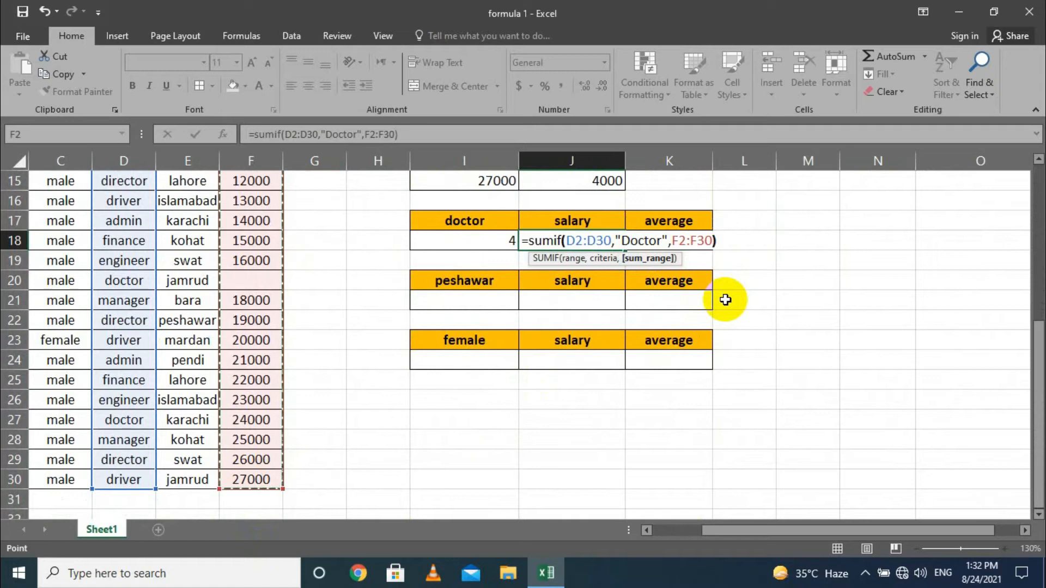
key("Return")
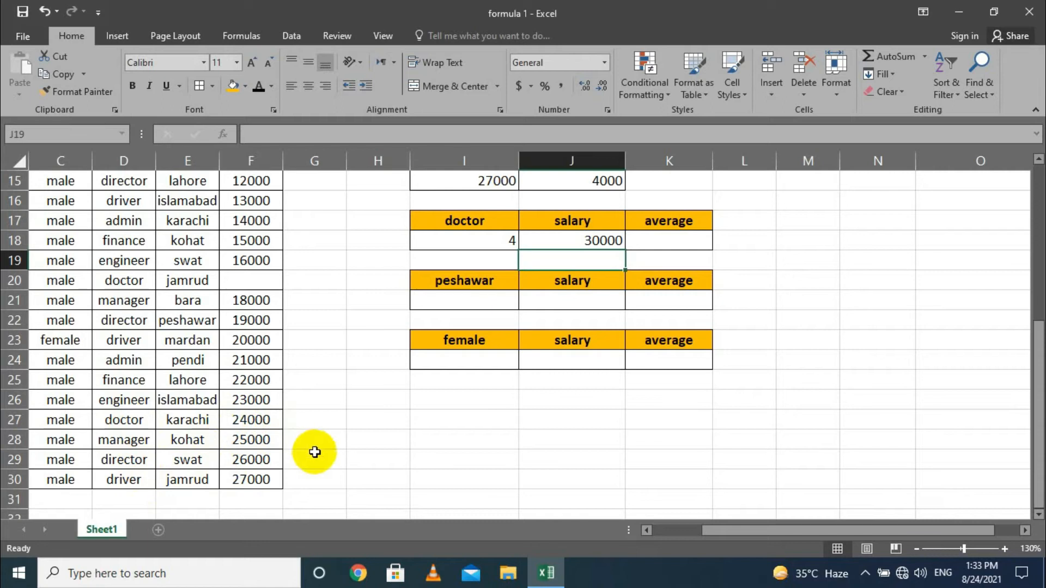
Review the doctor rows and their salaries throughout the employee table to check the total in cell J18.
scroll(287, 439, "up", 5)
scroll(288, 441, "down", 3)
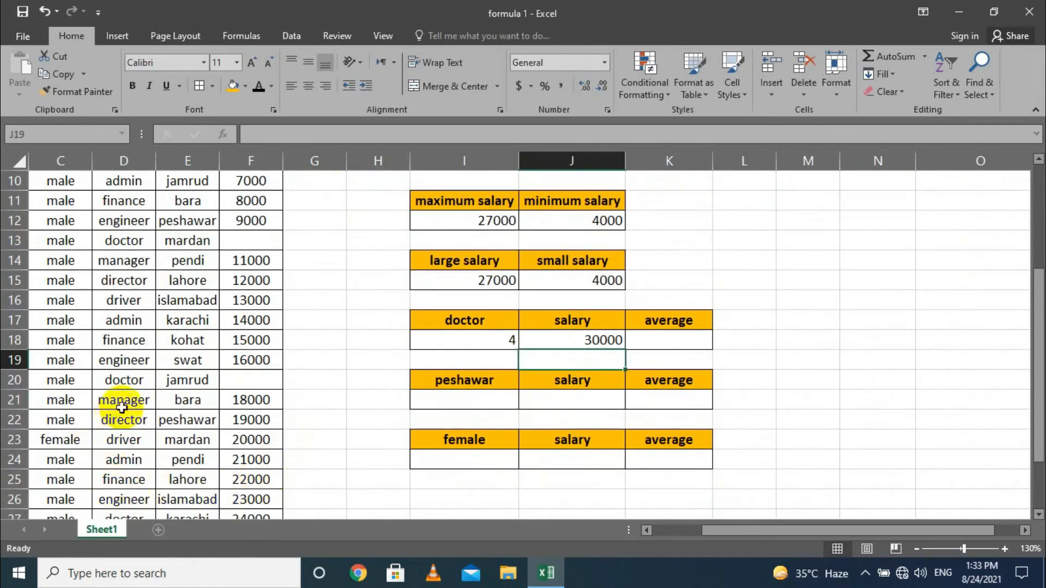
scroll(163, 434, "down", 2)
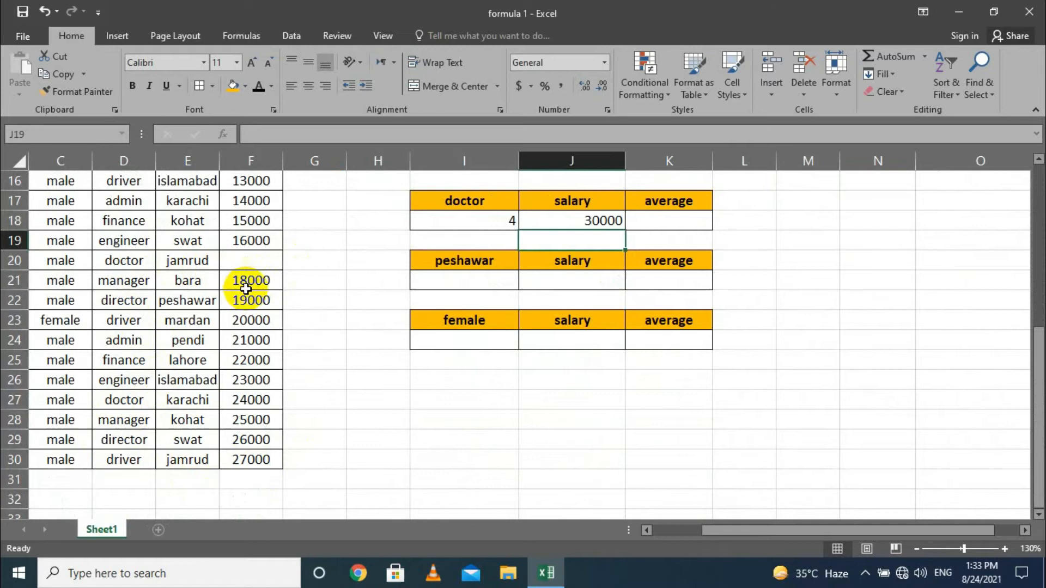
scroll(246, 332, "up", 1)
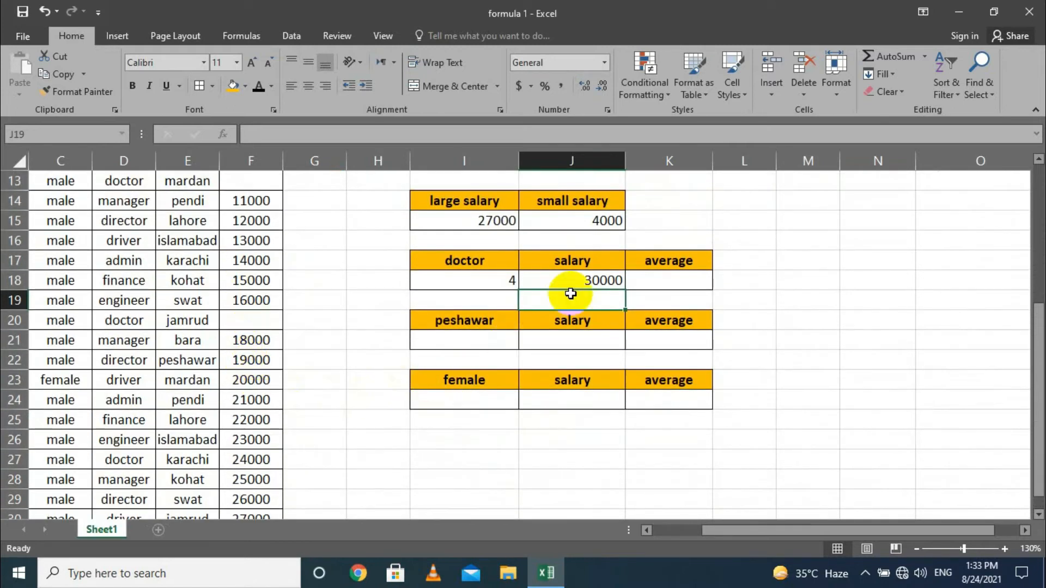
scroll(248, 458, "up", 1)
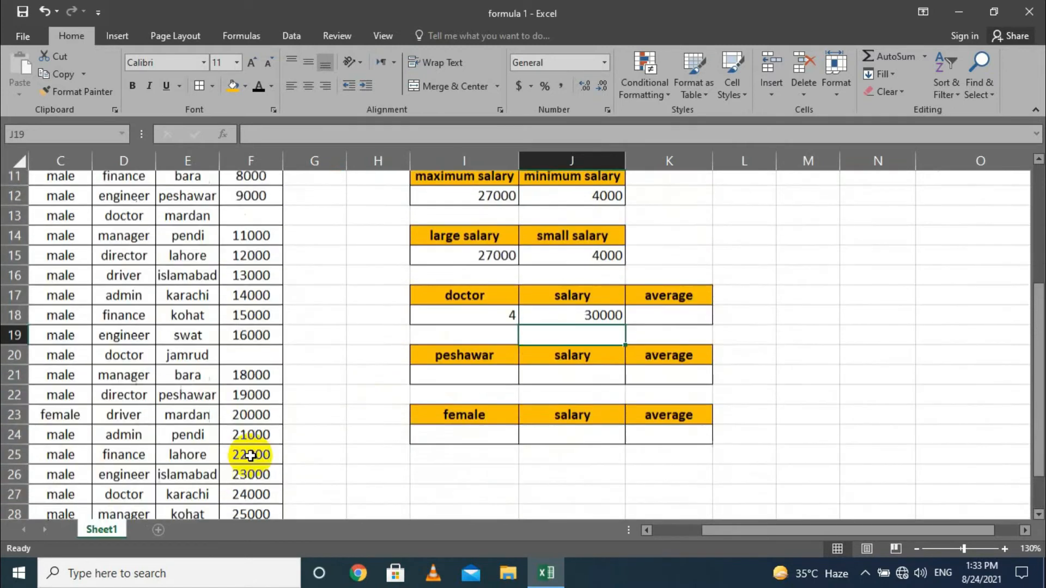
scroll(255, 456, "down", 2)
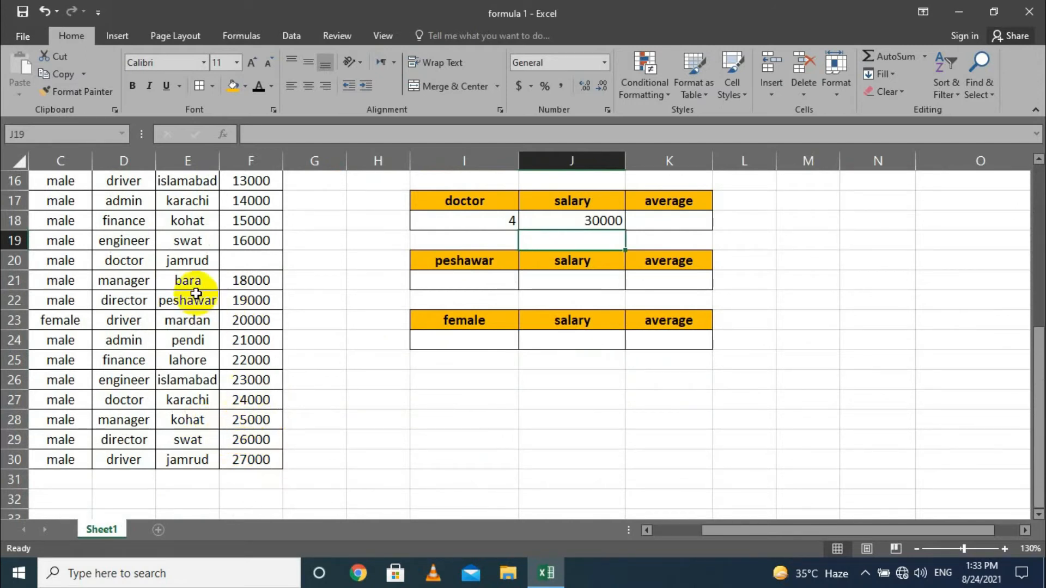
scroll(257, 275, "up", 1)
scroll(162, 332, "up", 2)
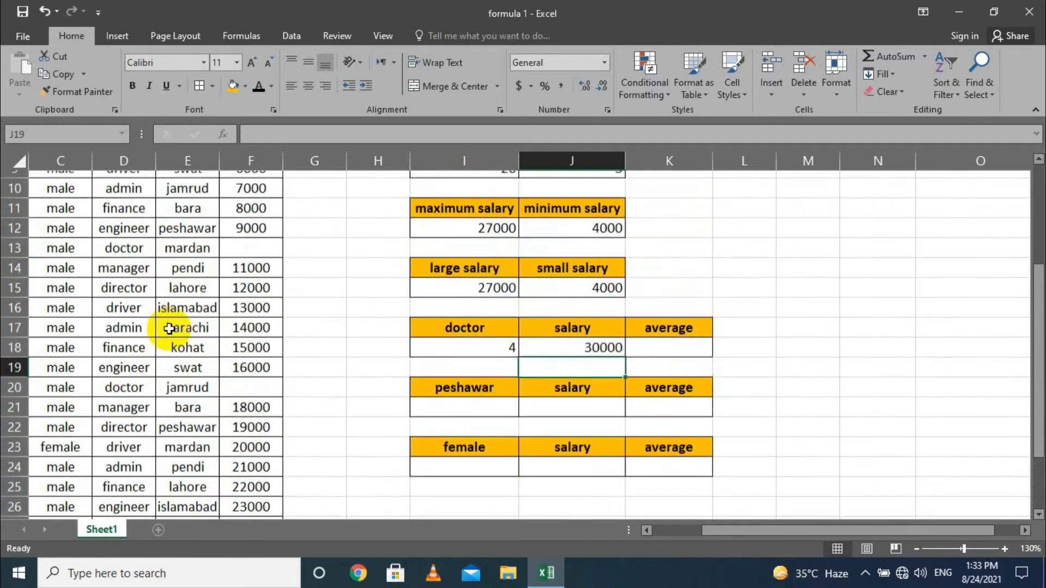
scroll(249, 304, "up", 2)
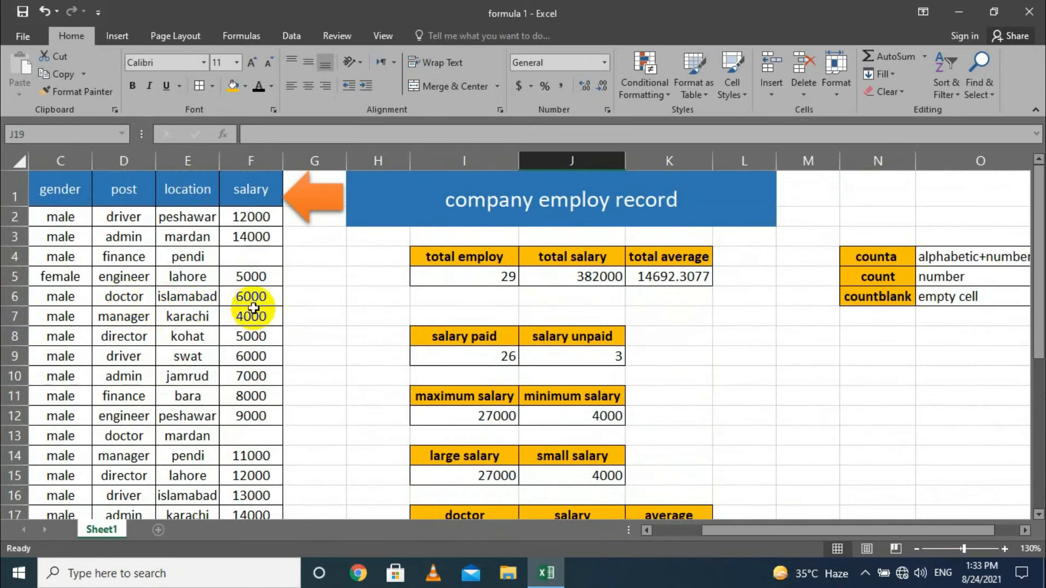
scroll(600, 420, "down", 2)
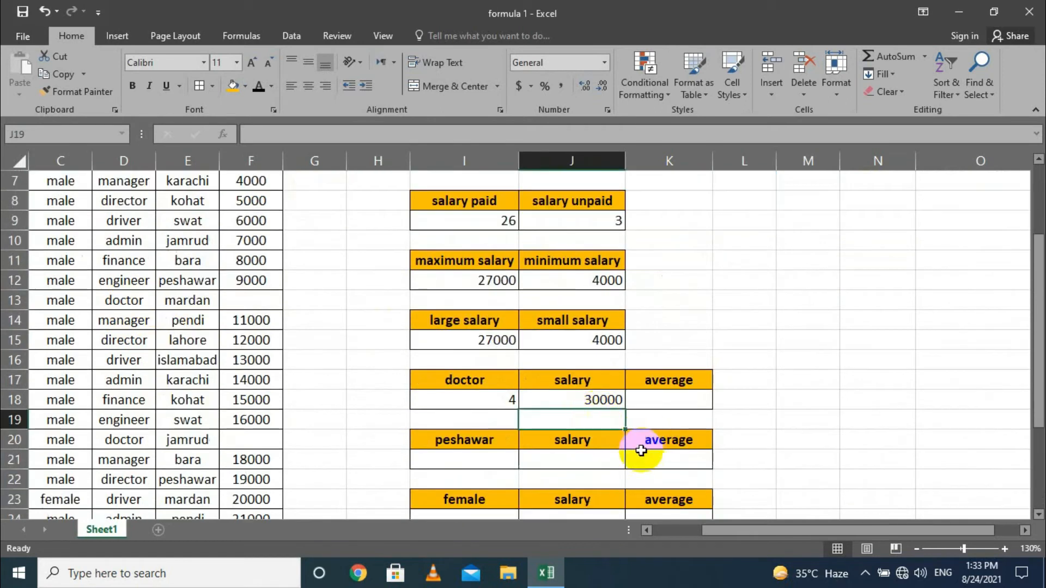
scroll(611, 403, "down", 1)
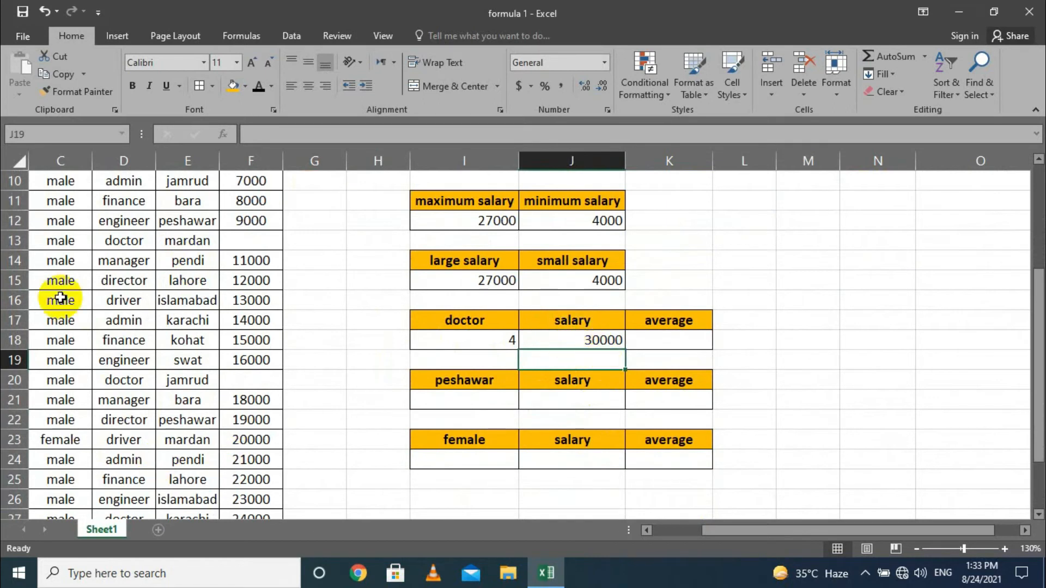
Enter =averageif(D2:D30,"doctor",F2:F30) in cell K18 under average for the doctors' average salary, and open the formula to review its arguments.
left_click(639, 342)
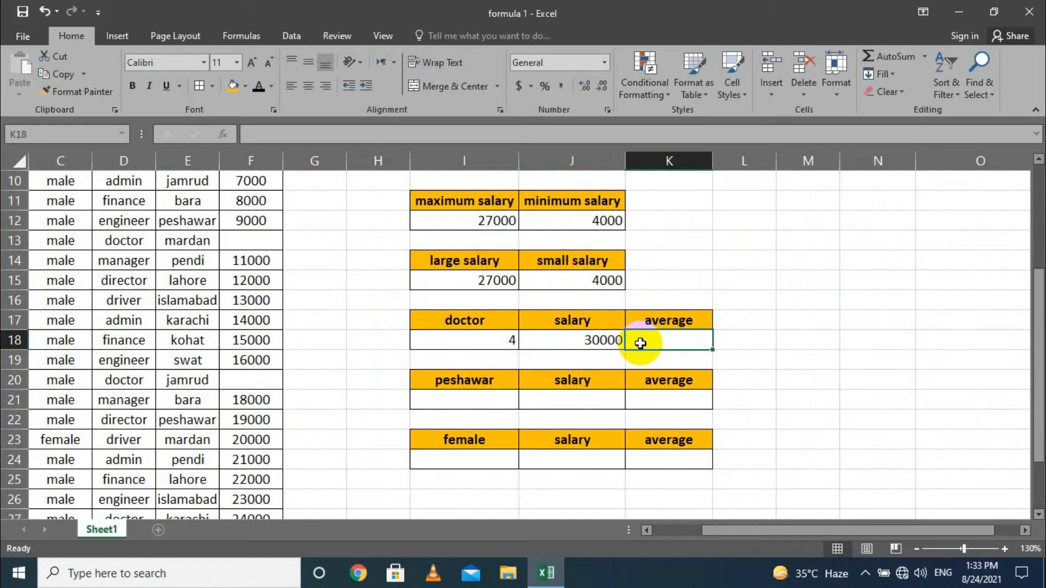
type("=")
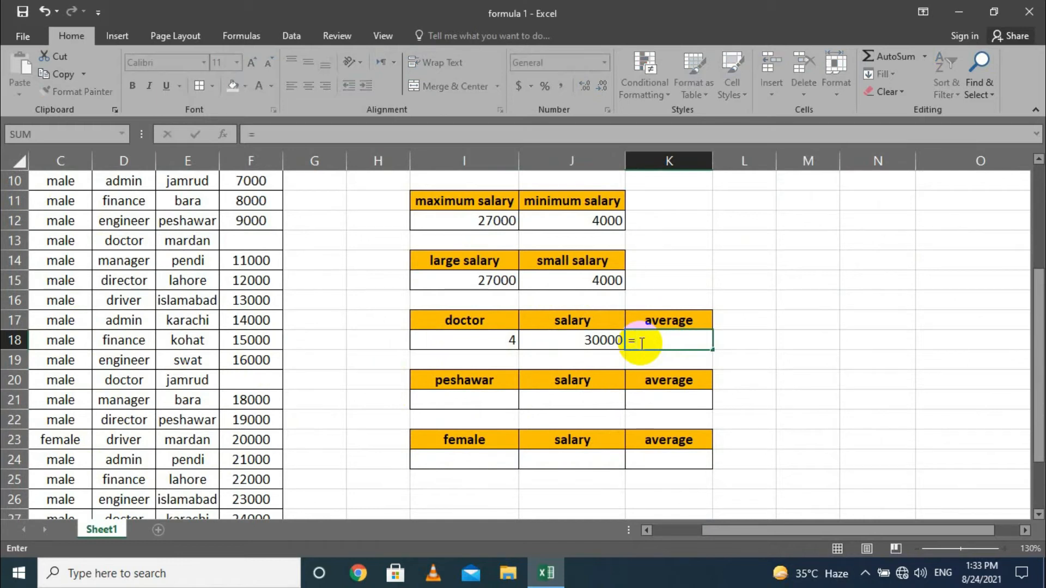
type("ave")
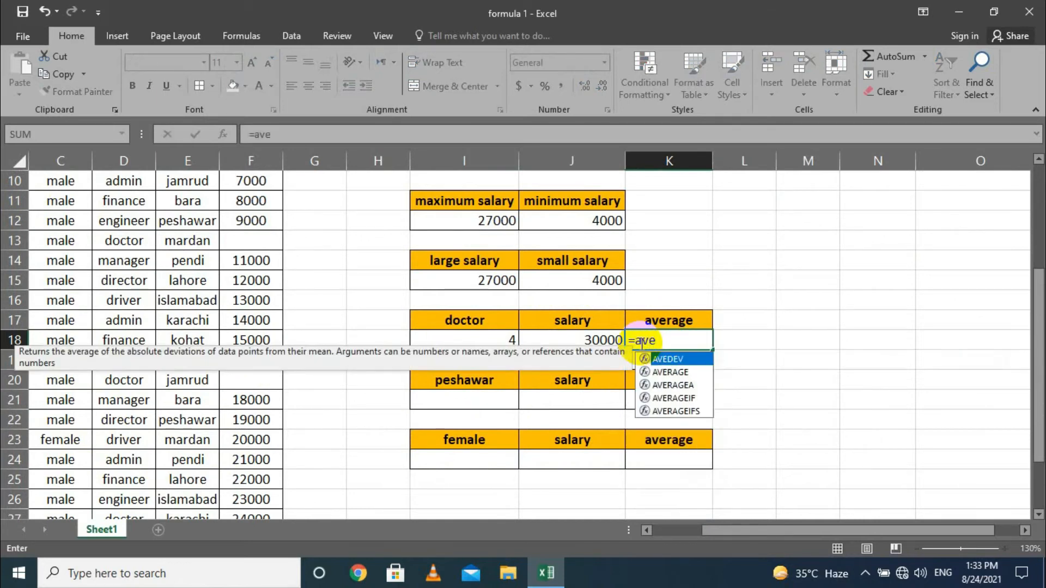
type("rageif(")
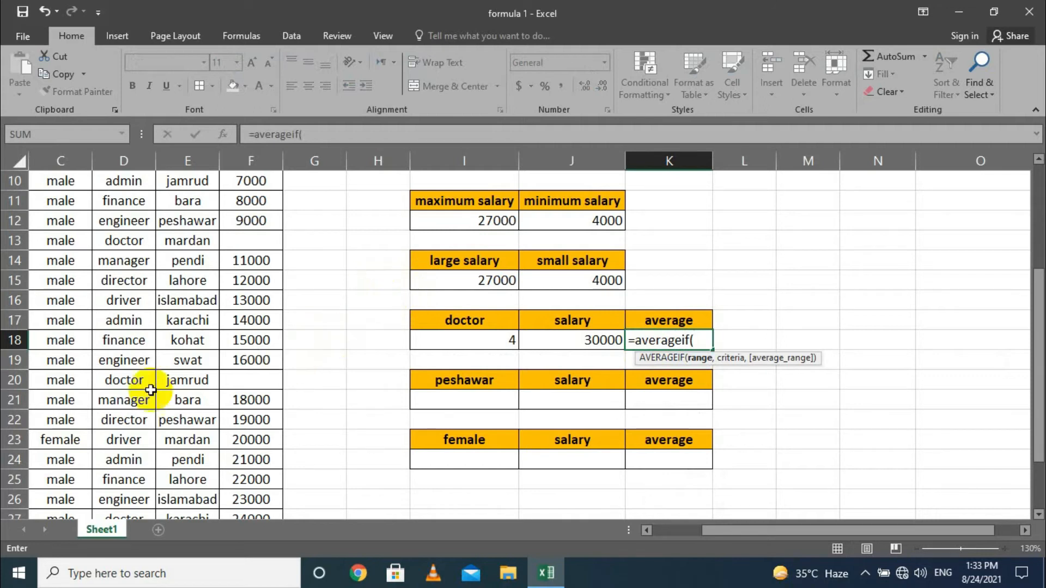
scroll(131, 371, "up", 3)
left_click_drag(123, 217, 116, 439)
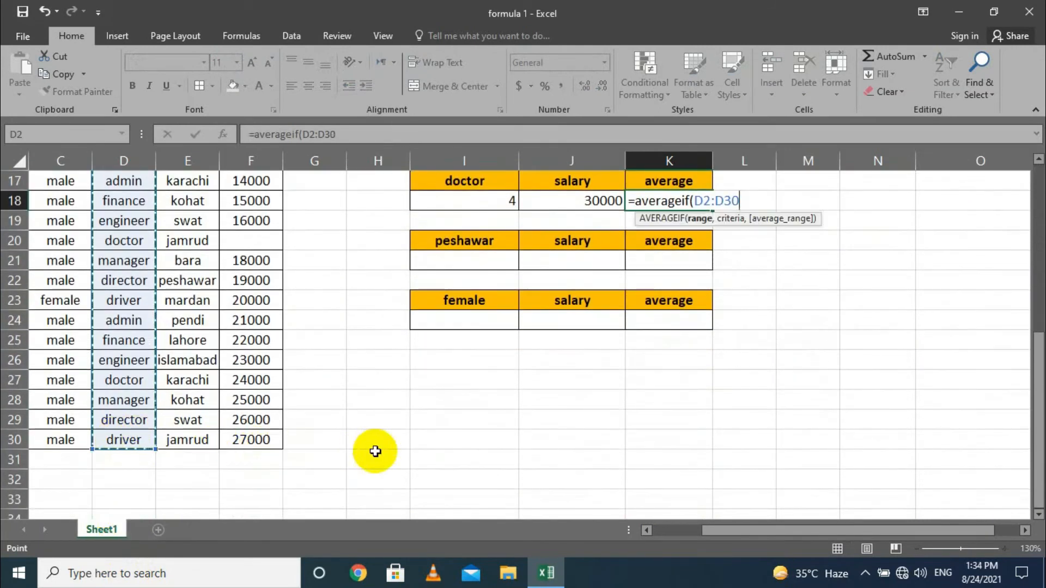
scroll(443, 443, "up", 1)
type(",\"doctor\",")
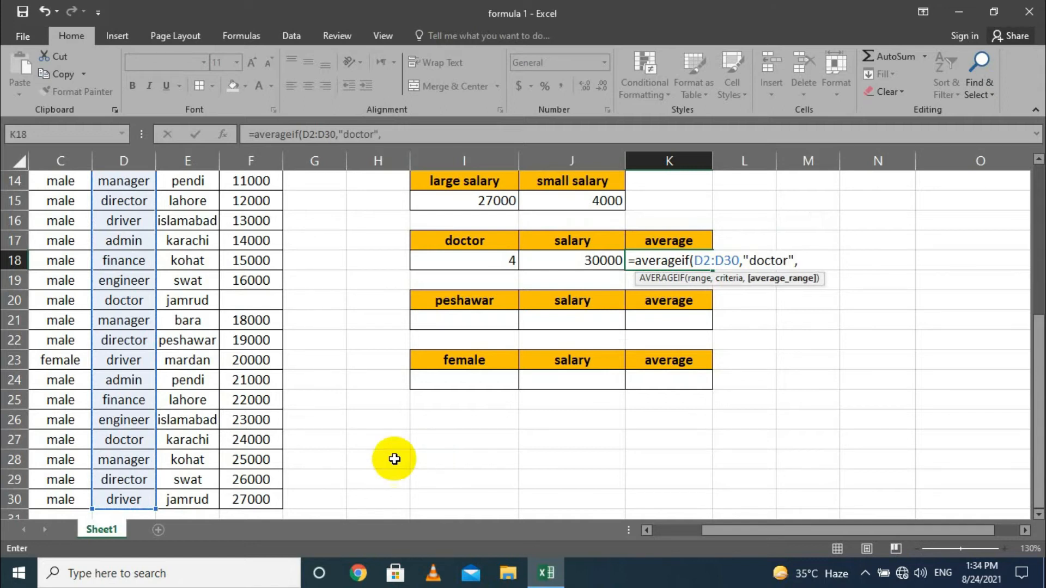
scroll(397, 456, "up", 5)
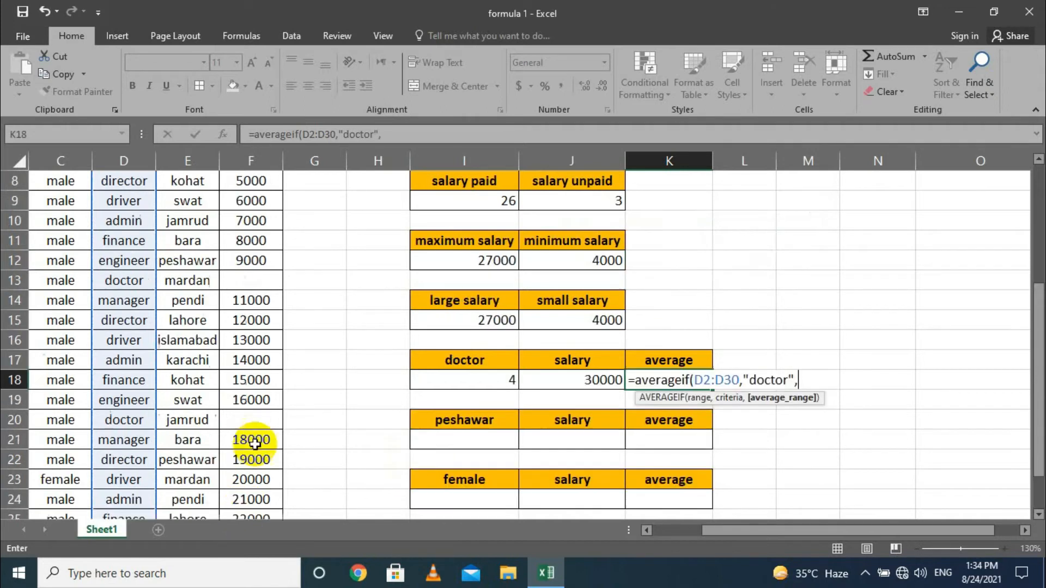
left_click_drag(264, 198, 261, 479)
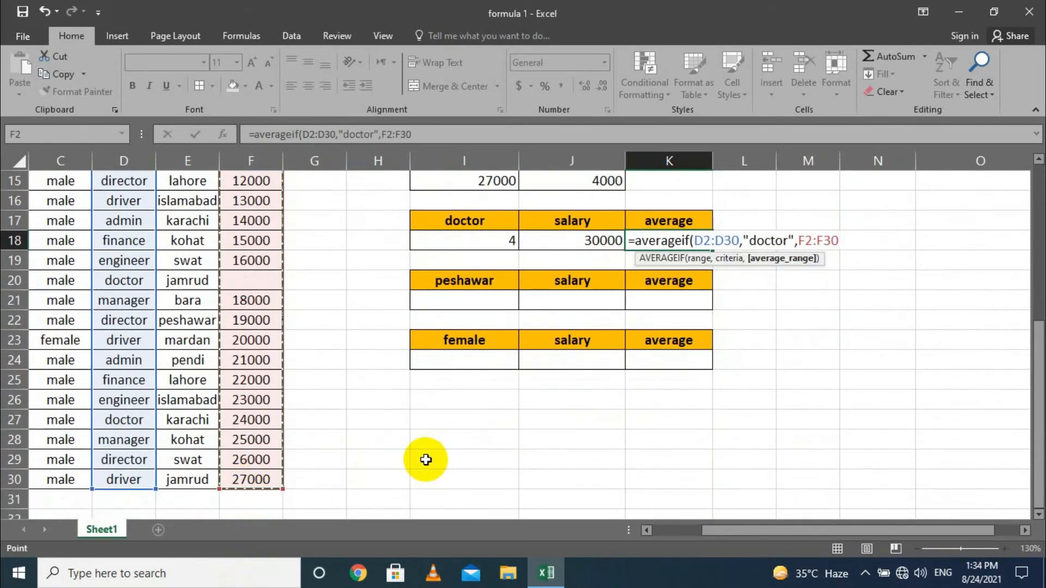
key("Return")
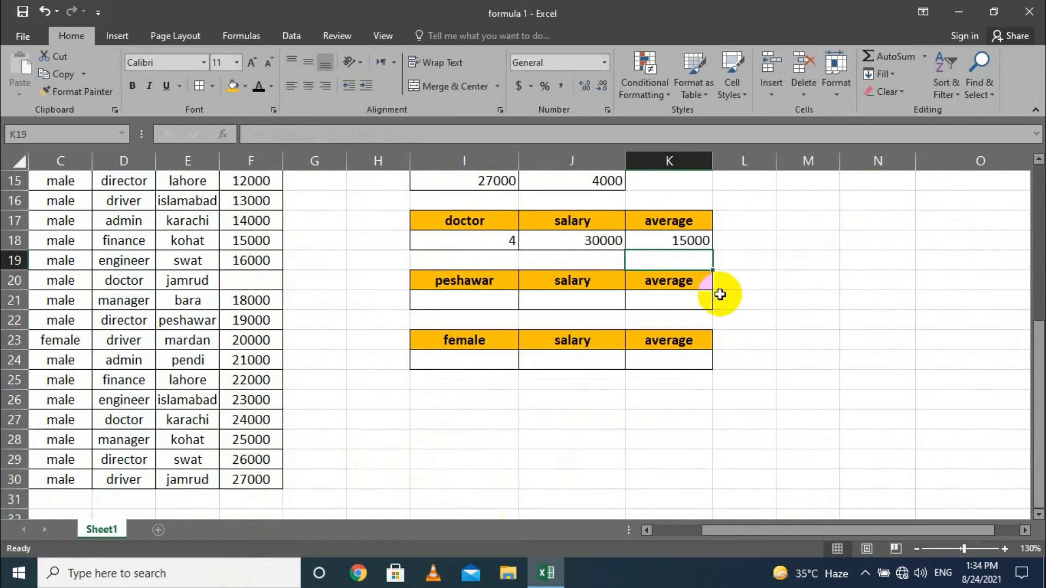
left_click(695, 240)
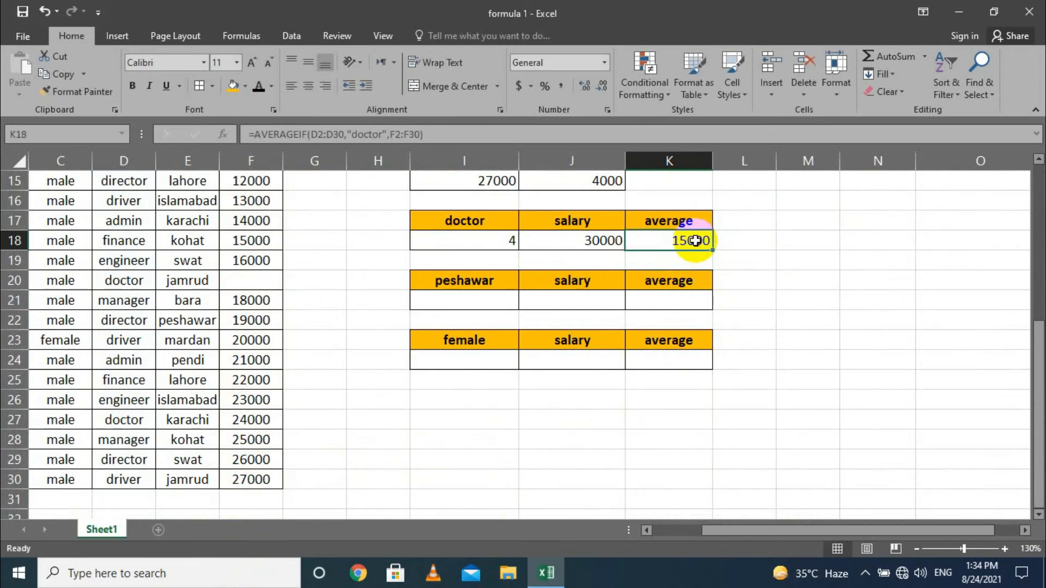
double_click(696, 240)
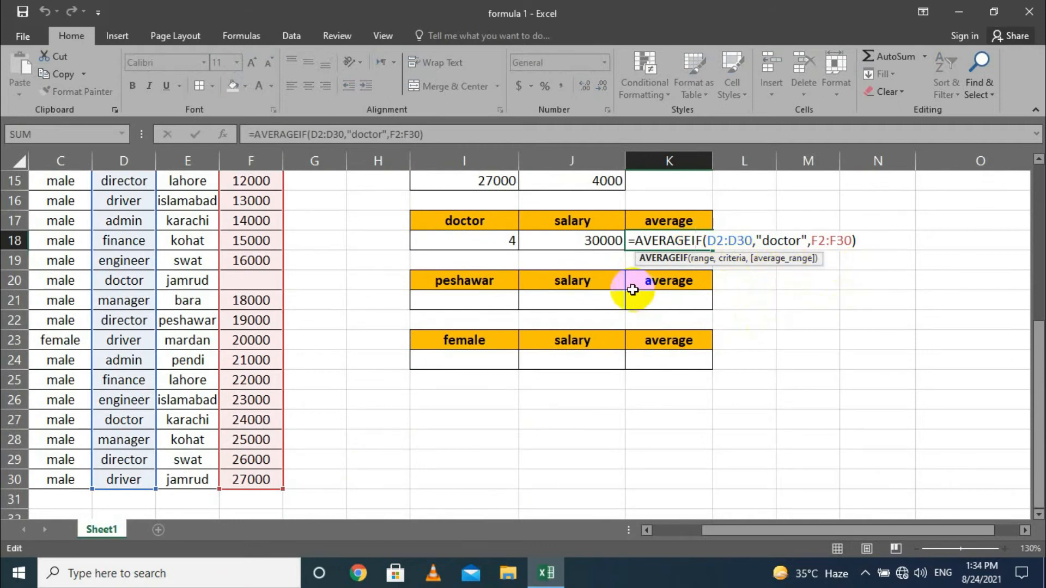
Enter =countif(E2:E30,"peshawar") in cell I21 under peshawar to count the Peshawar employees, and check the entries in the location column.
left_click(478, 299)
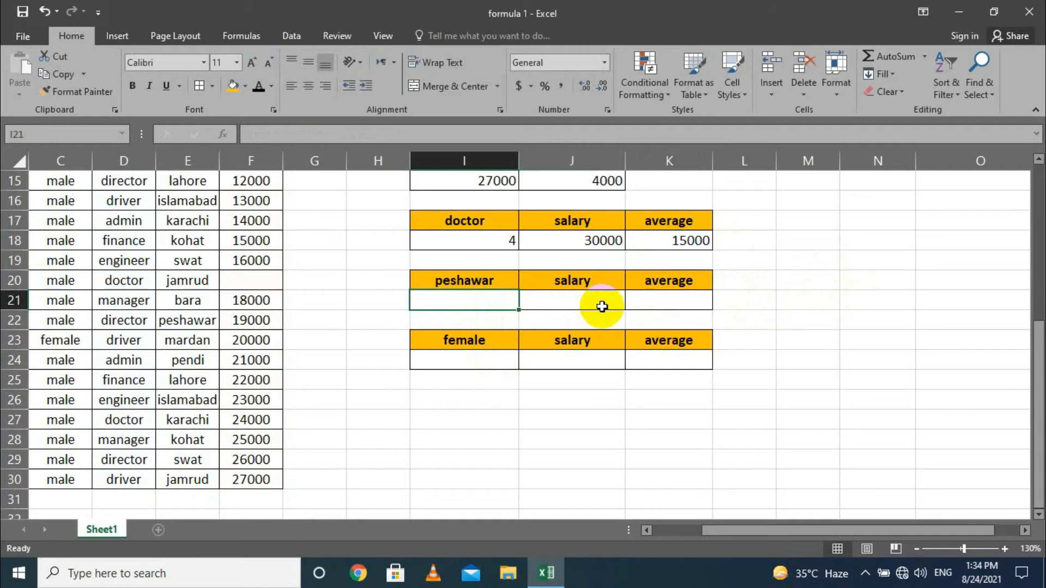
type("=")
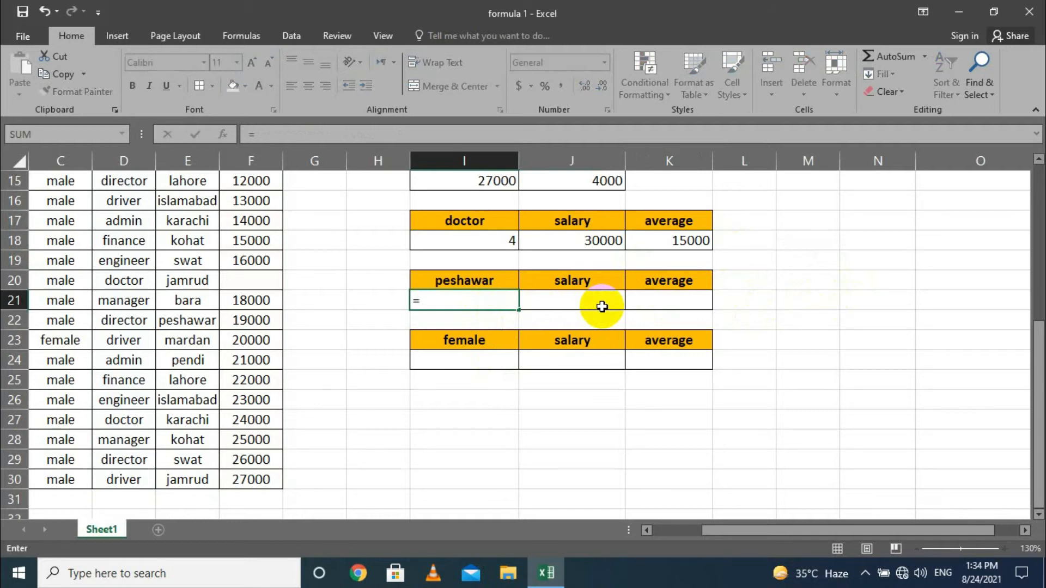
type("count")
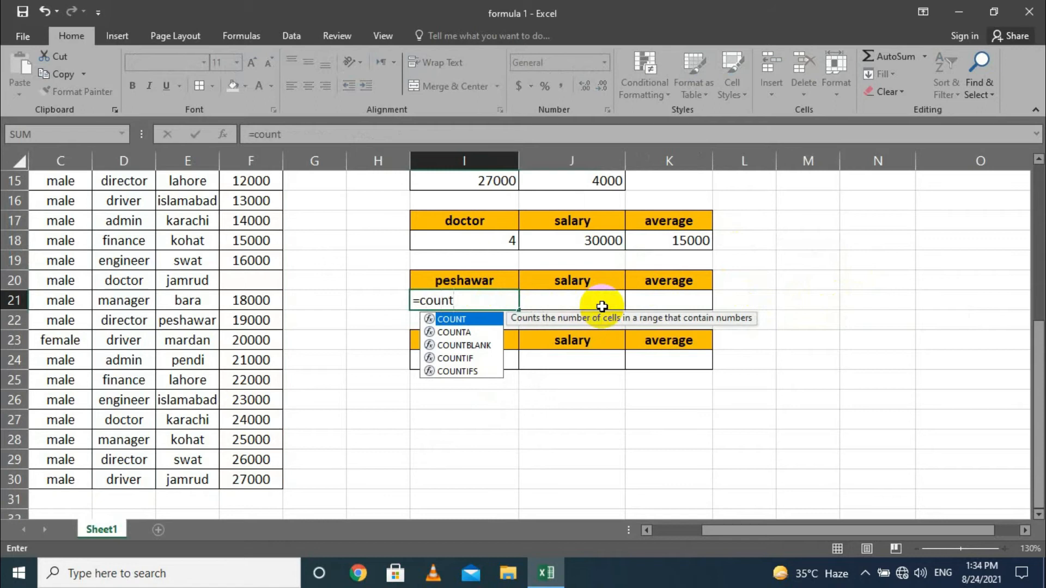
type("if(")
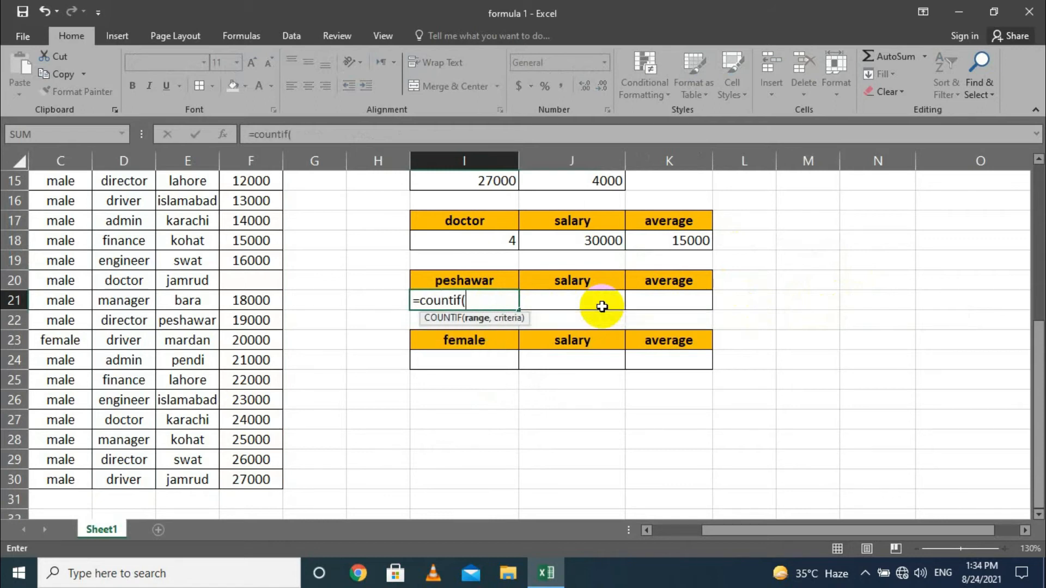
scroll(128, 344, "up", 5)
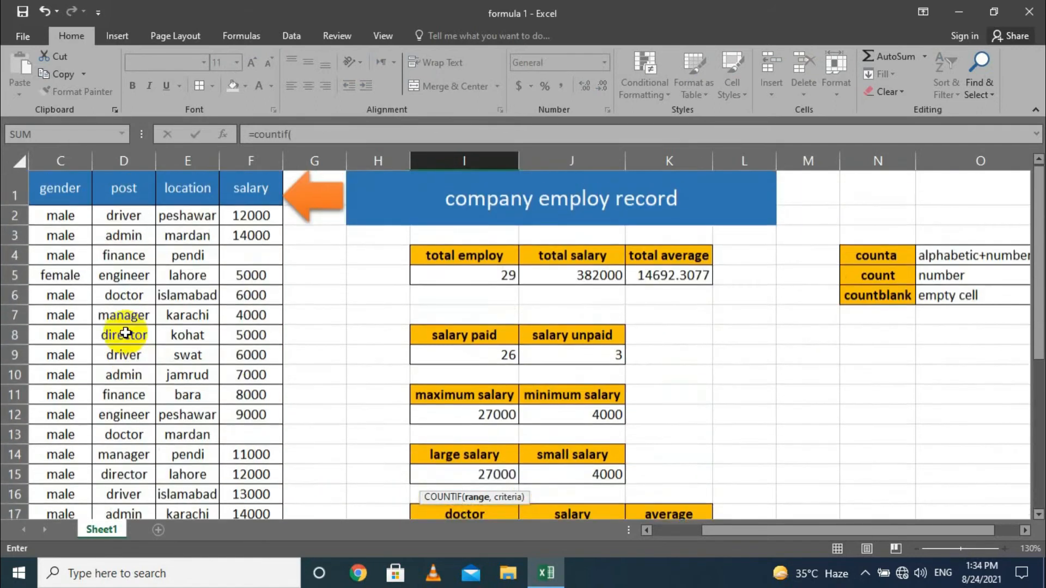
left_click_drag(196, 214, 206, 484)
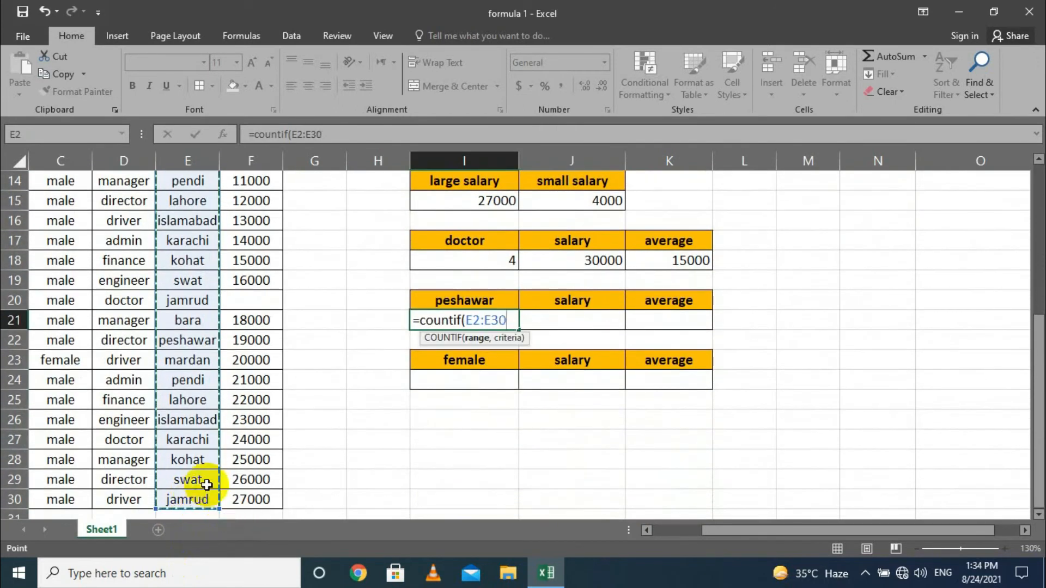
type(",\"peshawar")
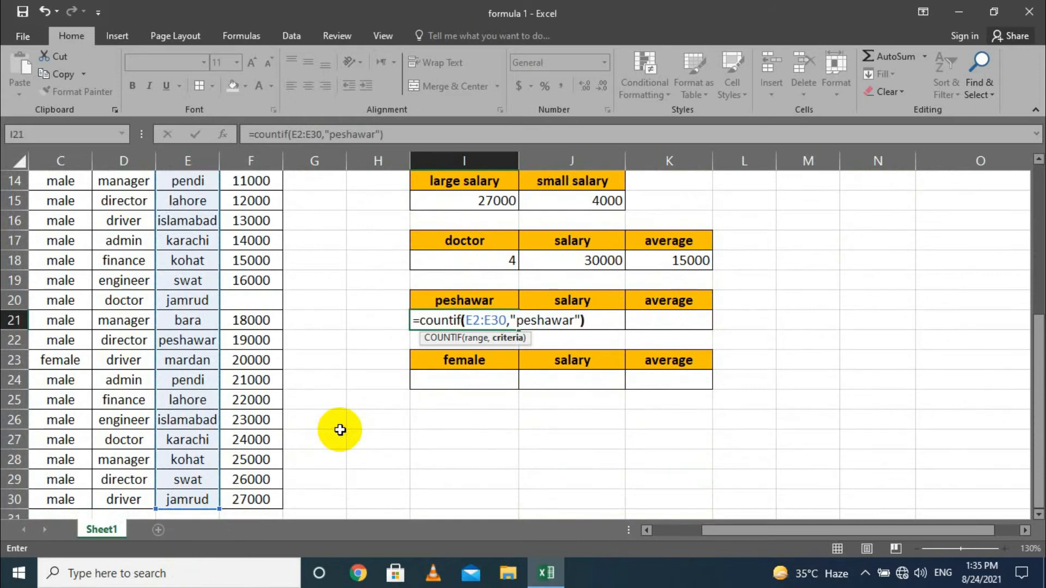
key("Return")
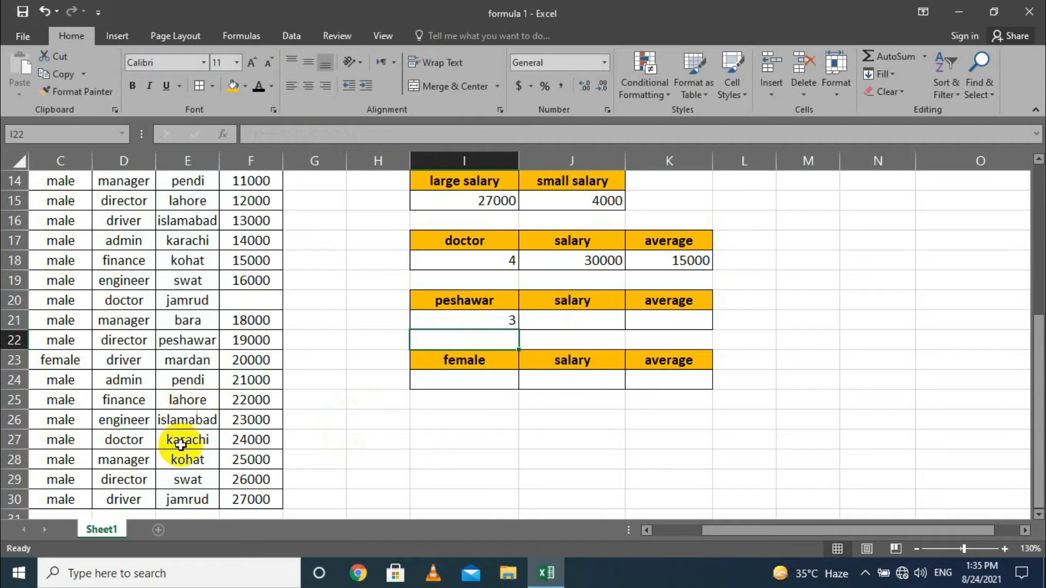
scroll(177, 449, "down", 3)
scroll(186, 402, "up", 6)
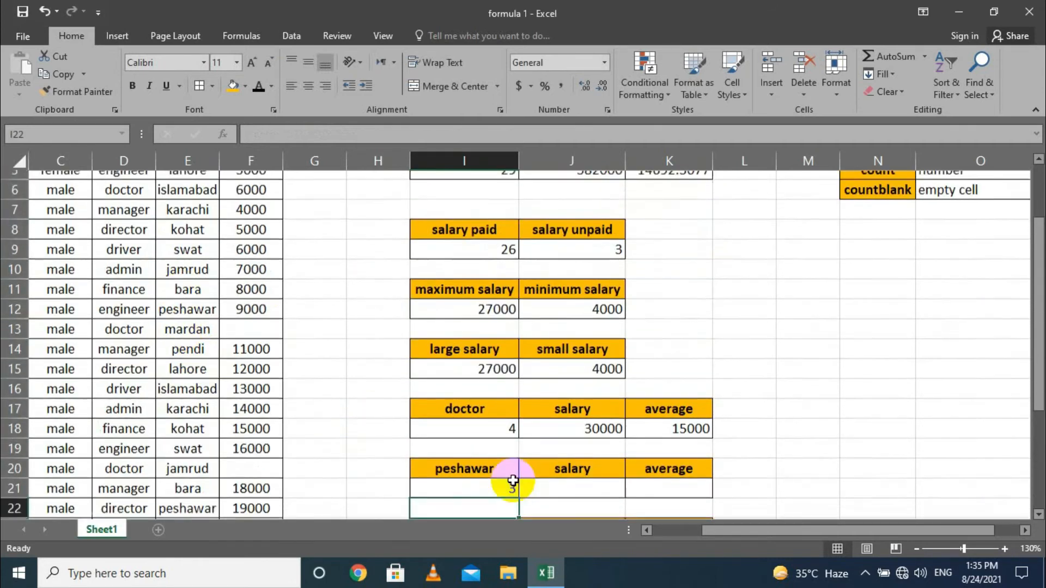
Enter =sumif(E2:E30,"peshawar",F2:F30) in cell J21 under salary to total the Peshawar employees' salaries.
scroll(512, 481, "down", 3)
left_click(575, 321)
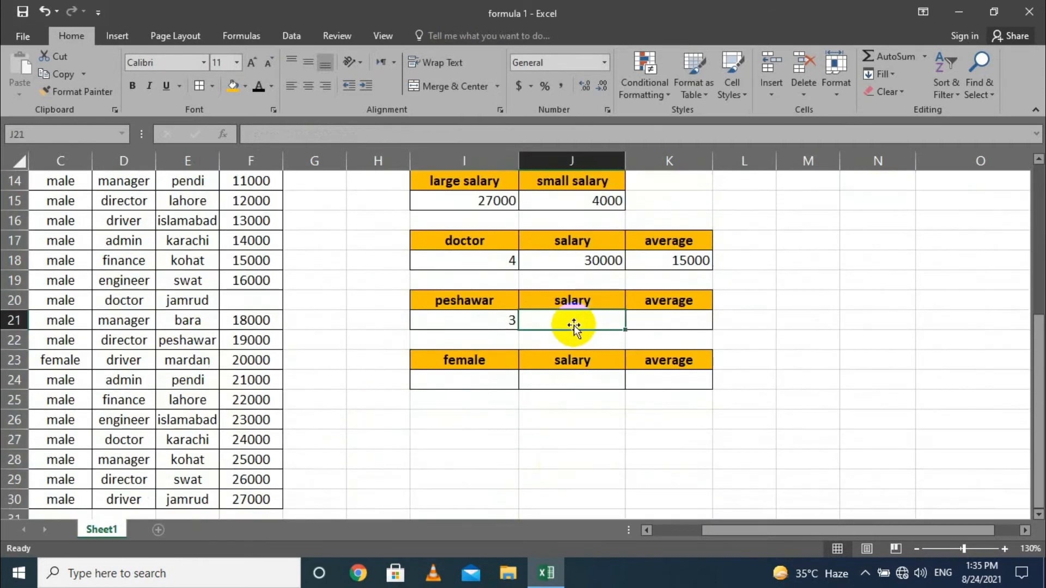
type("=")
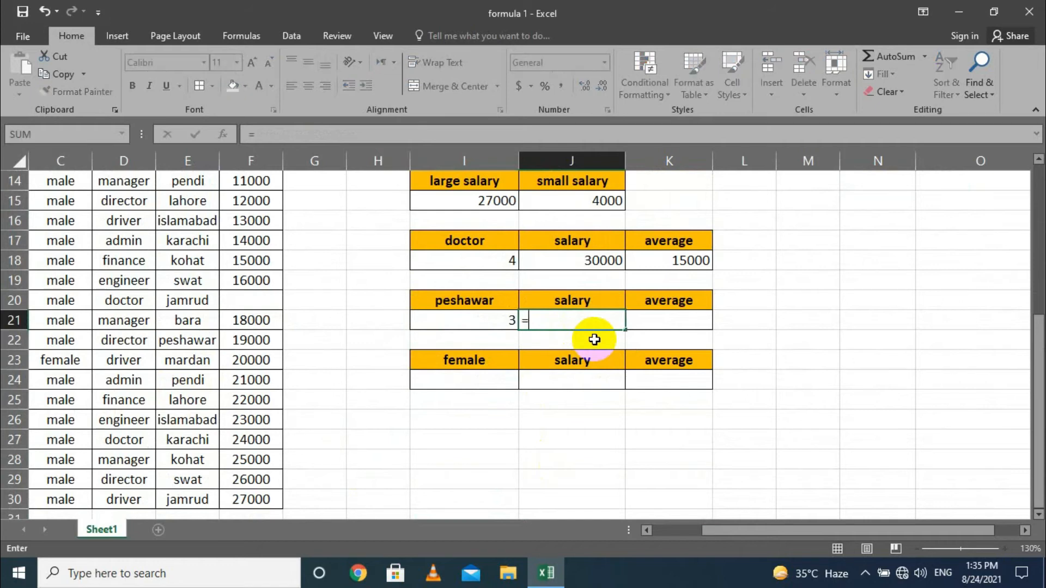
type("sm")
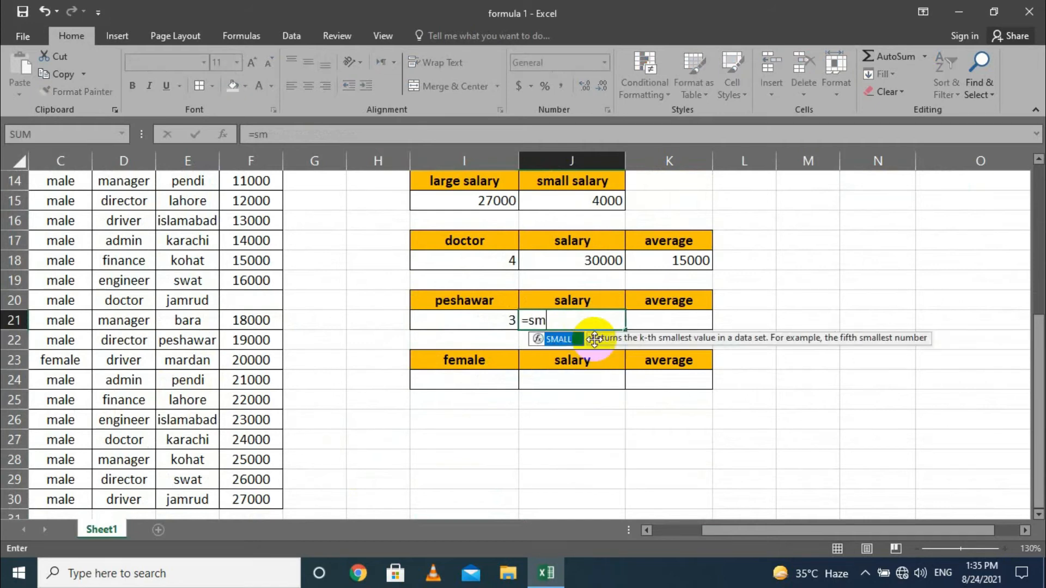
type("if(")
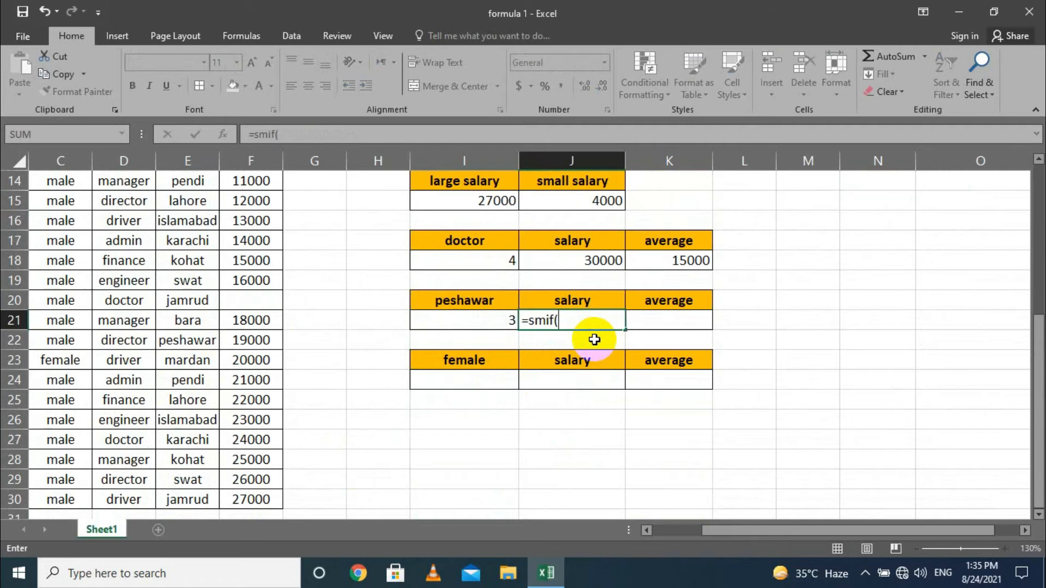
key("BackSpace")
key("BackSpace")
key("BackSpace")
key("BackSpace")
type("um")
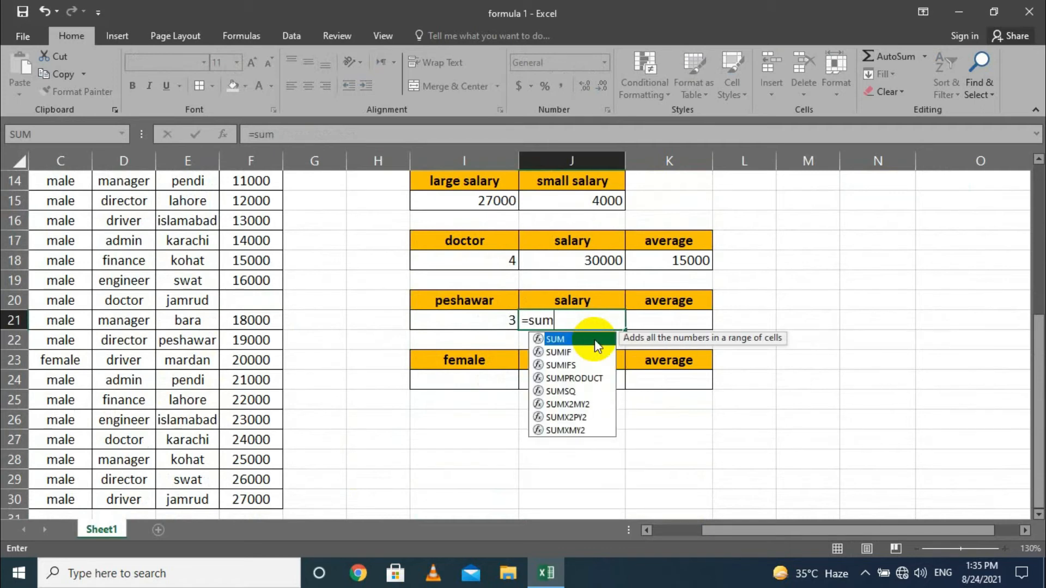
type("if(")
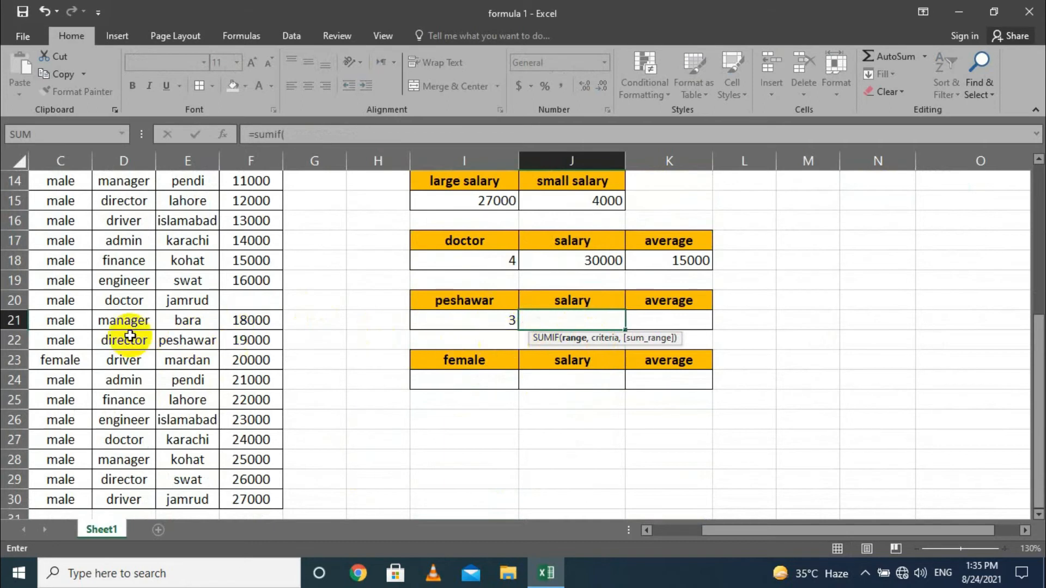
scroll(130, 337, "up", 5)
left_click_drag(170, 220, 218, 454)
type(",\"peshawa")
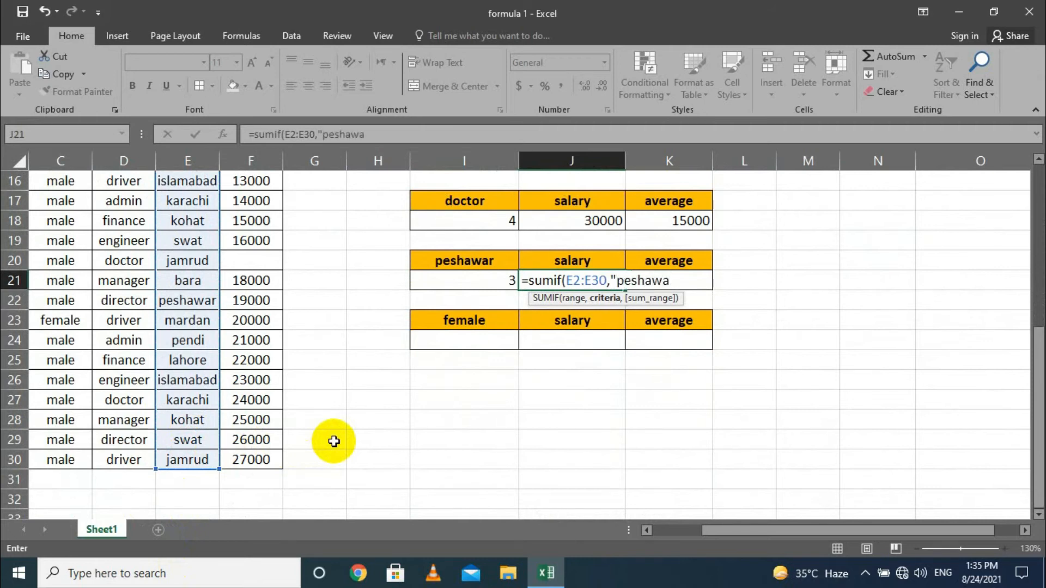
type("r\",")
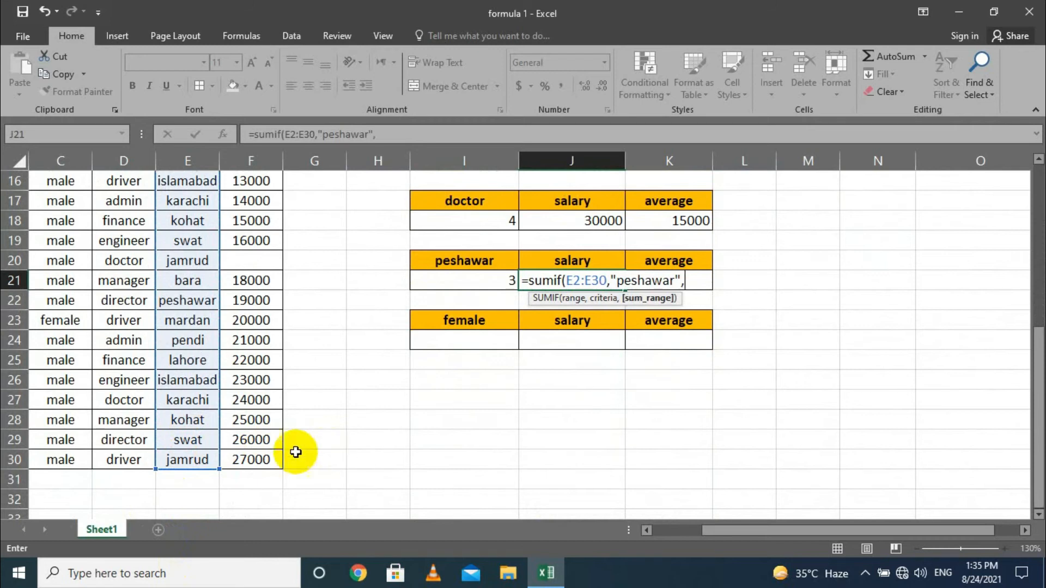
scroll(554, 331, "up", 5)
left_click_drag(252, 216, 267, 455)
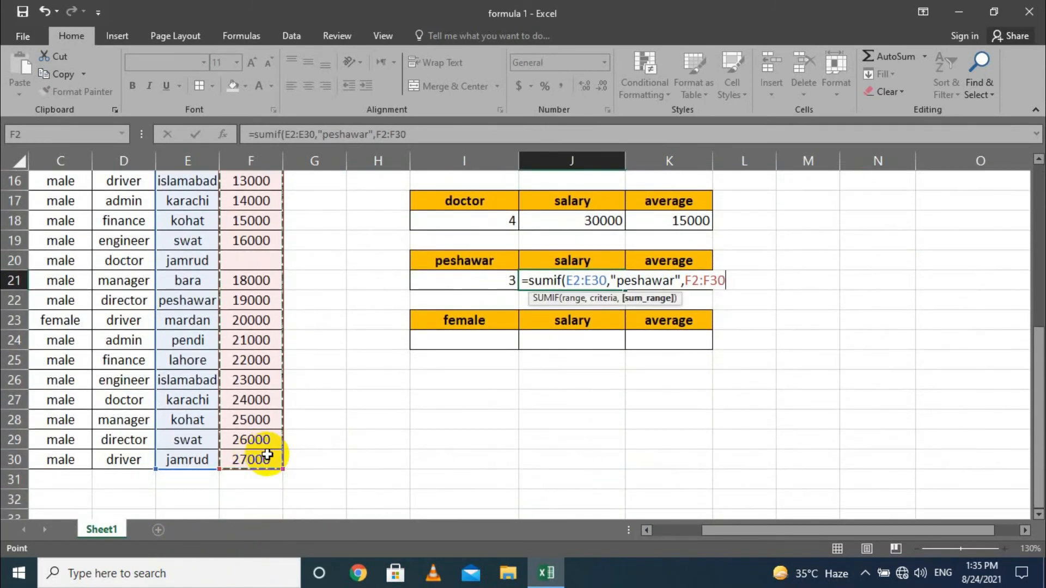
key("Return")
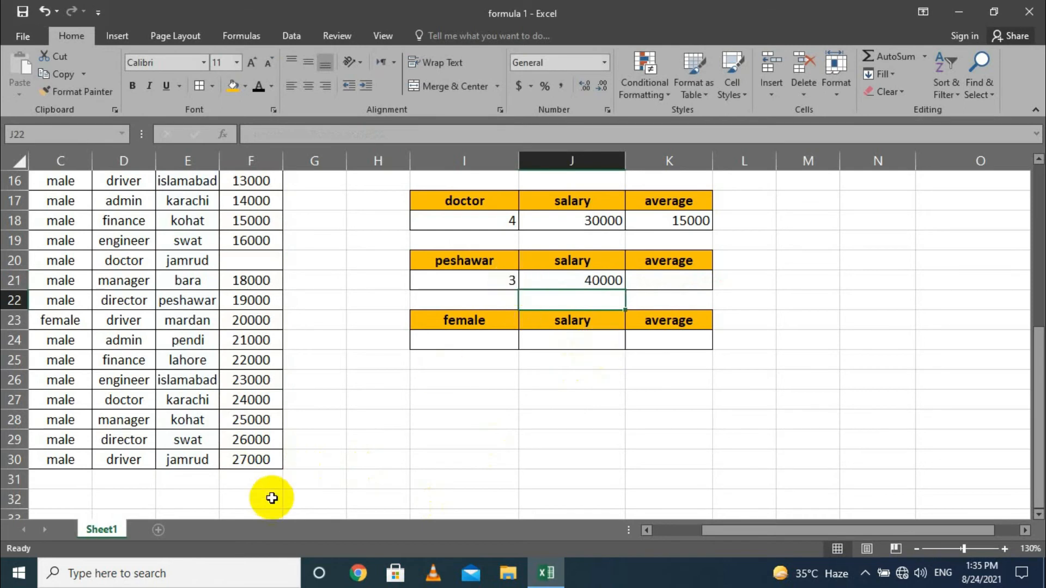
Enter =J21/I21 in cell K21 under average to divide the Peshawar salary total by the Peshawar employee count.
left_click(699, 284)
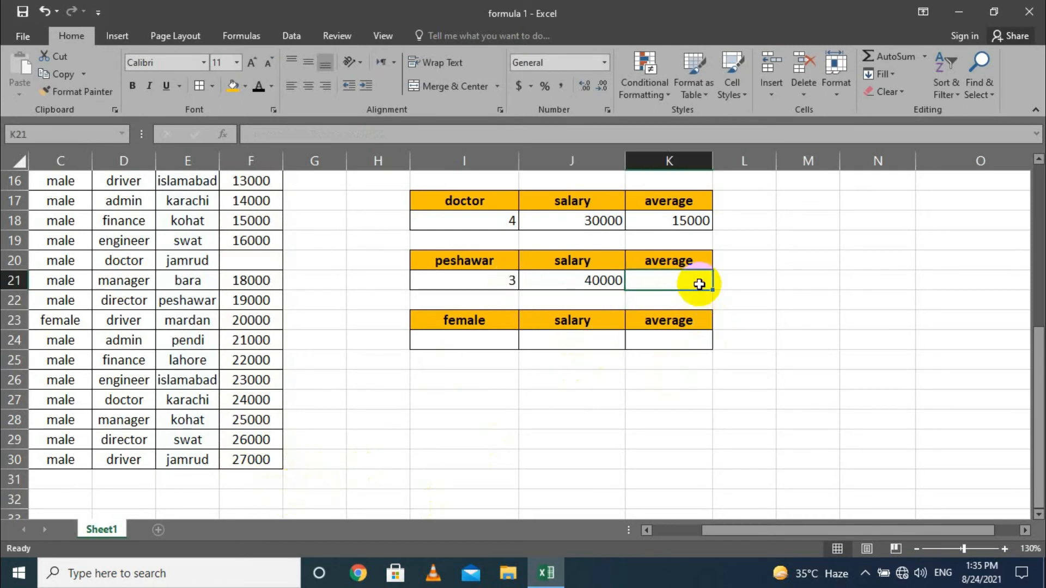
left_click(613, 289)
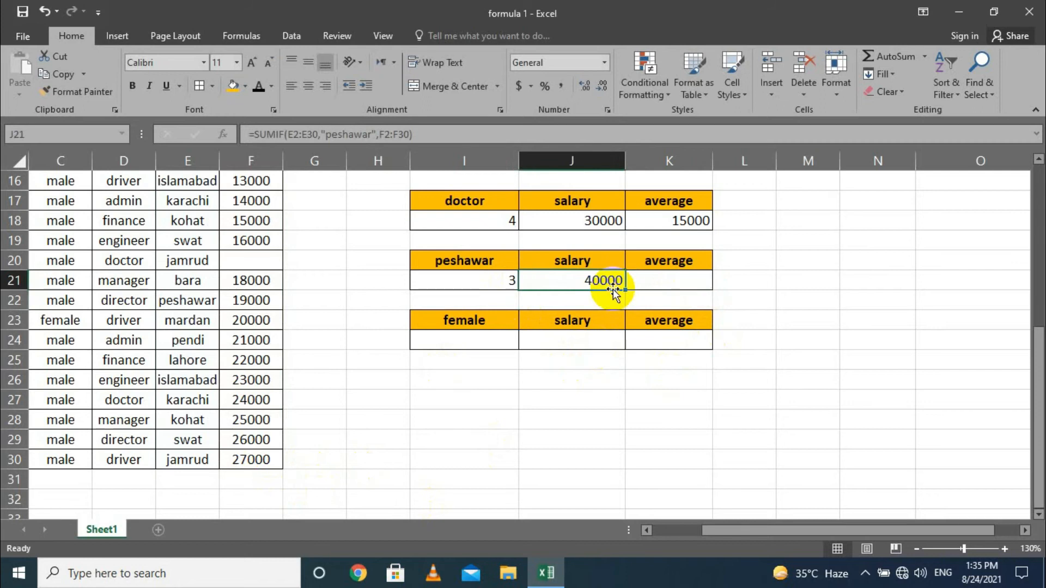
left_click(646, 283)
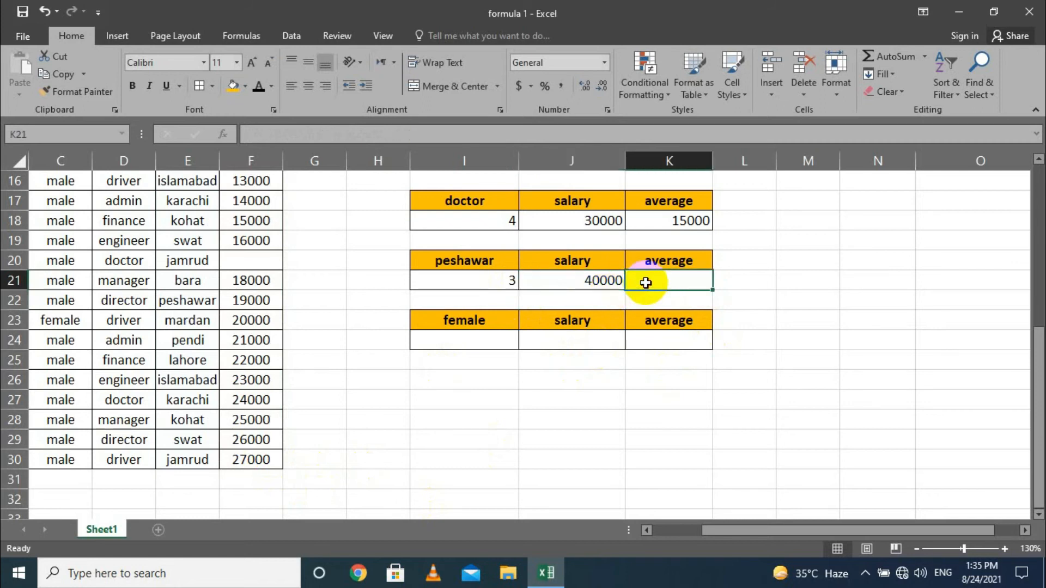
type("=")
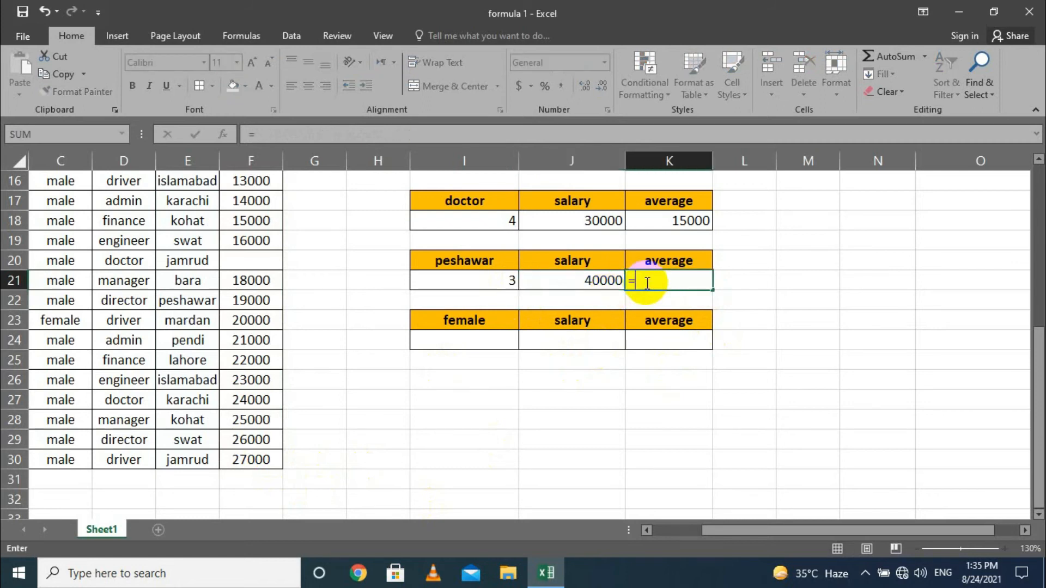
left_click(565, 280)
type("#")
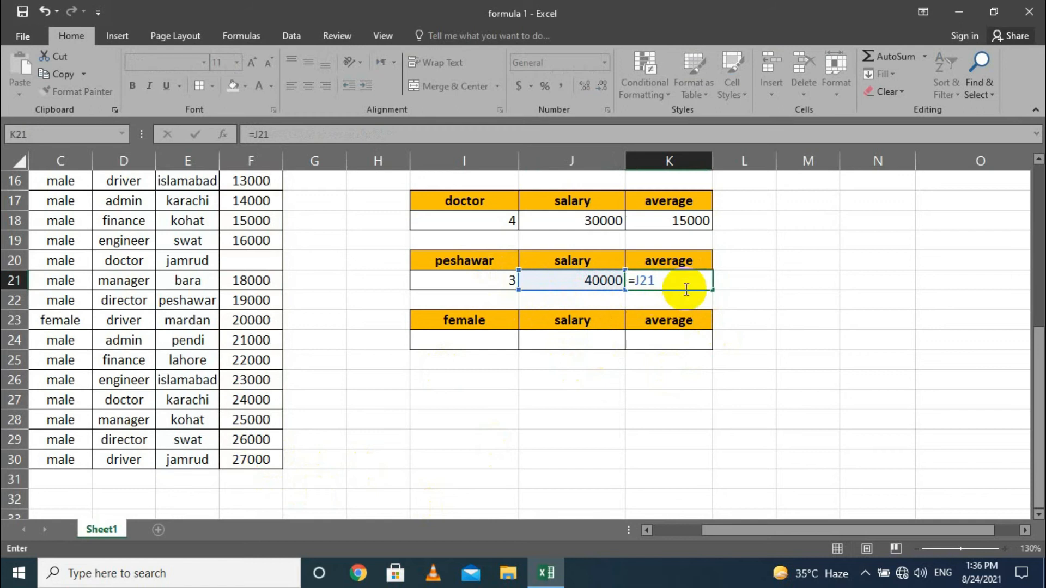
left_click(492, 278)
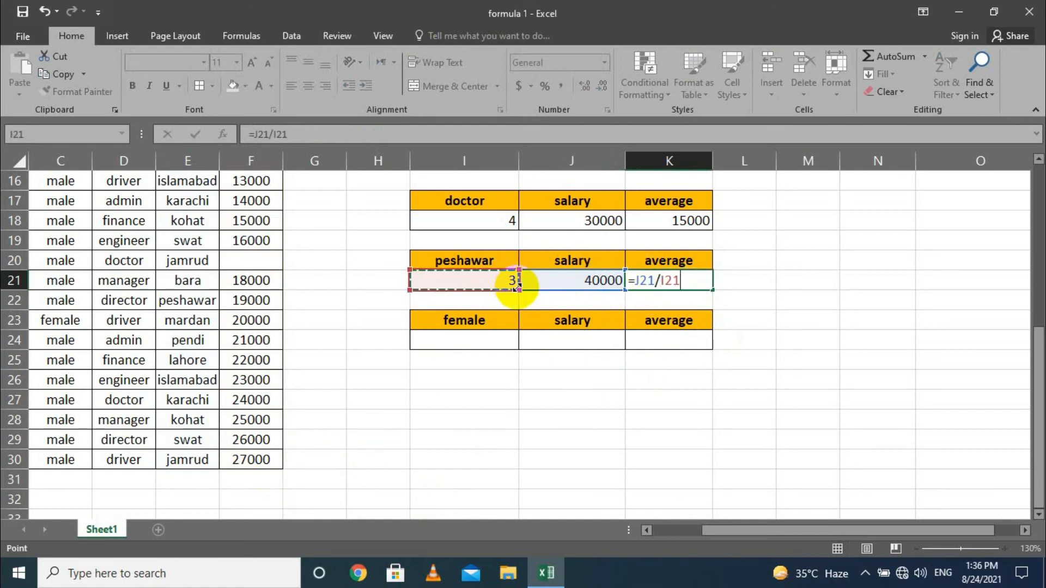
key("Return")
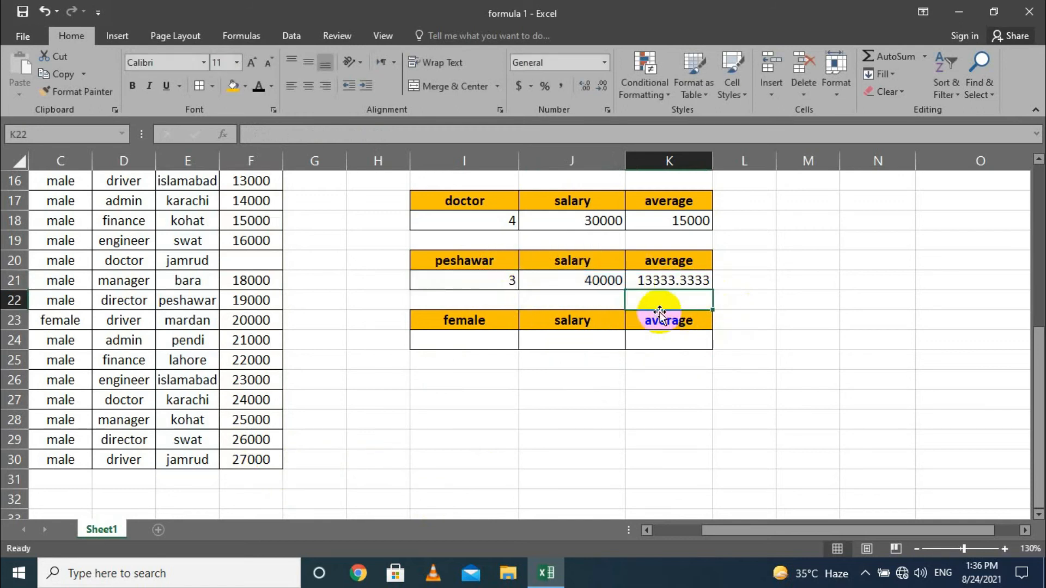
Enter =countif(C2:C30,"female") in cell I24 under female to count the female employees, and check the gender column.
left_click(464, 324)
left_click(469, 336)
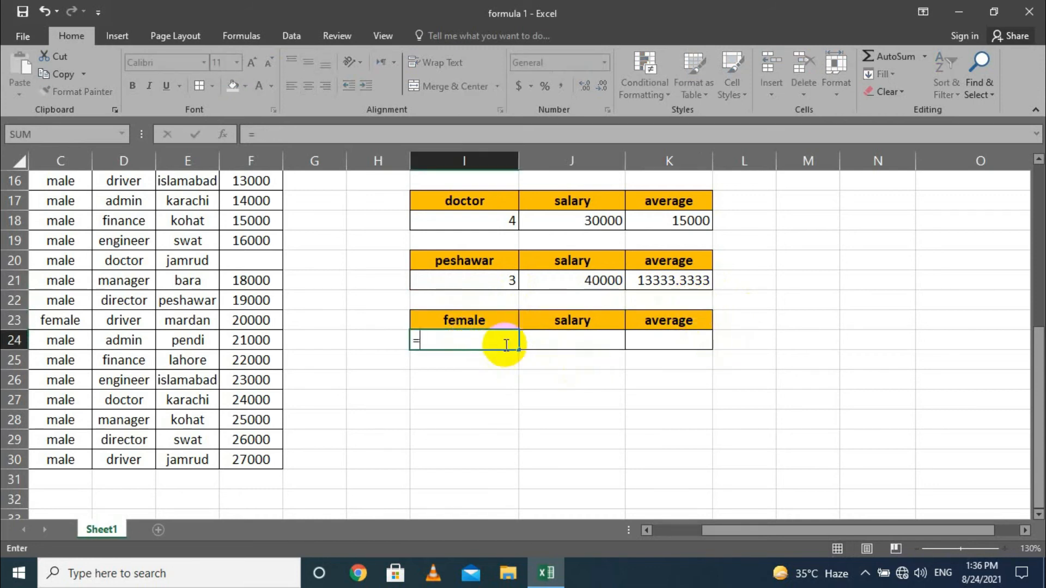
type("=co")
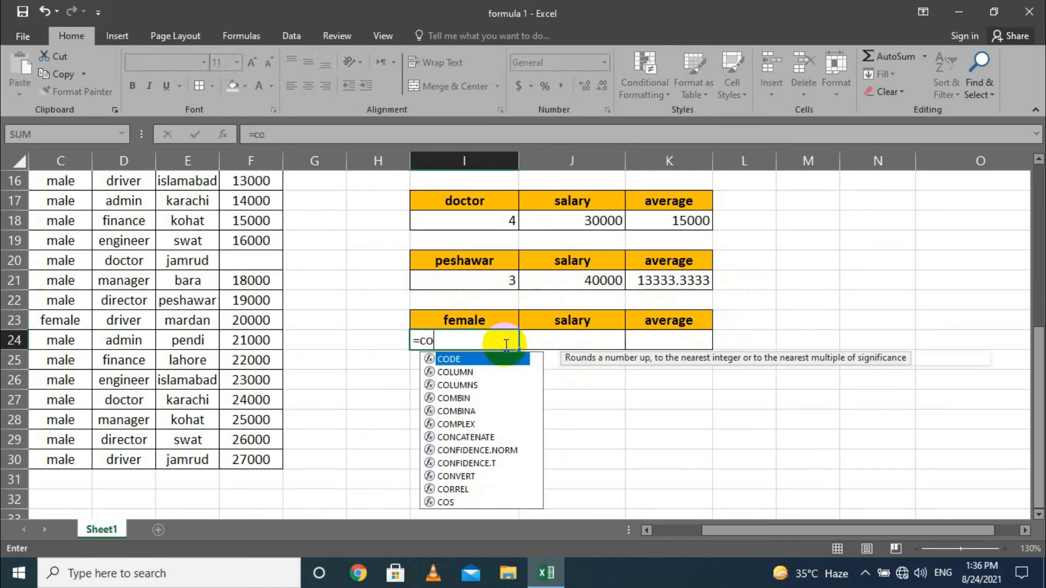
type("unit")
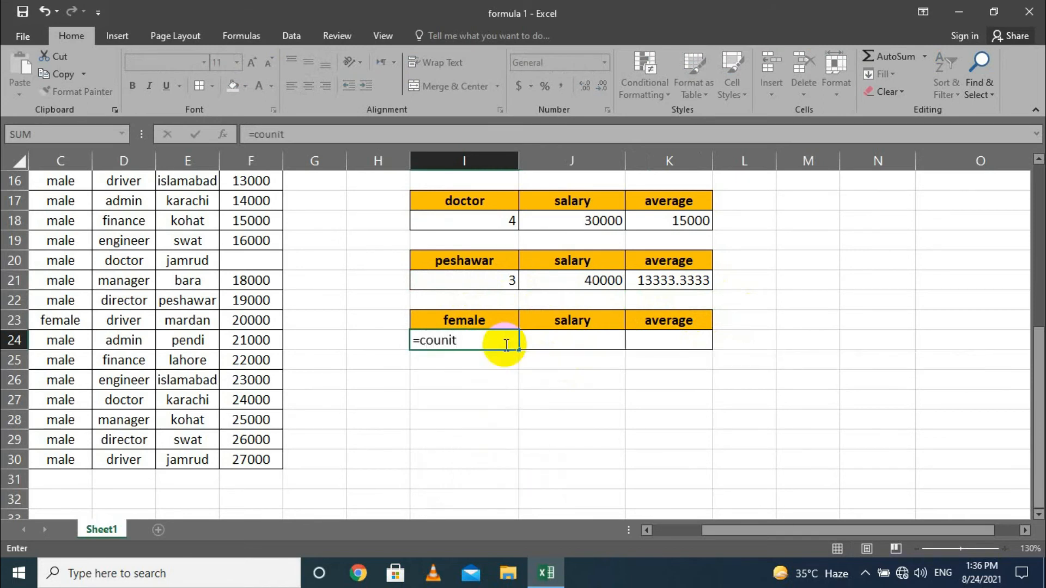
key("BackSpace")
key("BackSpace")
type("tif")
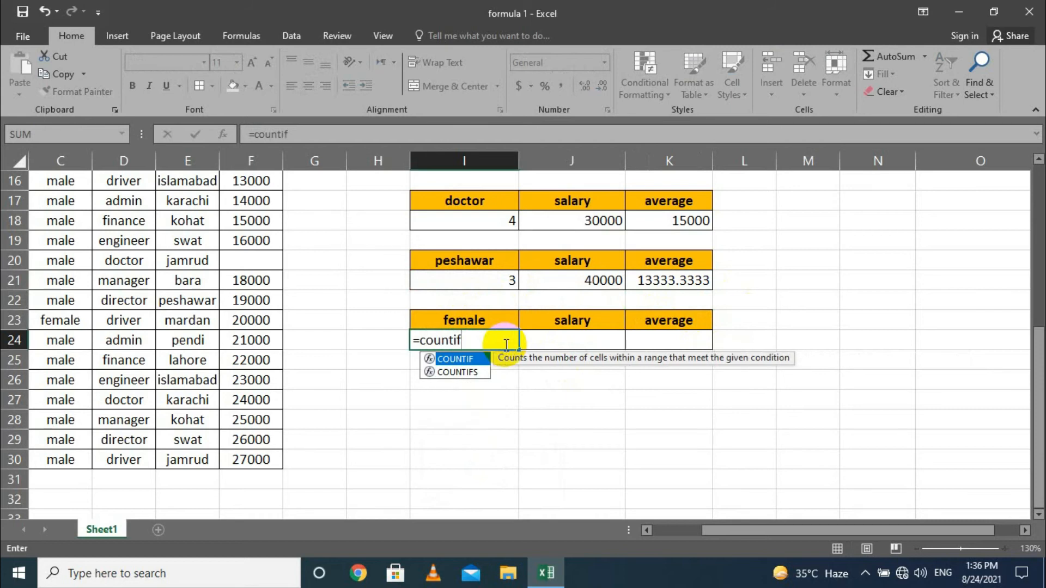
type("(")
scroll(93, 253, "up", 5)
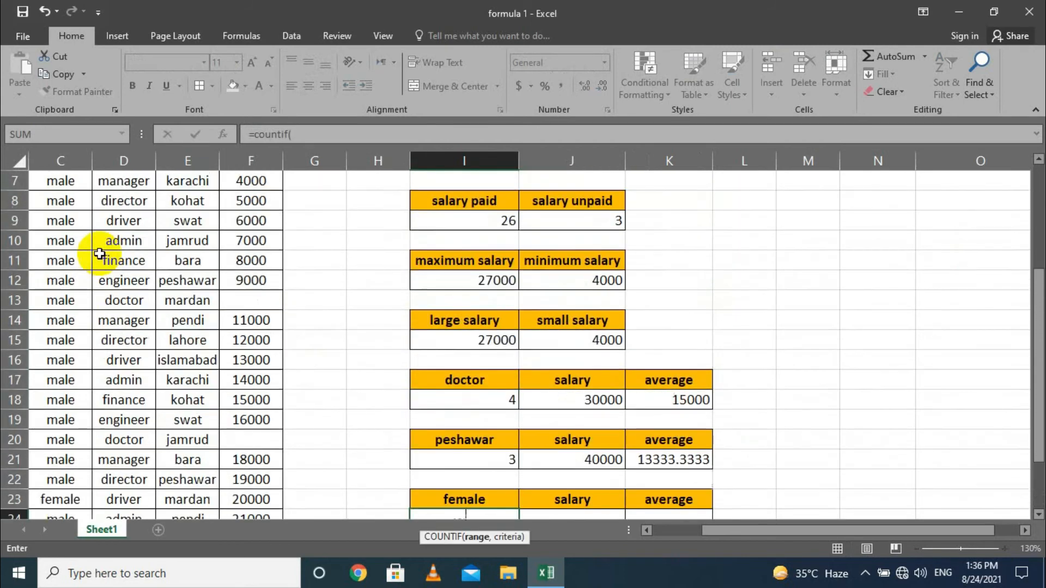
left_click_drag(65, 216, 207, 468)
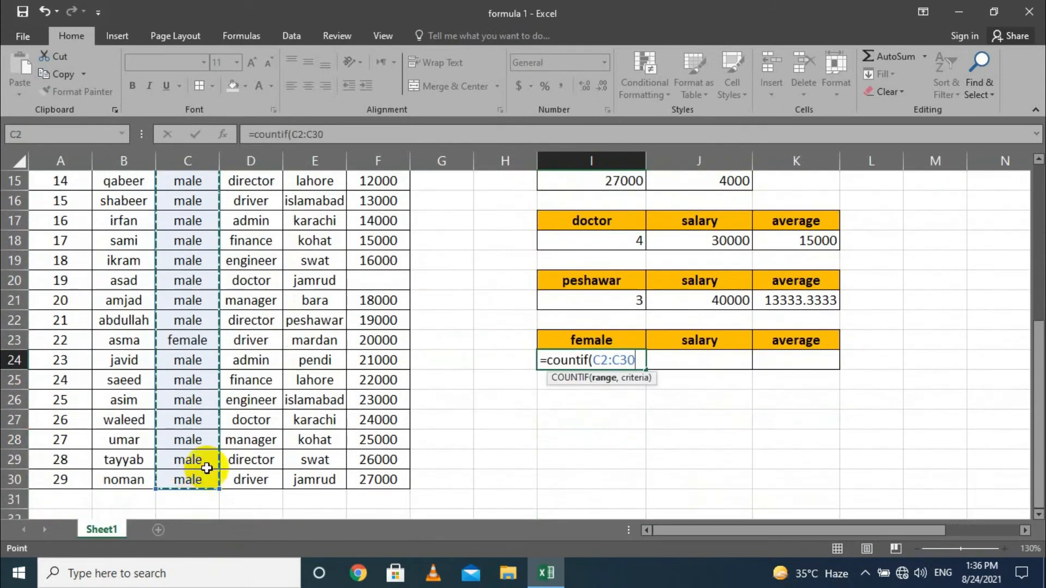
type(",\"female")
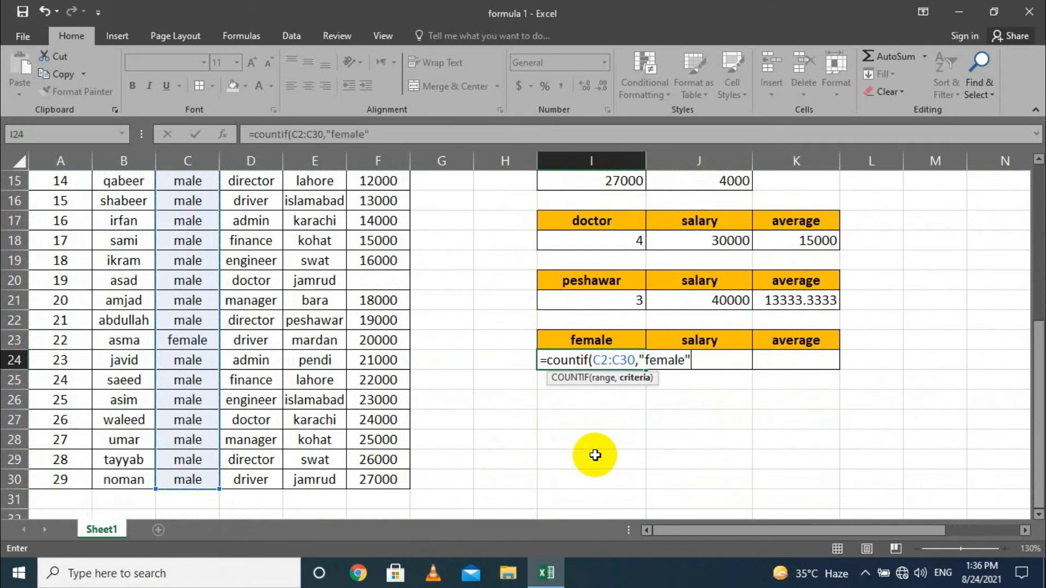
key("Return")
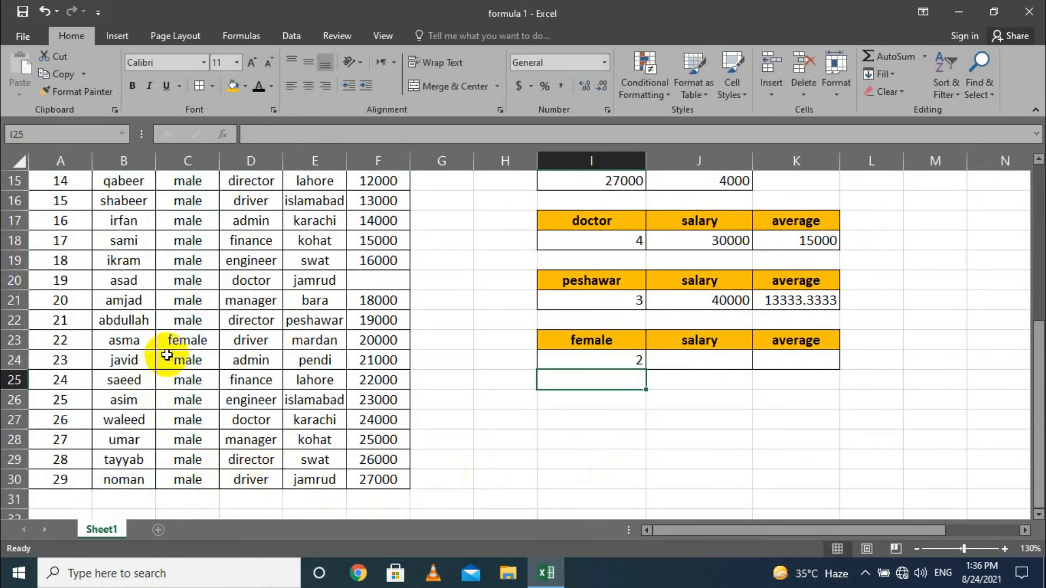
scroll(166, 348, "up", 5)
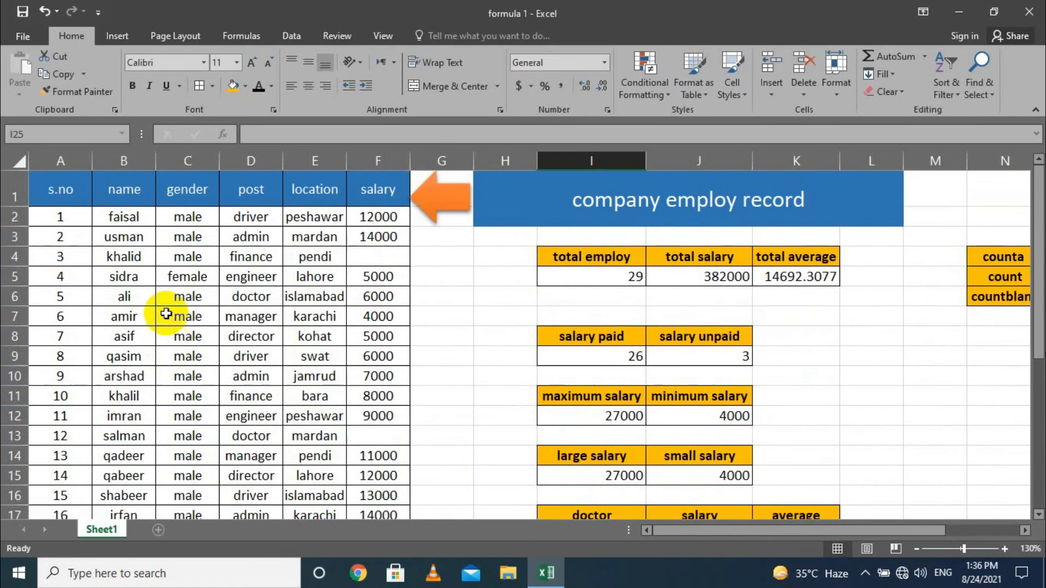
Enter =sumif(C2:C30,"female",F2:F30) in cell J24 under salary to total the female employees' salaries.
scroll(234, 327, "down", 6)
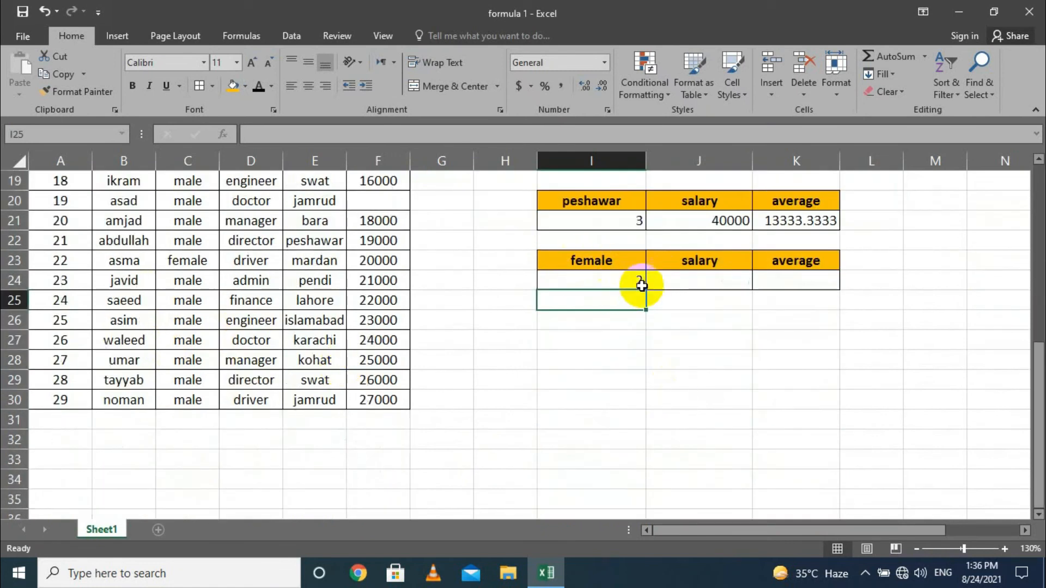
double_click(667, 279)
type("=")
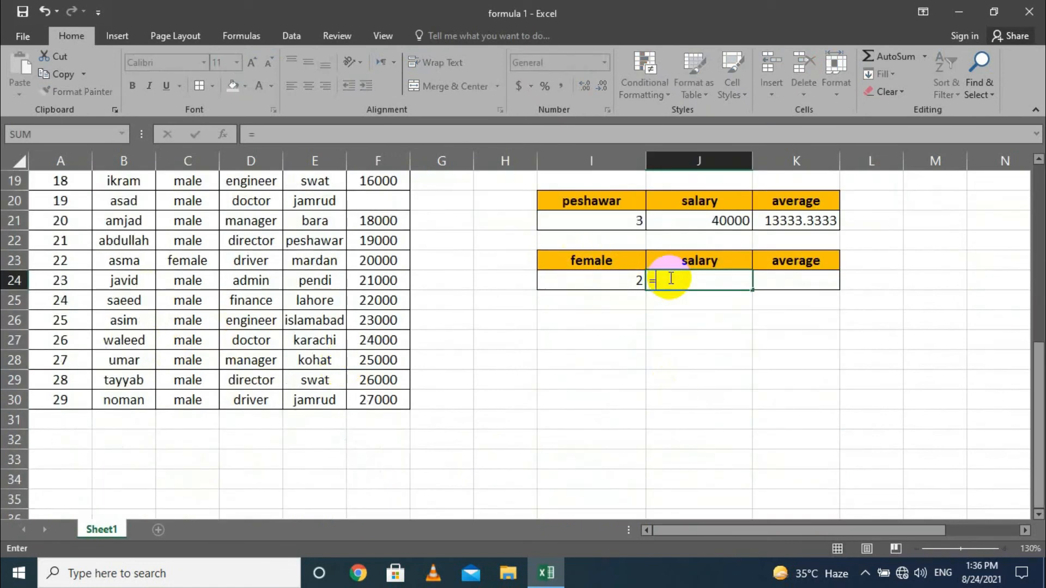
type("sumif")
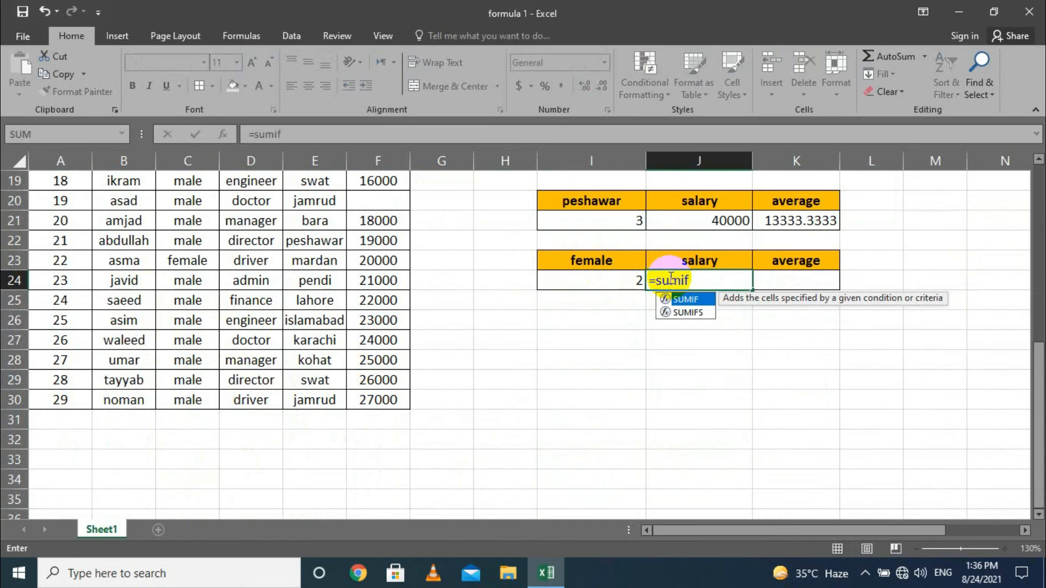
type("(")
scroll(246, 270, "up", 6)
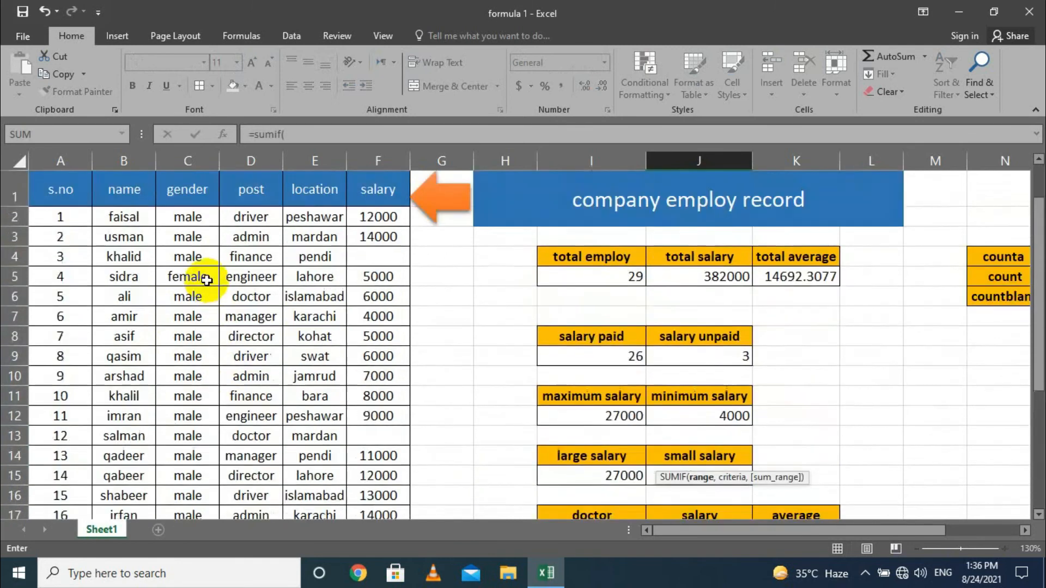
left_click_drag(187, 220, 191, 473)
type(",")
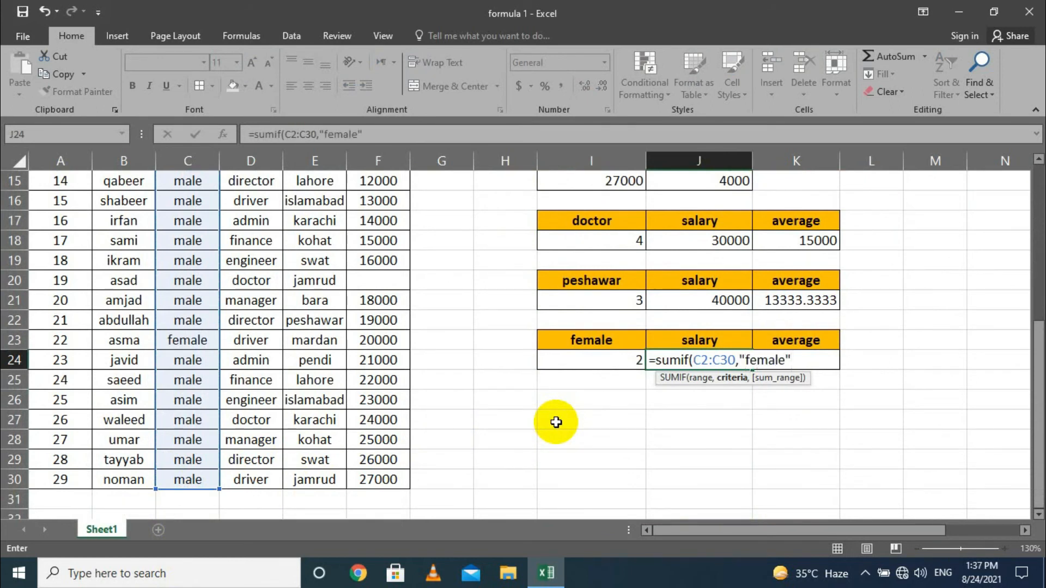
type("\"female\",")
scroll(386, 237, "up", 5)
left_click_drag(379, 217, 386, 480)
type(")")
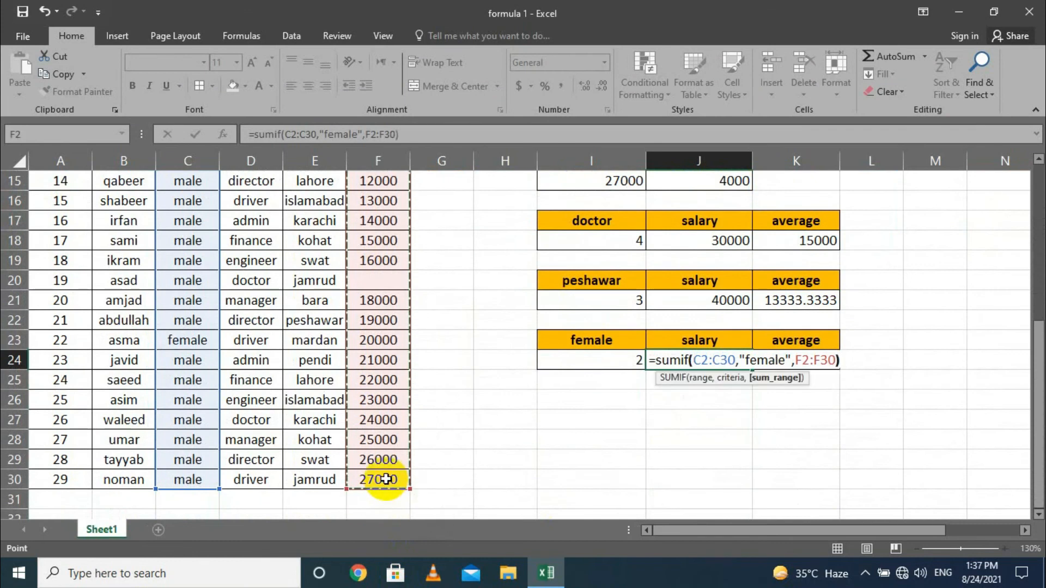
key("Return")
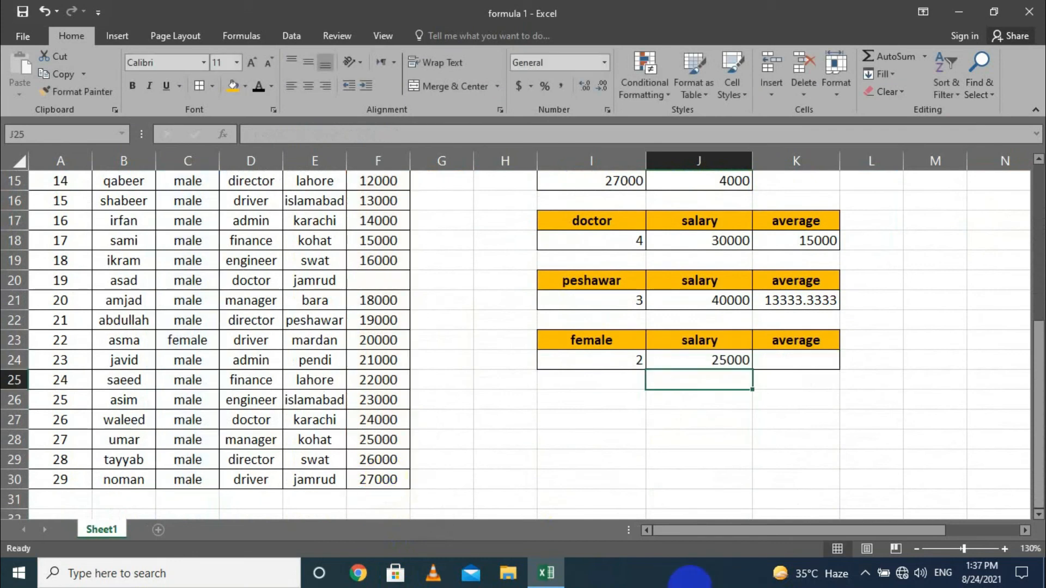
Enter =J24/I24 in cell K24 under average to divide the female salary total by the female employee count.
left_click(813, 367)
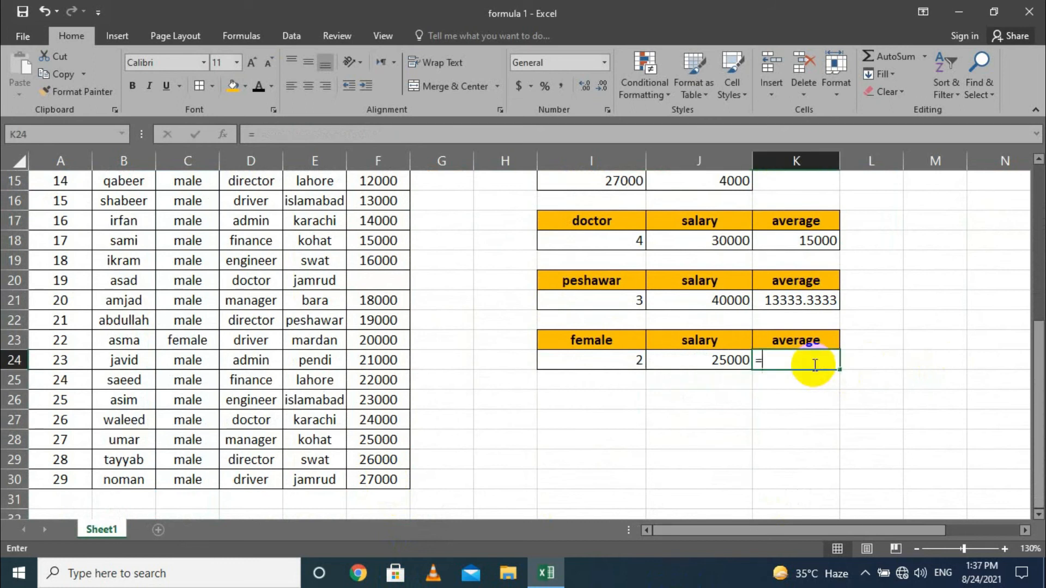
type("=")
left_click(715, 360)
type("/")
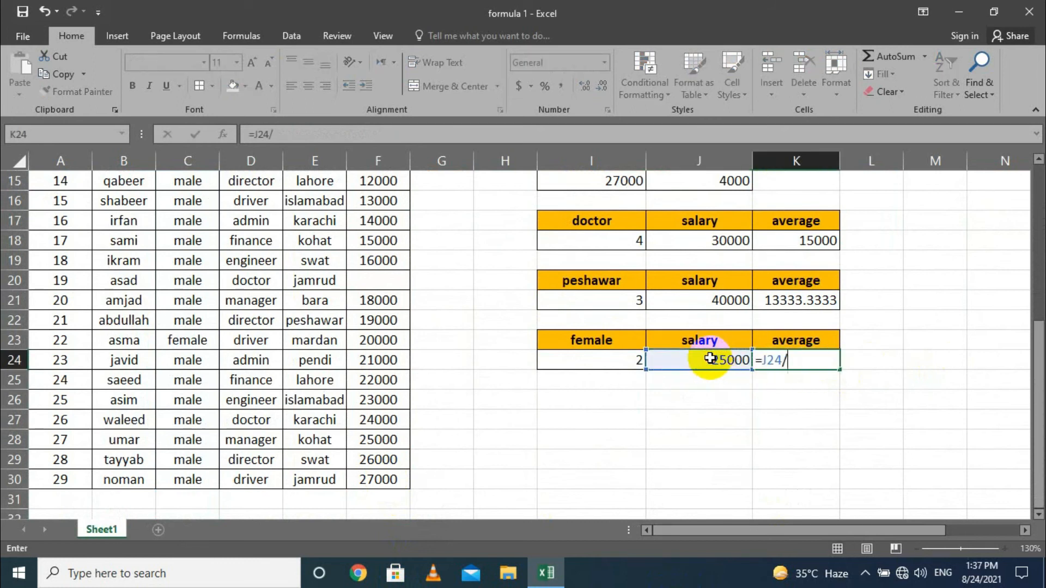
left_click(629, 363)
key("Return")
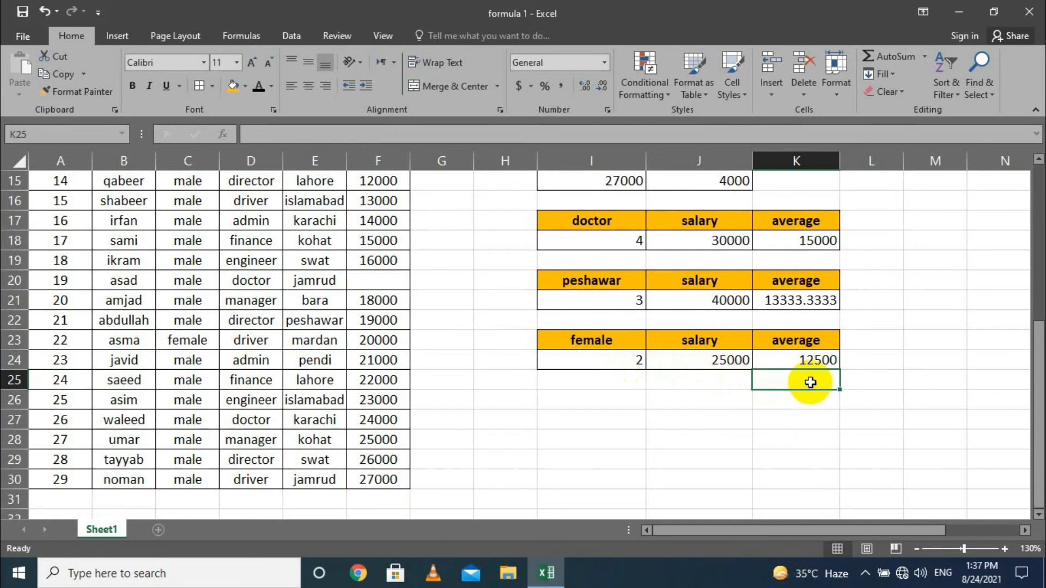
Replace the formula in cell K24 with =averageif(C2:C30,"female",F2:F30) to average the female employees' salaries directly.
left_click(728, 363)
left_click(766, 364)
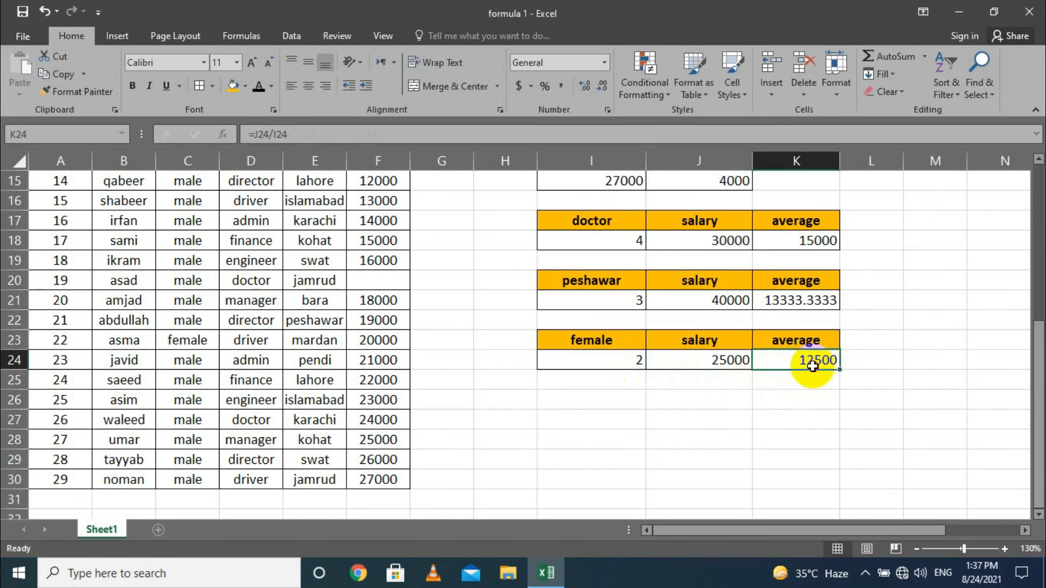
double_click(813, 366)
left_click_drag(864, 362, 761, 368)
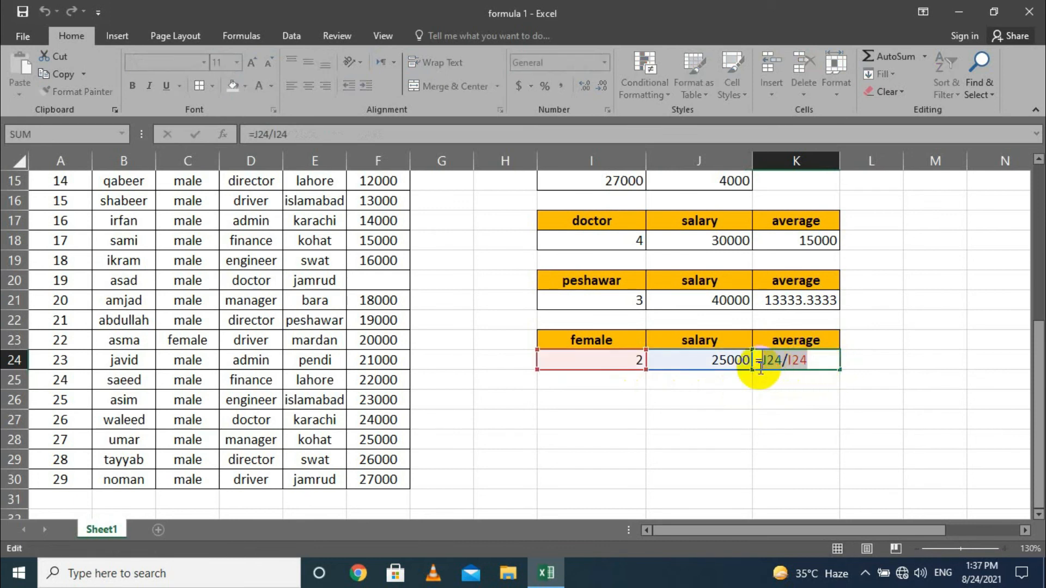
key("BackSpace")
type("av")
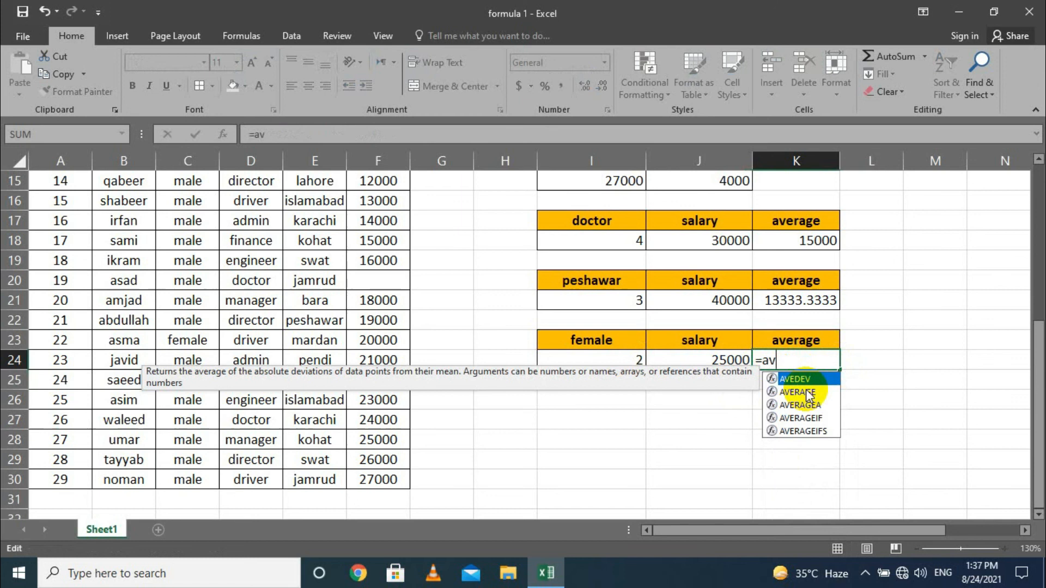
type("era")
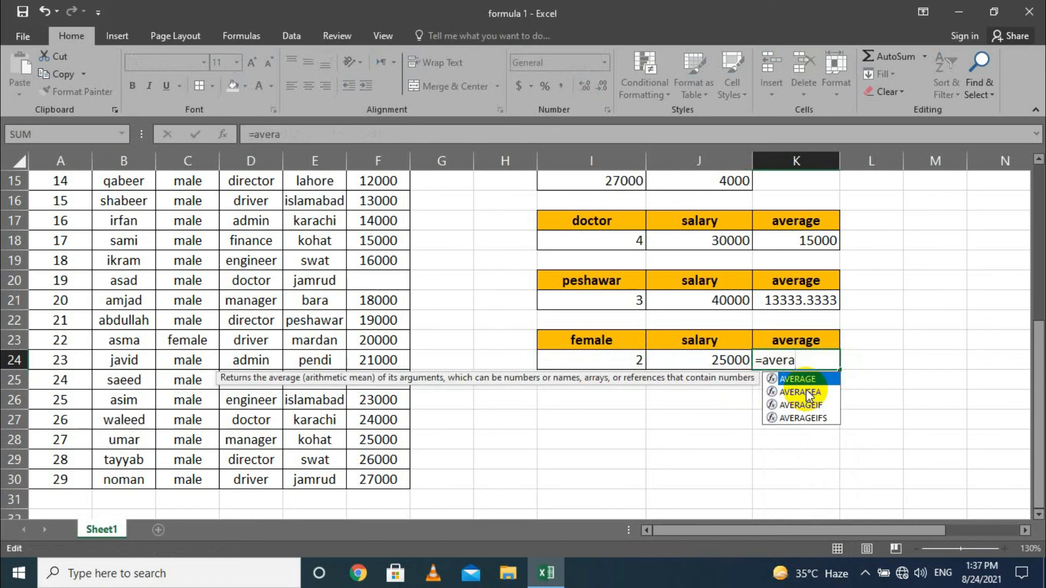
type("geif")
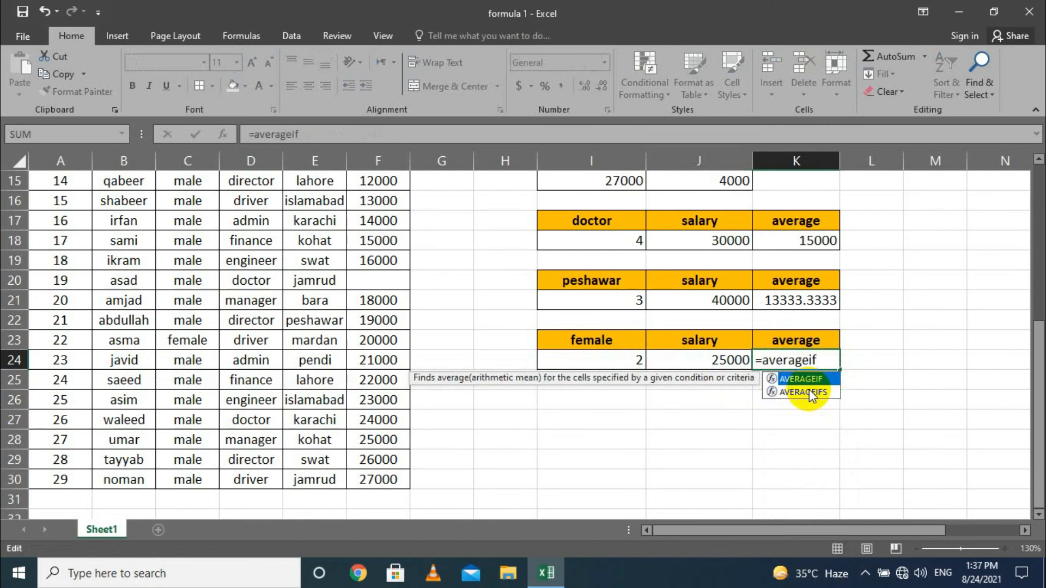
type("(")
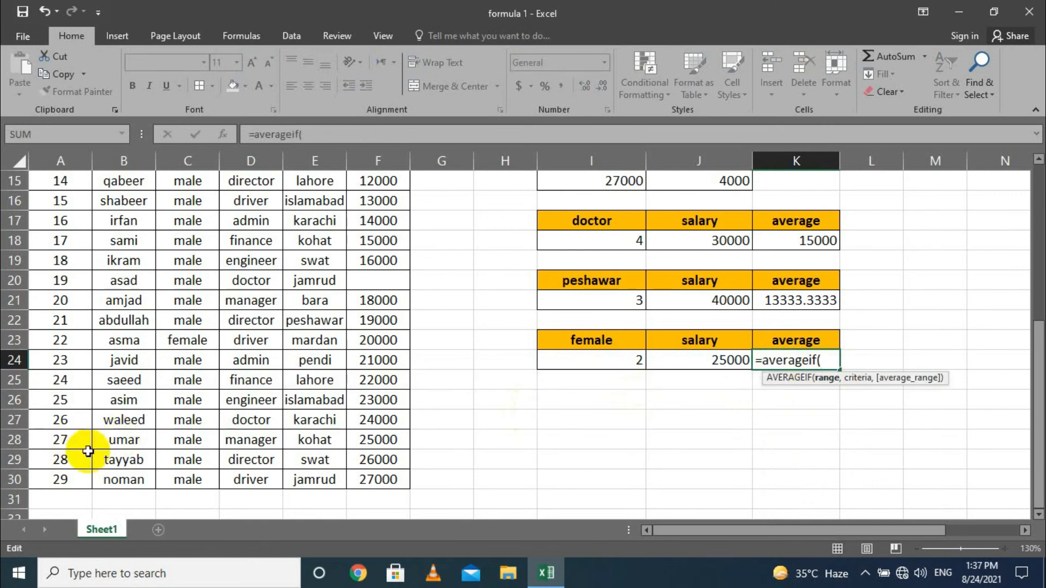
left_click(185, 481)
mouse_move(181, 218)
left_mouse_down()
mouse_move(175, 90)
mouse_move(186, 216)
left_mouse_up()
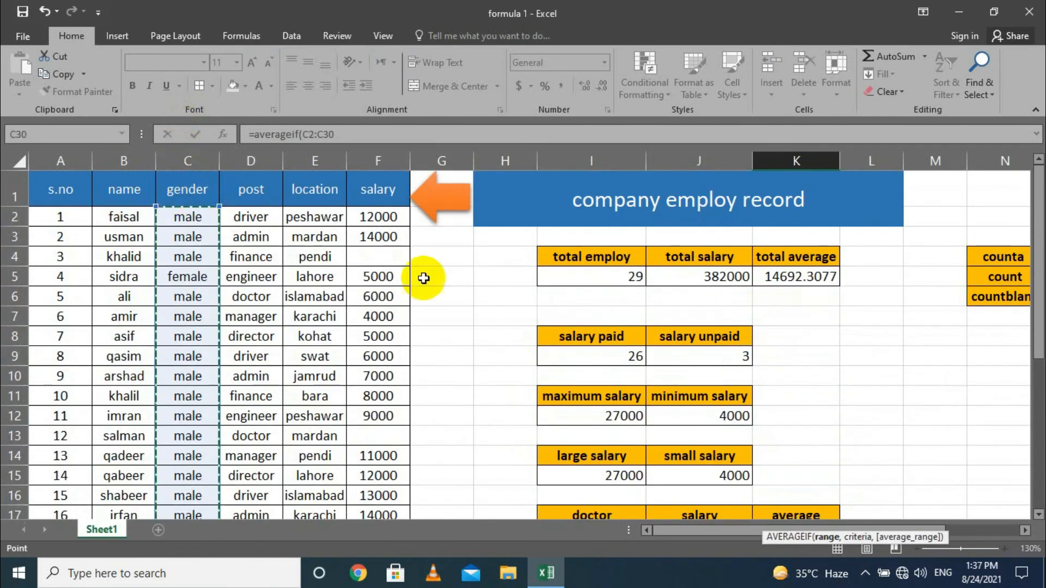
scroll(930, 381, "down", 4)
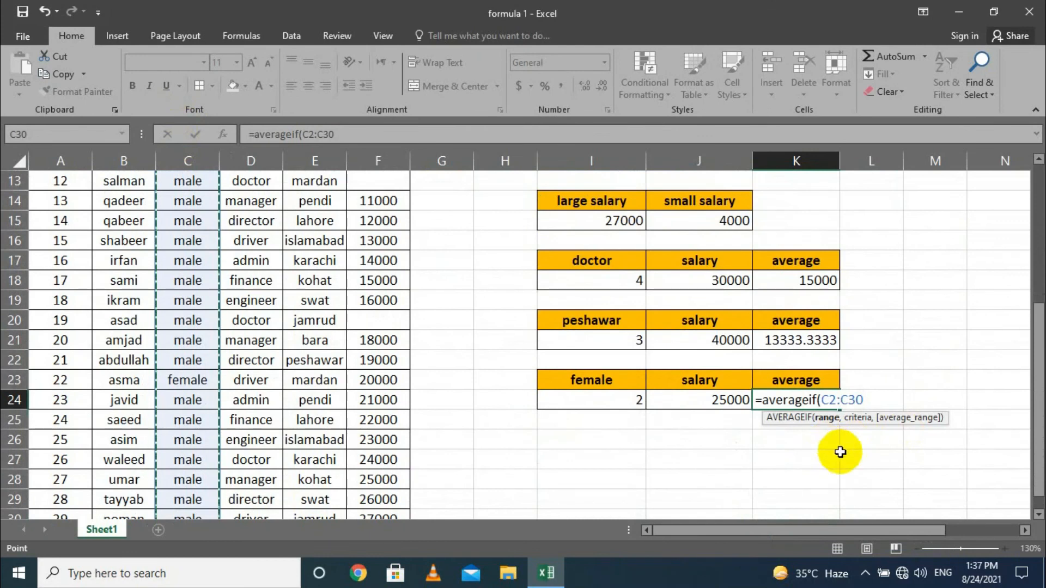
type(",\"female")
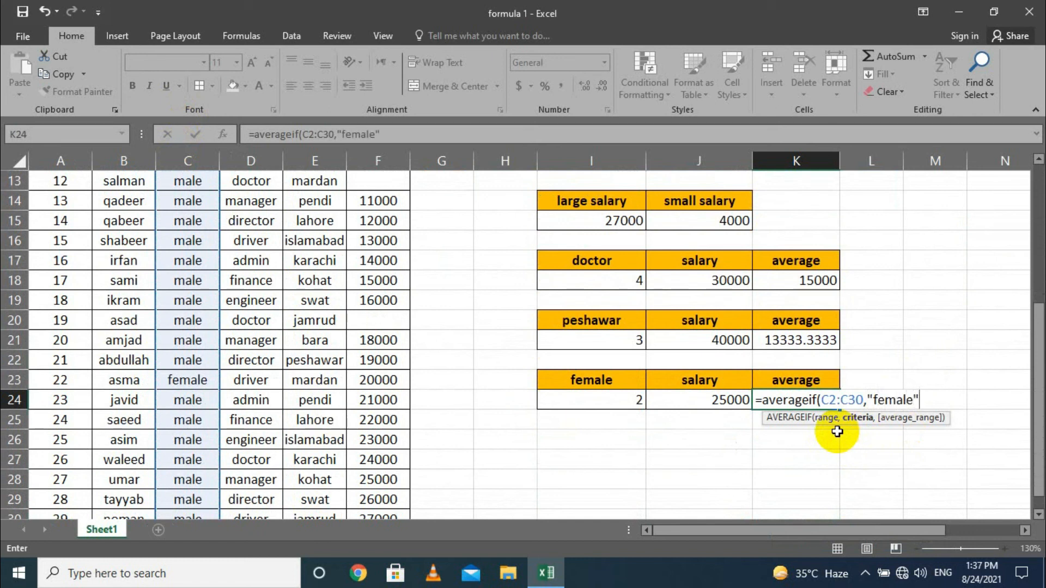
type(",")
scroll(565, 517, "down", 2)
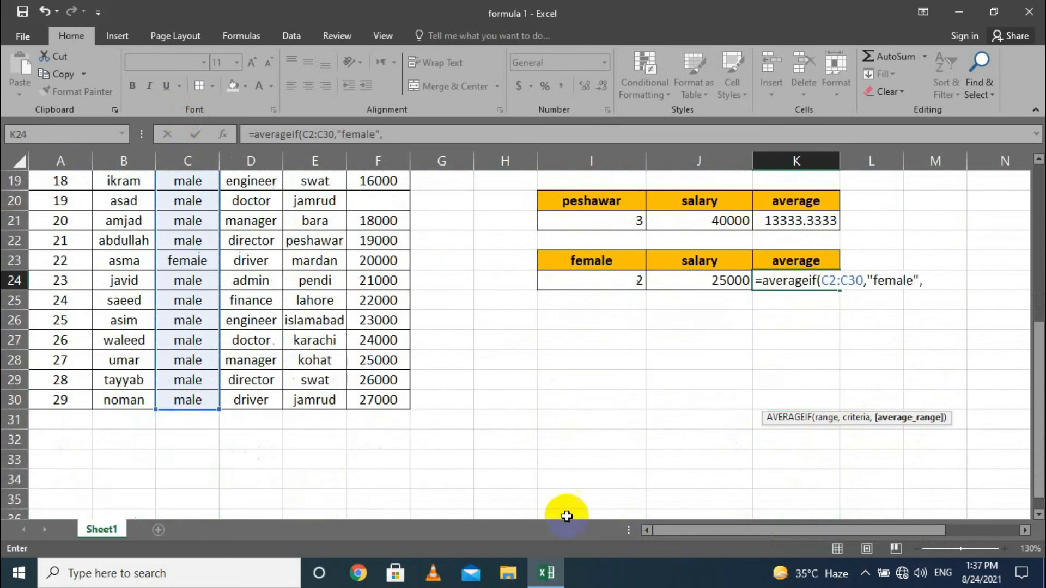
left_click_drag(376, 402, 378, 217)
type(")")
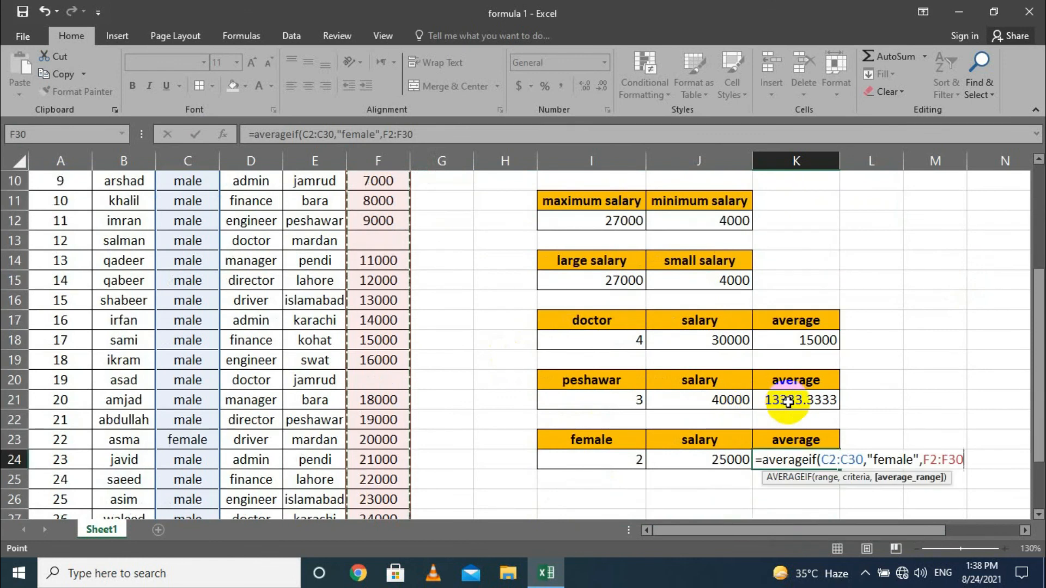
key("Return")
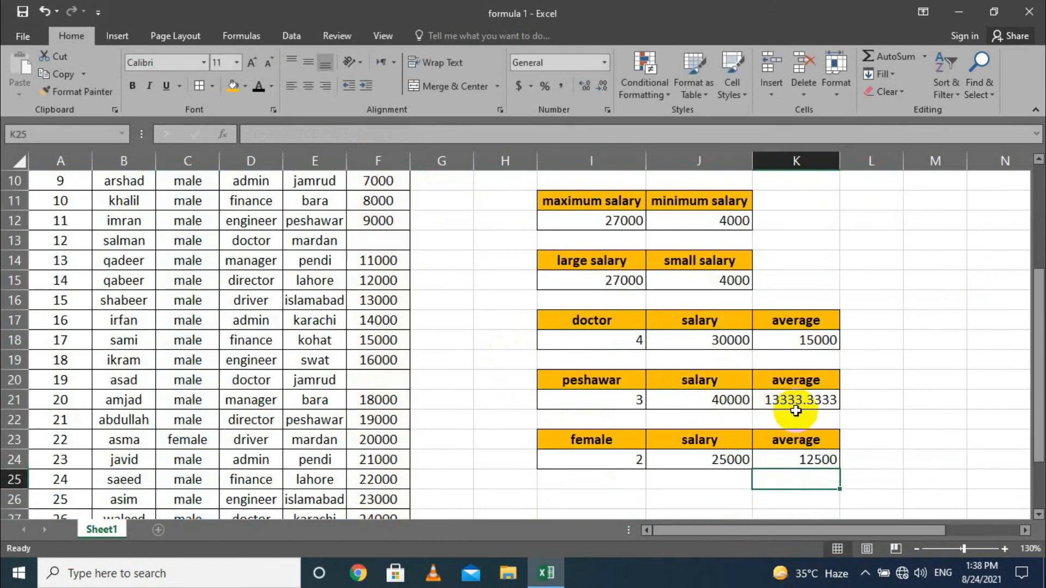
Review the completed summary blocks from total employ down to female, and the counta, count and countblank notes beside them.
scroll(826, 448, "down", 1)
scroll(868, 436, "up", 1)
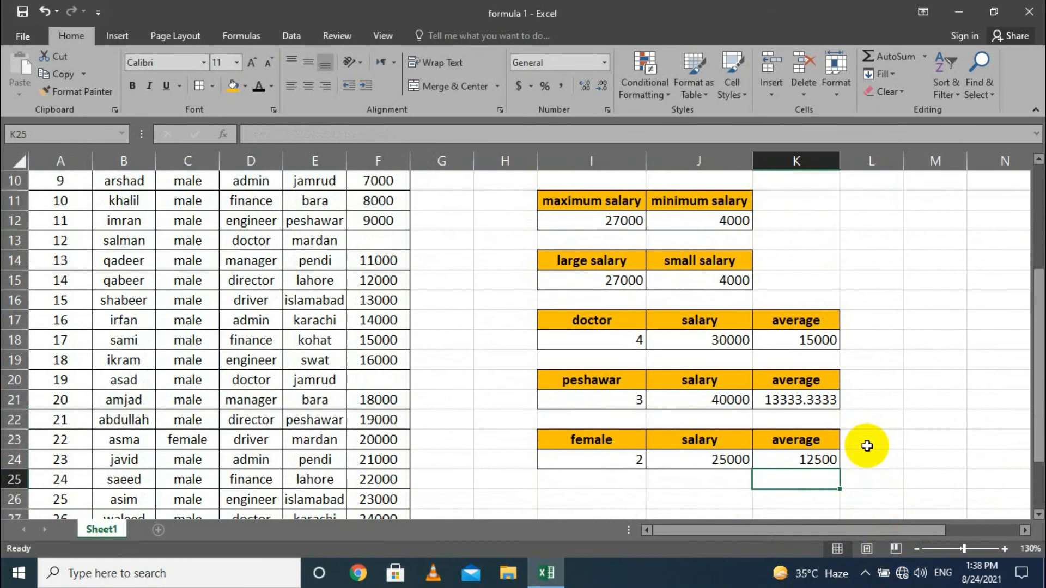
scroll(805, 416, "up", 3)
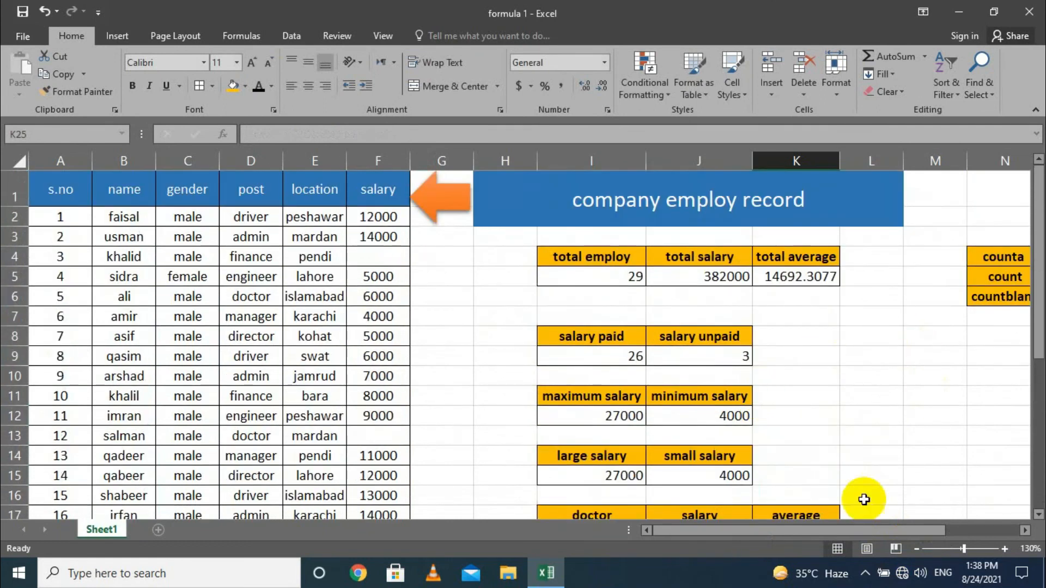
left_click_drag(785, 531, 858, 529)
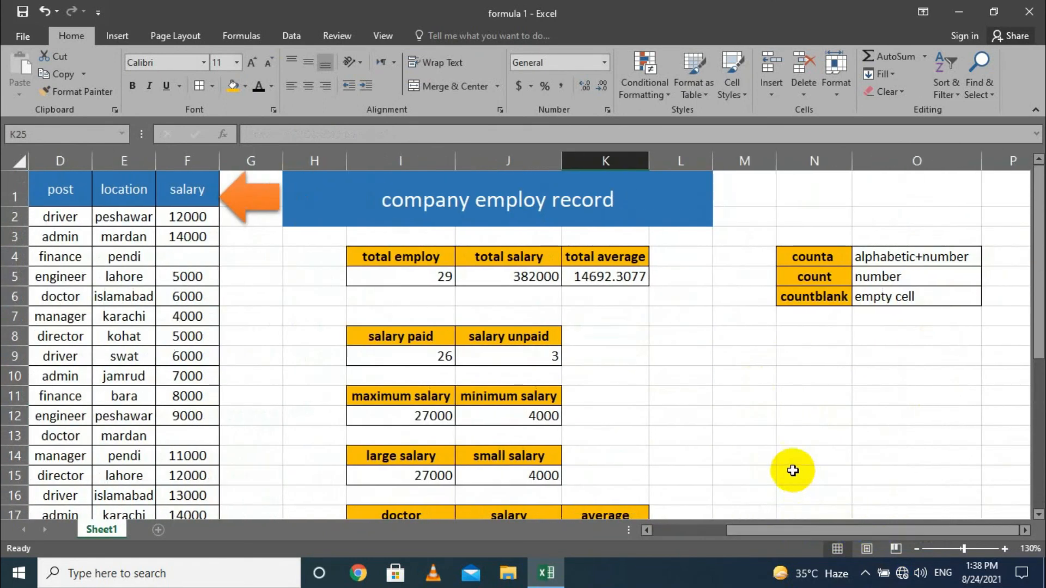
scroll(550, 315, "down", 5)
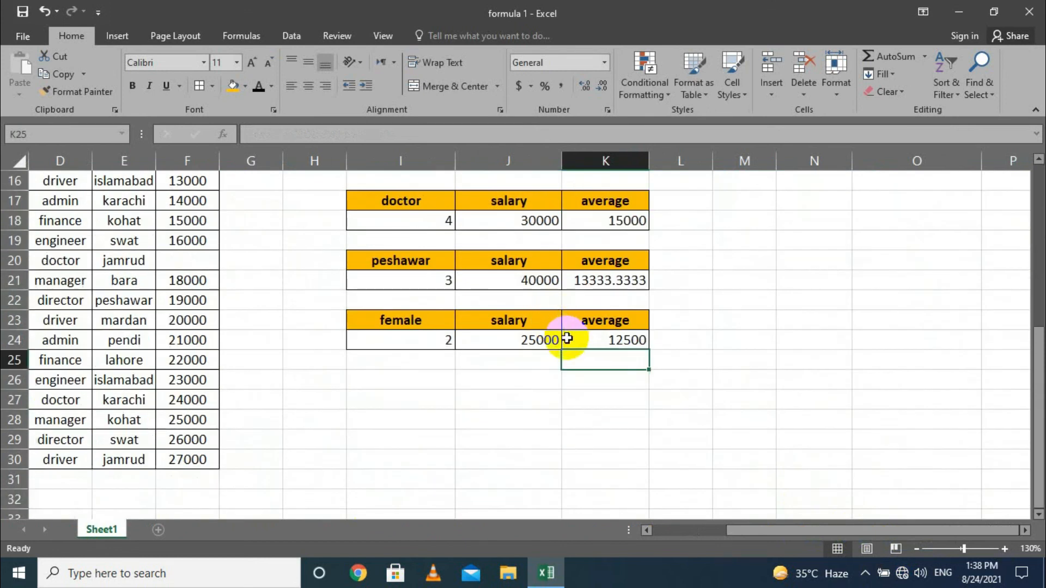
left_click_drag(802, 527, 681, 528)
scroll(757, 468, "up", 5)
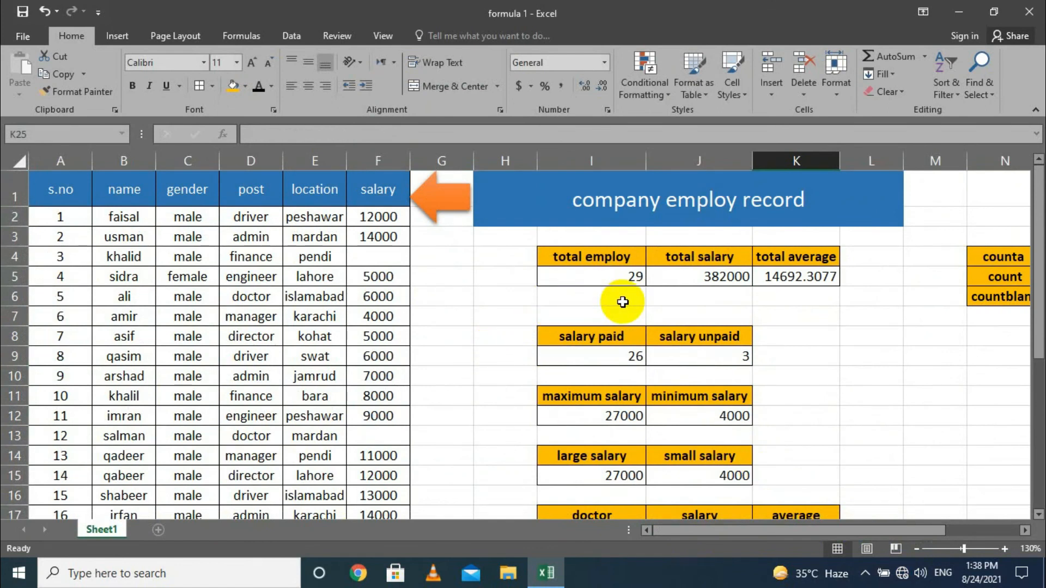
scroll(626, 304, "down", 2)
scroll(632, 305, "up", 2)
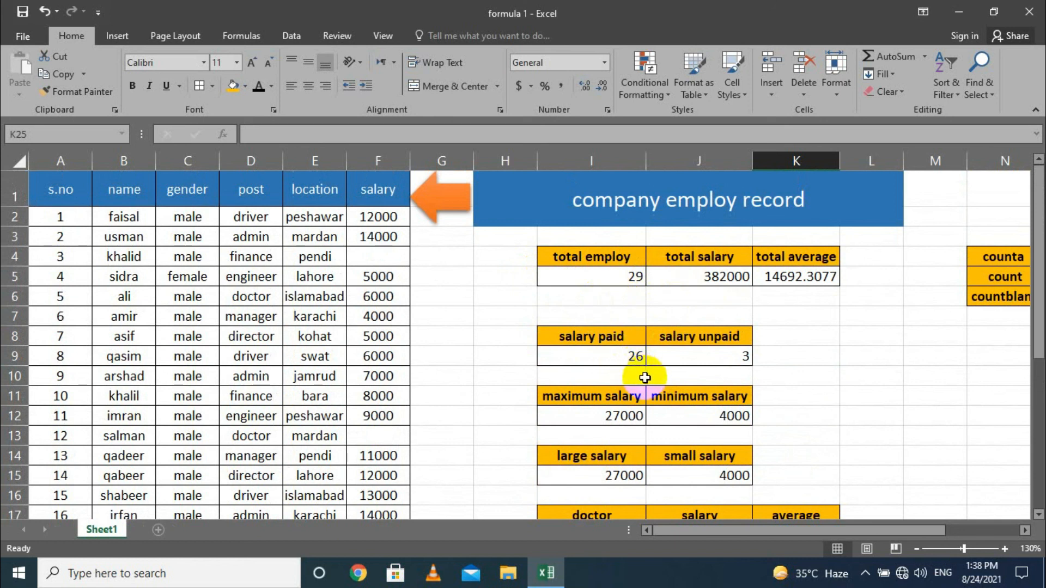
scroll(646, 378, "down", 3)
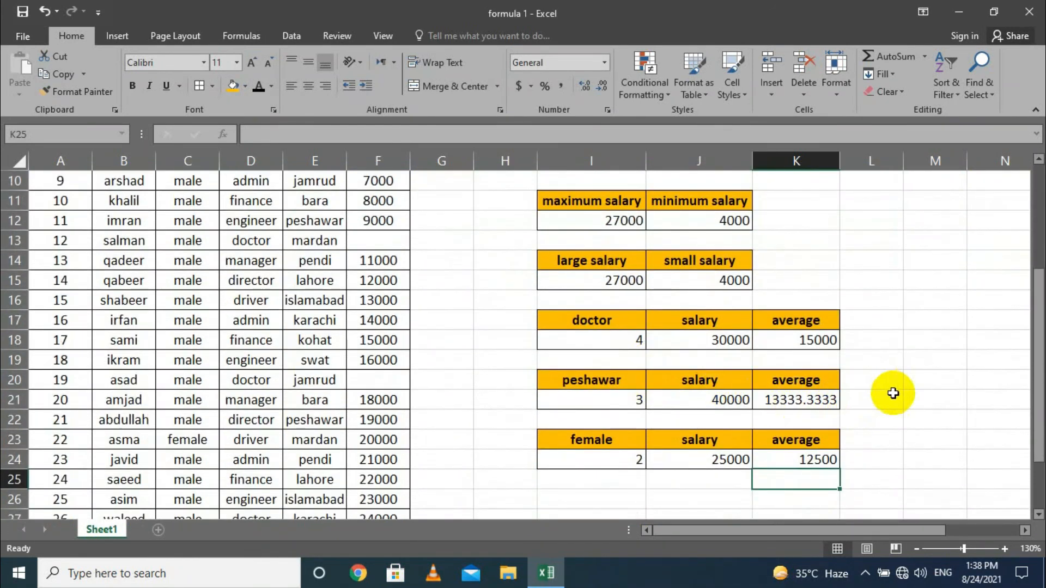